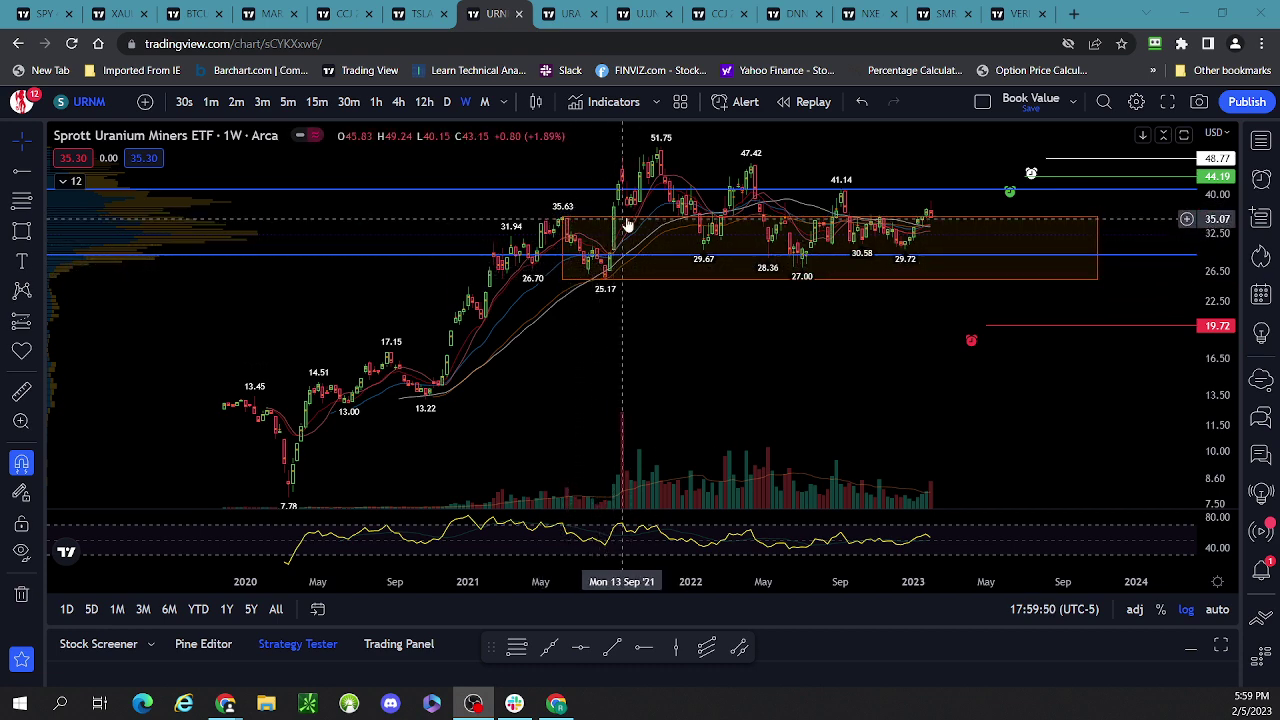
left_click(678, 222)
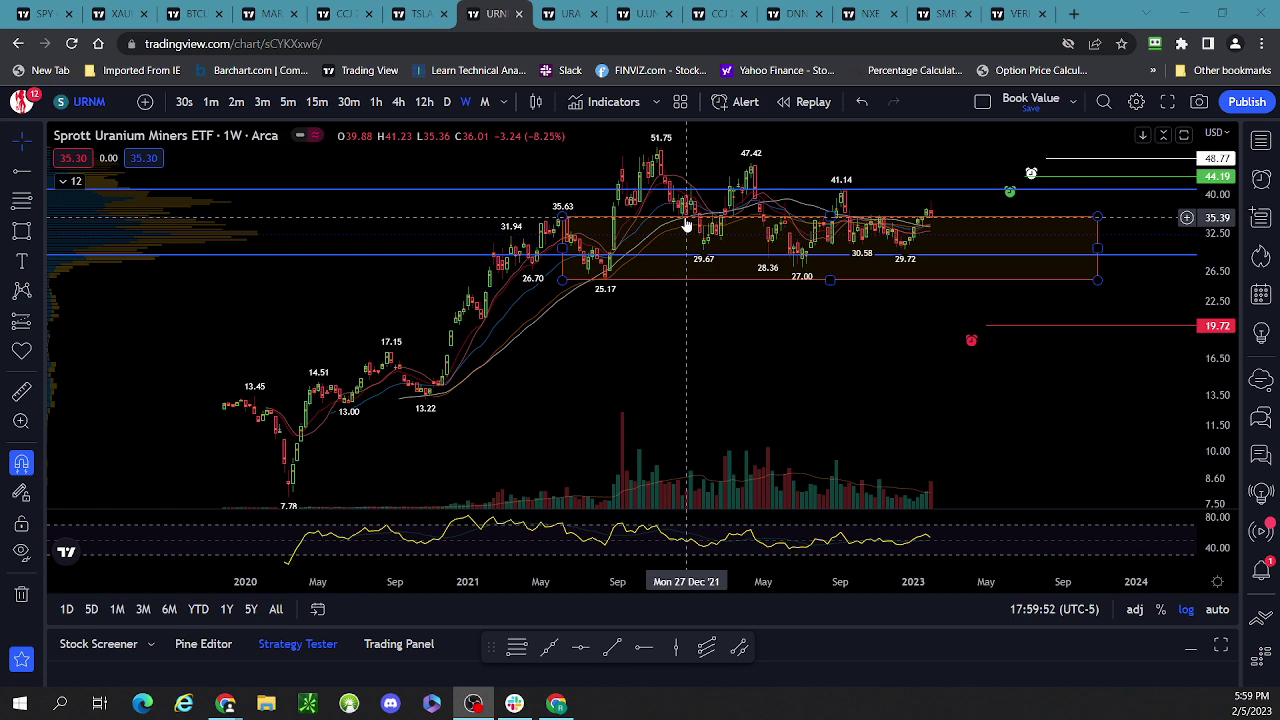
left_click(678, 216)
left_click(618, 225)
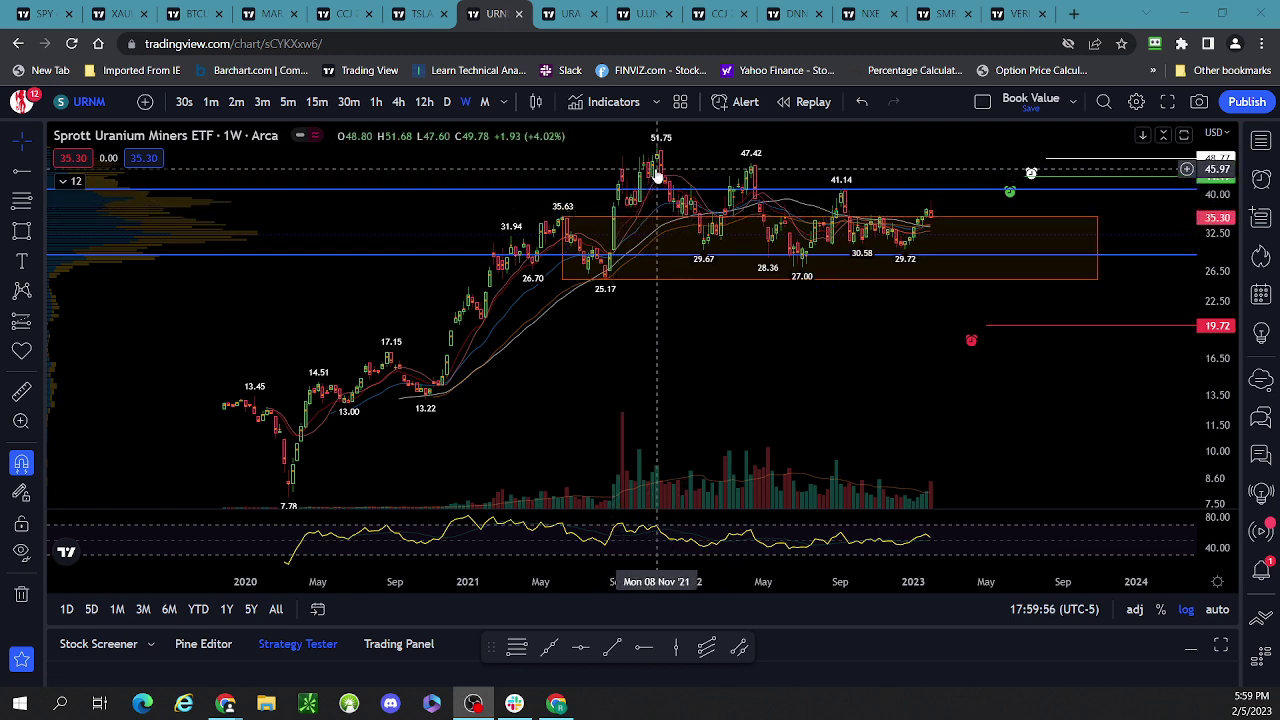
left_click(676, 218)
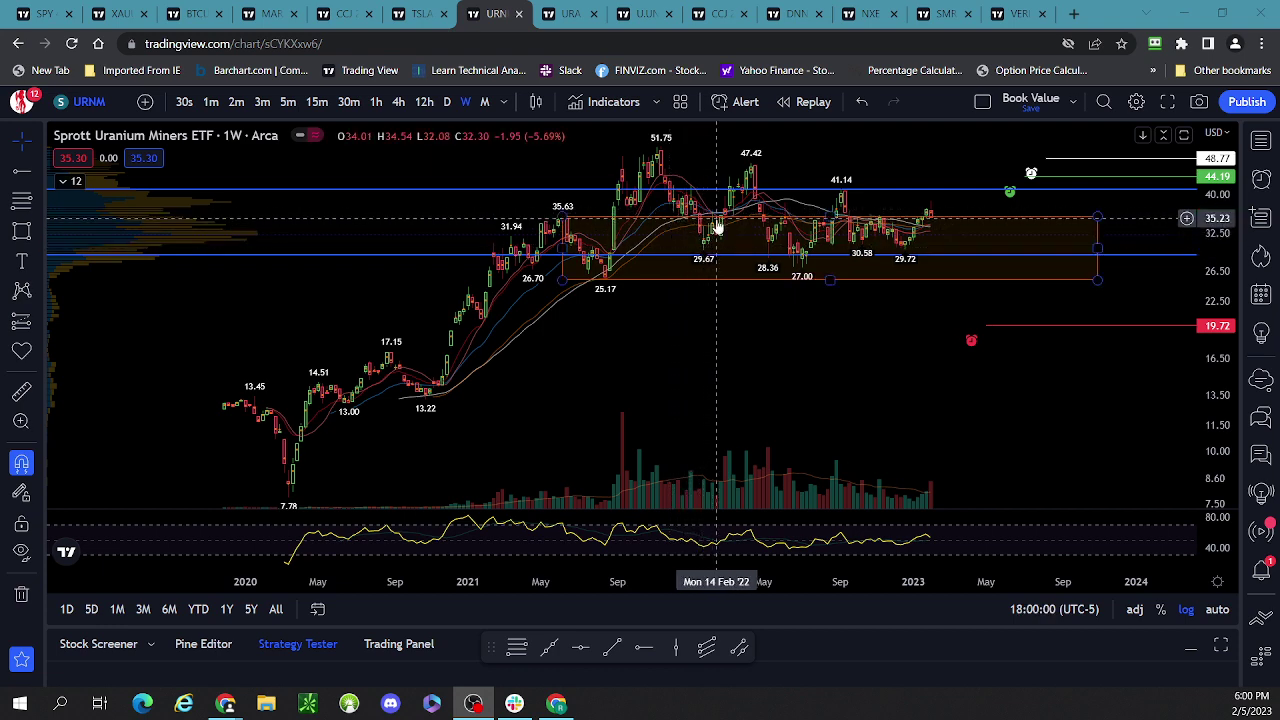
left_click(718, 224)
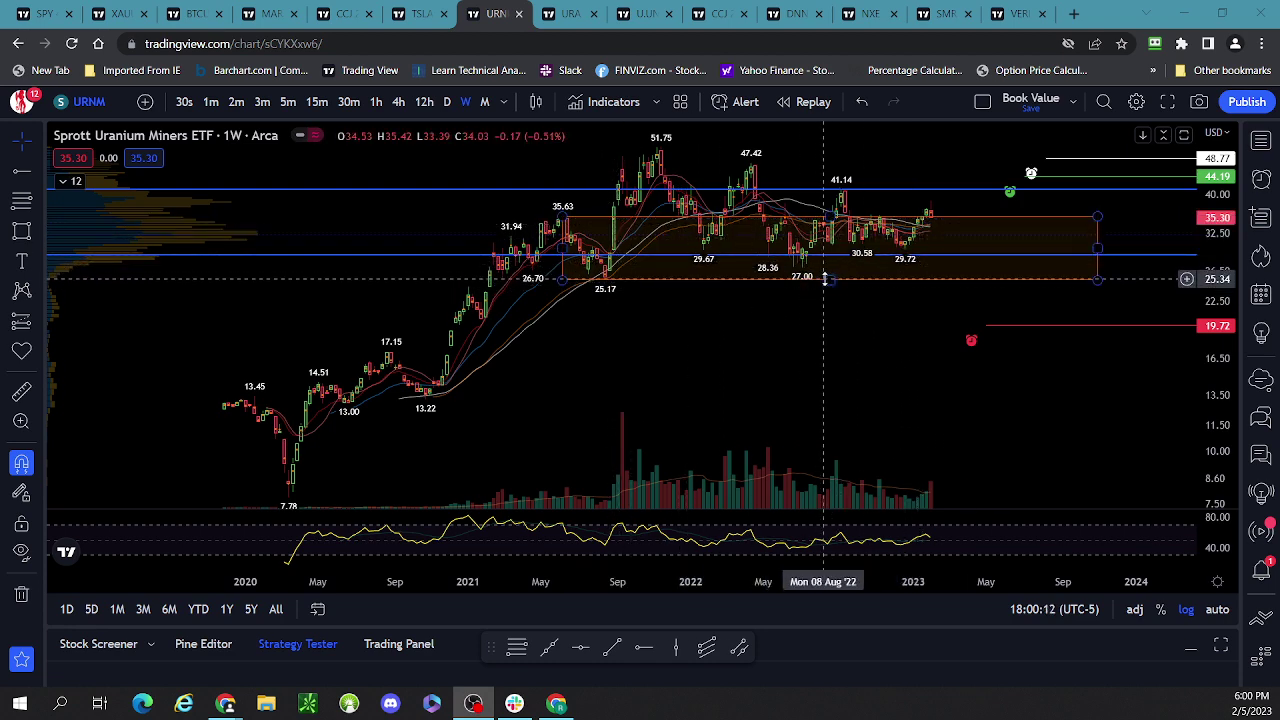
left_click_drag(828, 279, 803, 280)
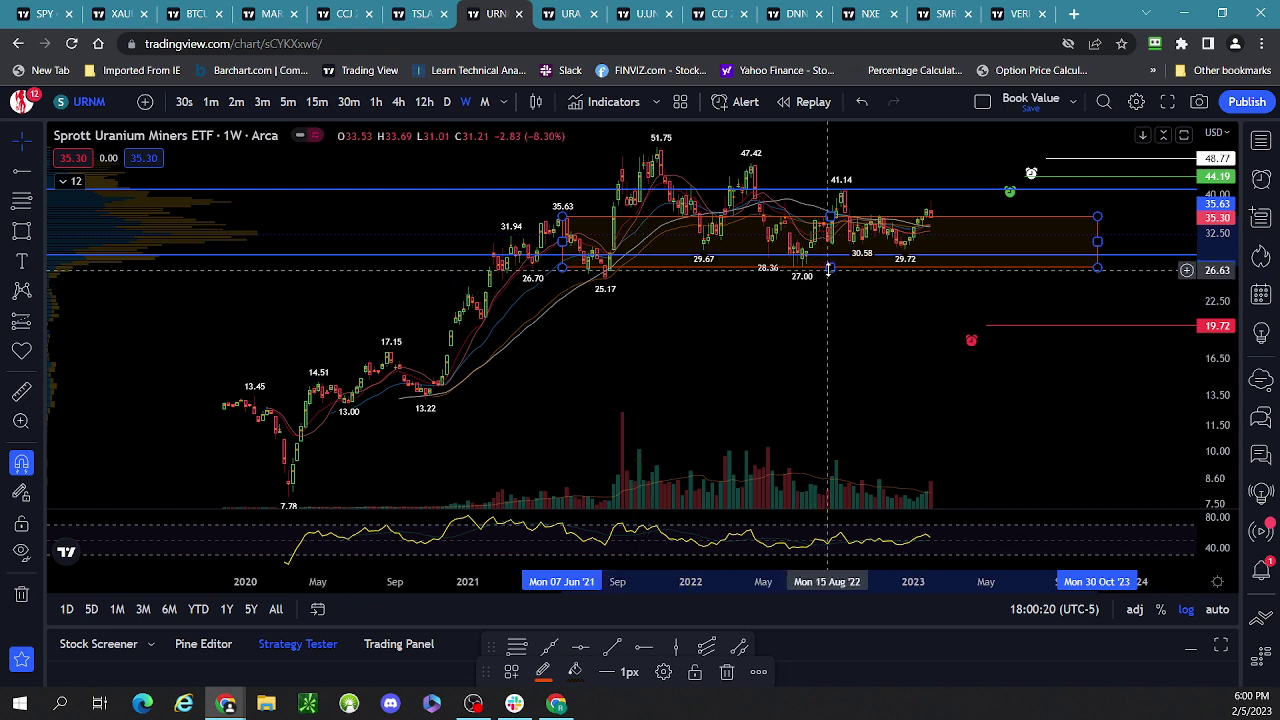
mouse_move(826, 279)
left_mouse_down()
mouse_move(780, 180)
mouse_move(700, 202)
mouse_move(605, 293)
left_mouse_up()
left_click(889, 343)
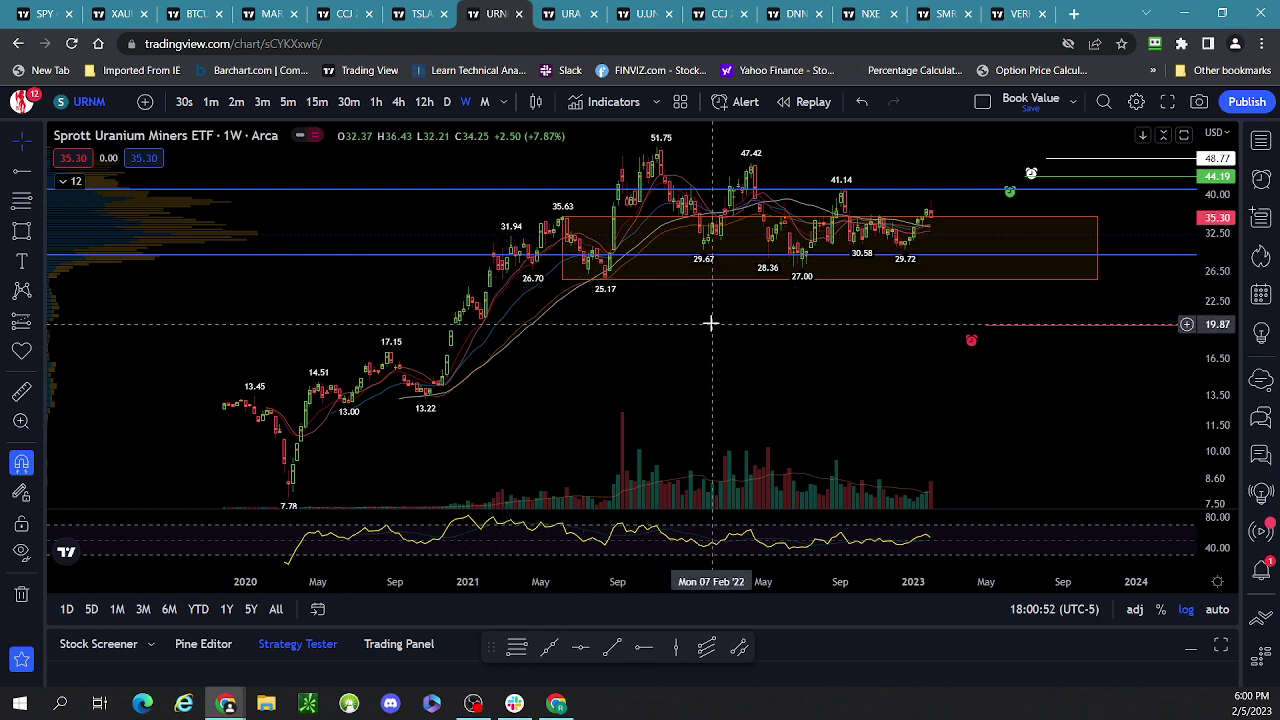
Examine the weekly URNM price history against the orange consolidation box and the alert lines.
left_click_drag(1224, 268, 1224, 266)
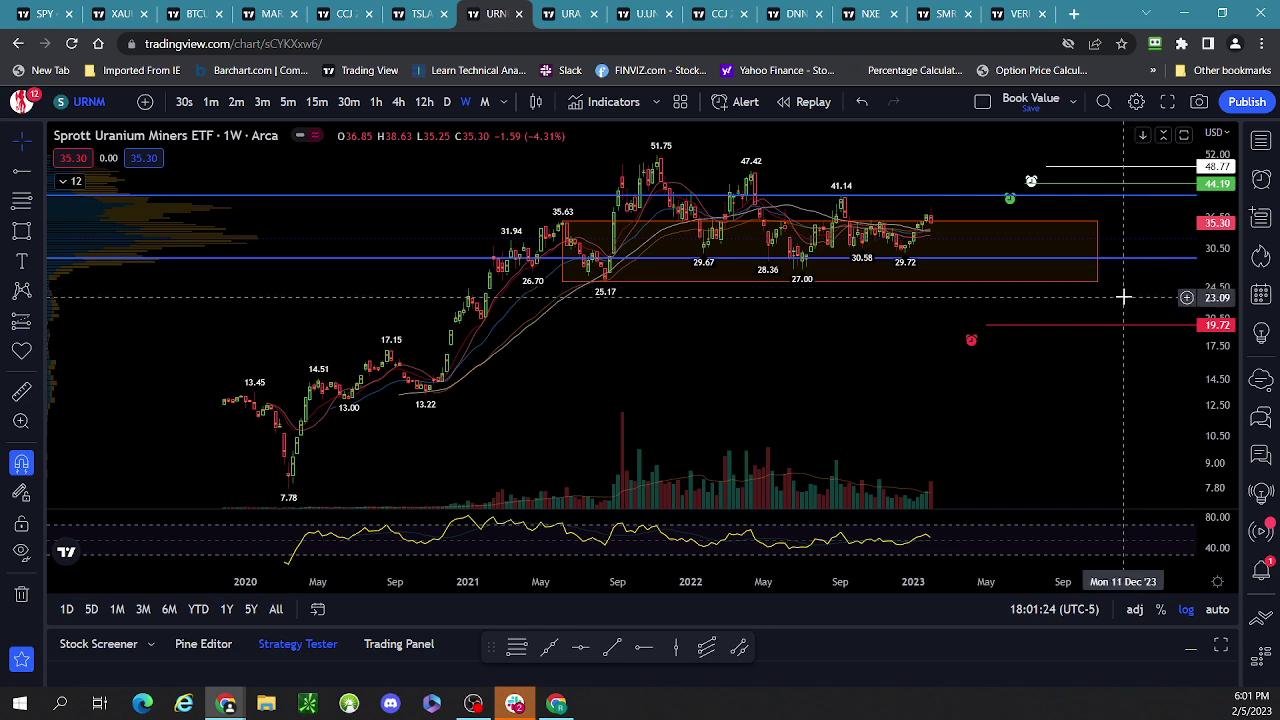
scroll(1123, 297, "up", 4)
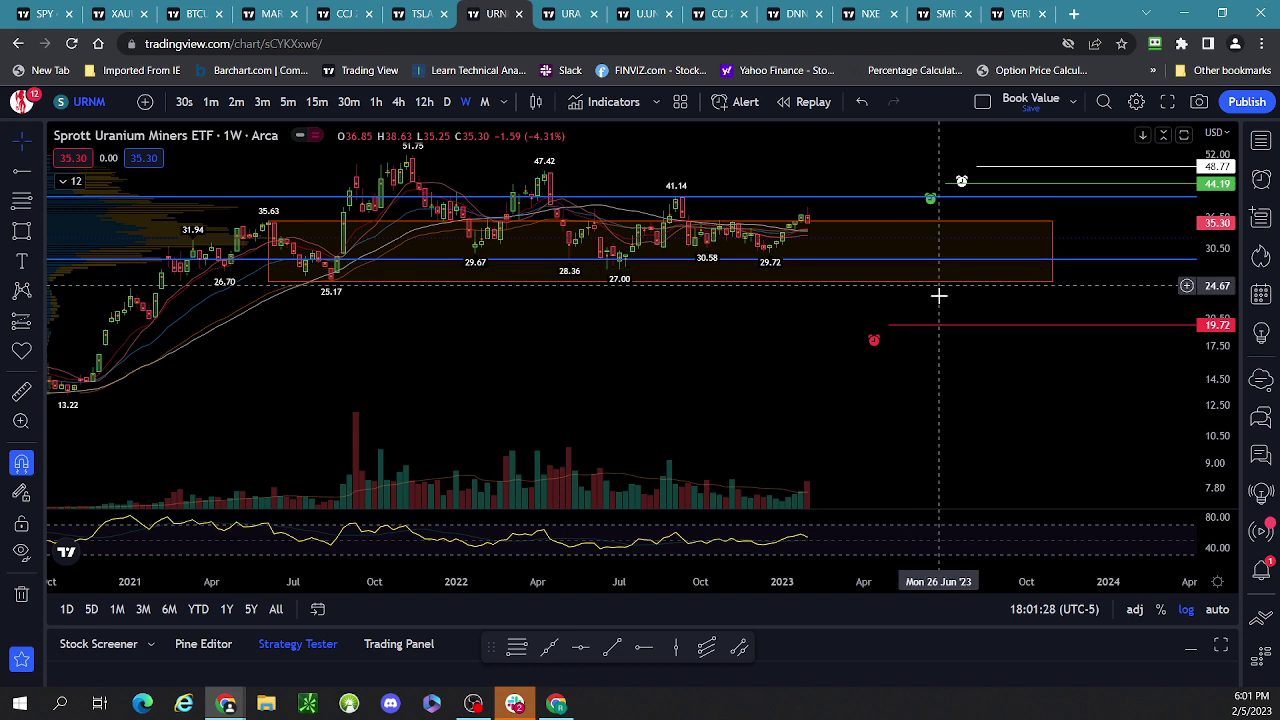
scroll(940, 295, "up", 3)
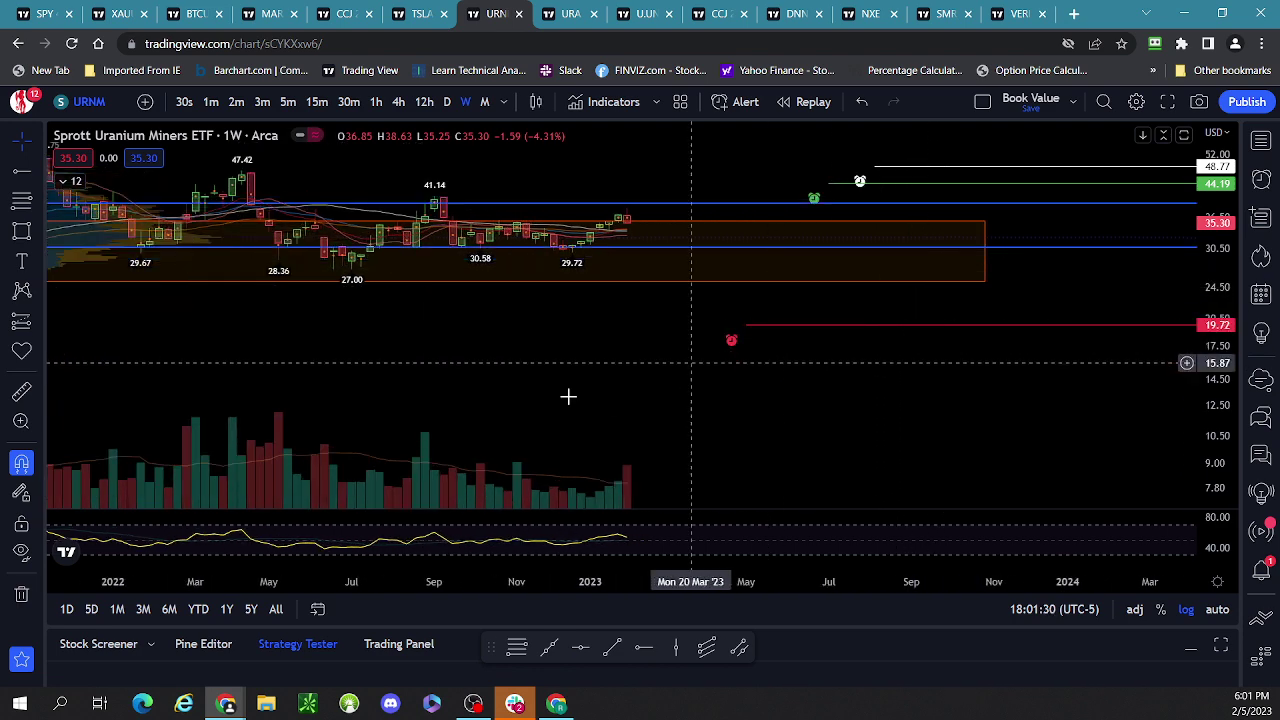
scroll(570, 371, "down", 1)
scroll(570, 371, "up", 2)
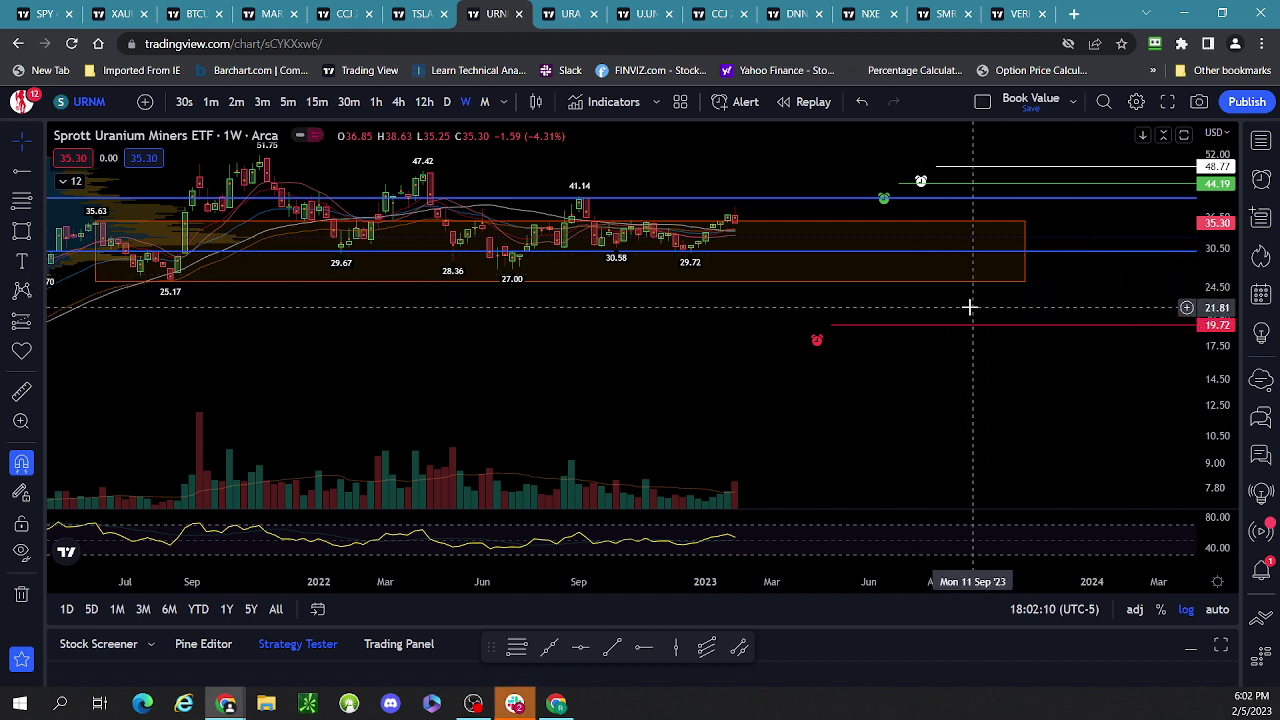
scroll(968, 307, "down", 2)
scroll(968, 307, "down", 2)
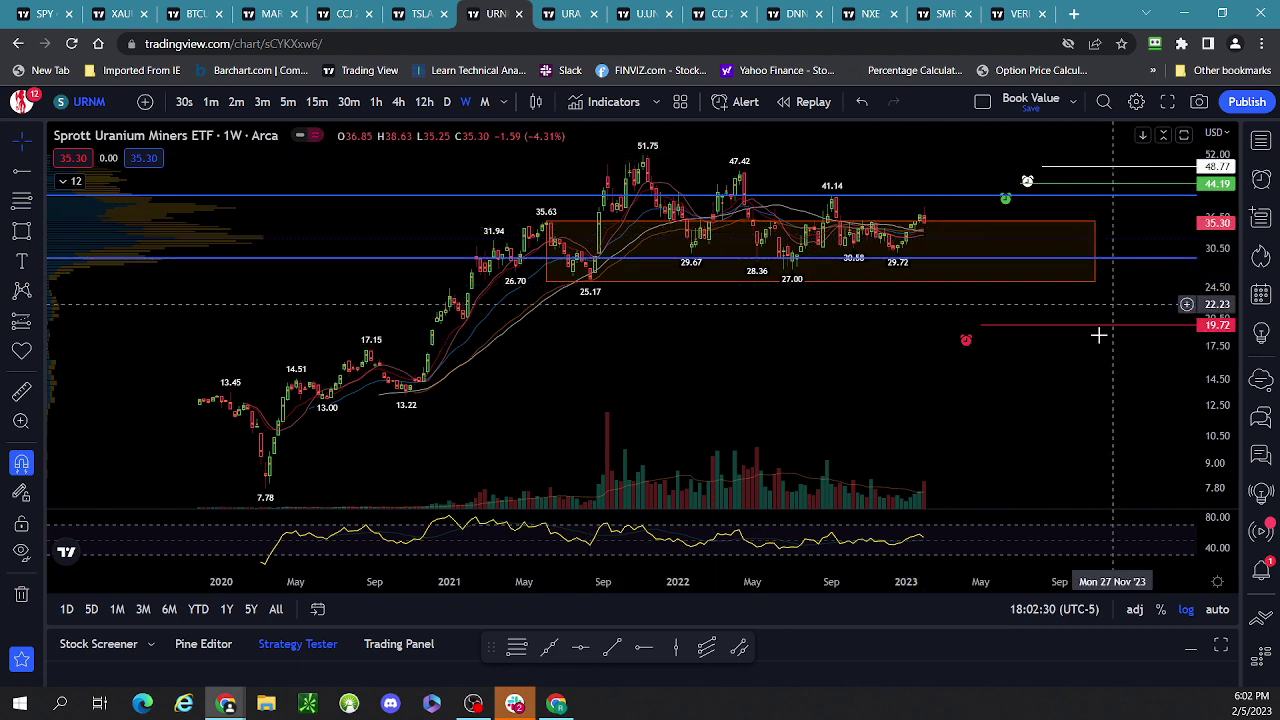
Examine the latest weekly URNM candles around the upper edge of the orange box in closer detail.
scroll(1107, 392, "up", 2)
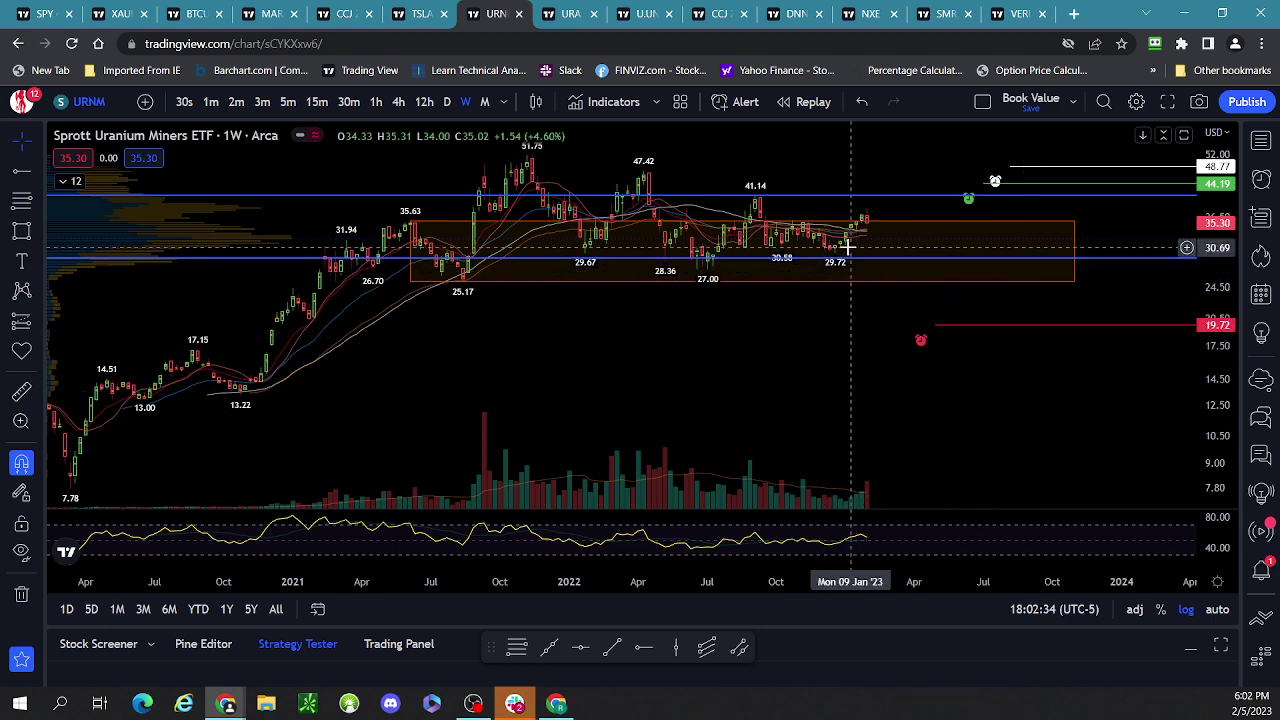
scroll(937, 356, "up", 3)
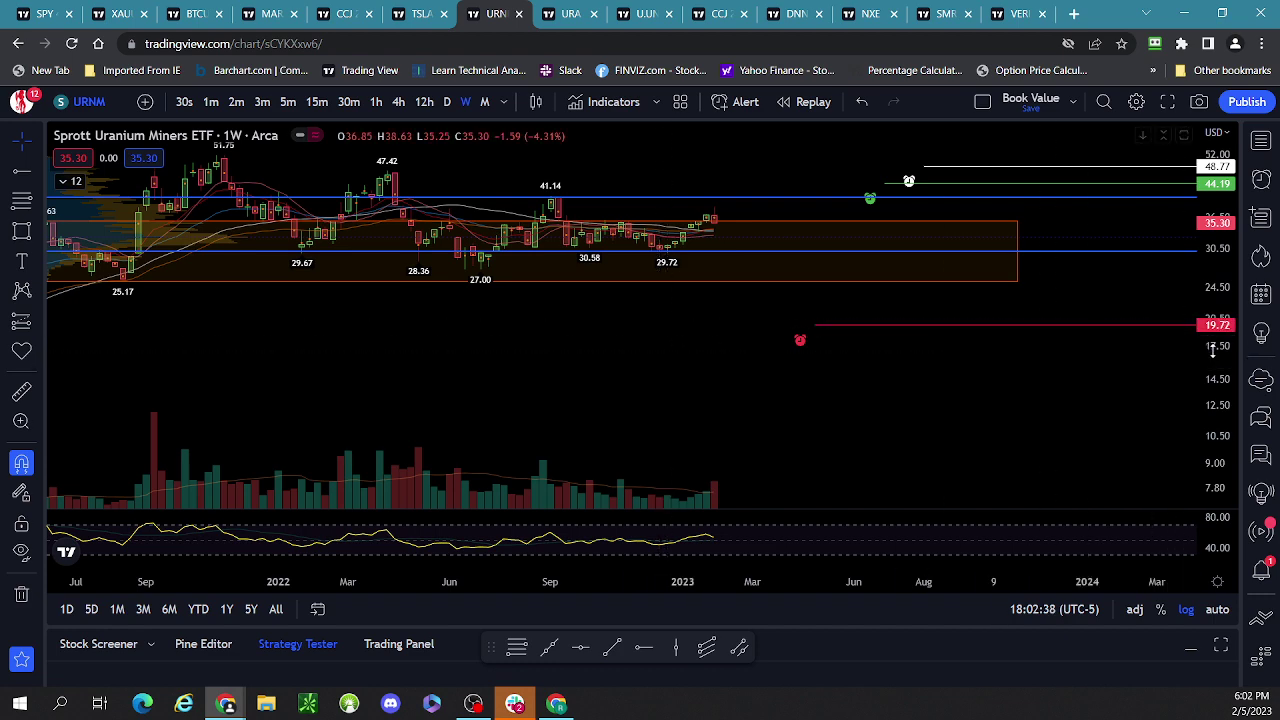
scroll(1213, 370, "up", 1)
left_click_drag(1213, 368, 1211, 374)
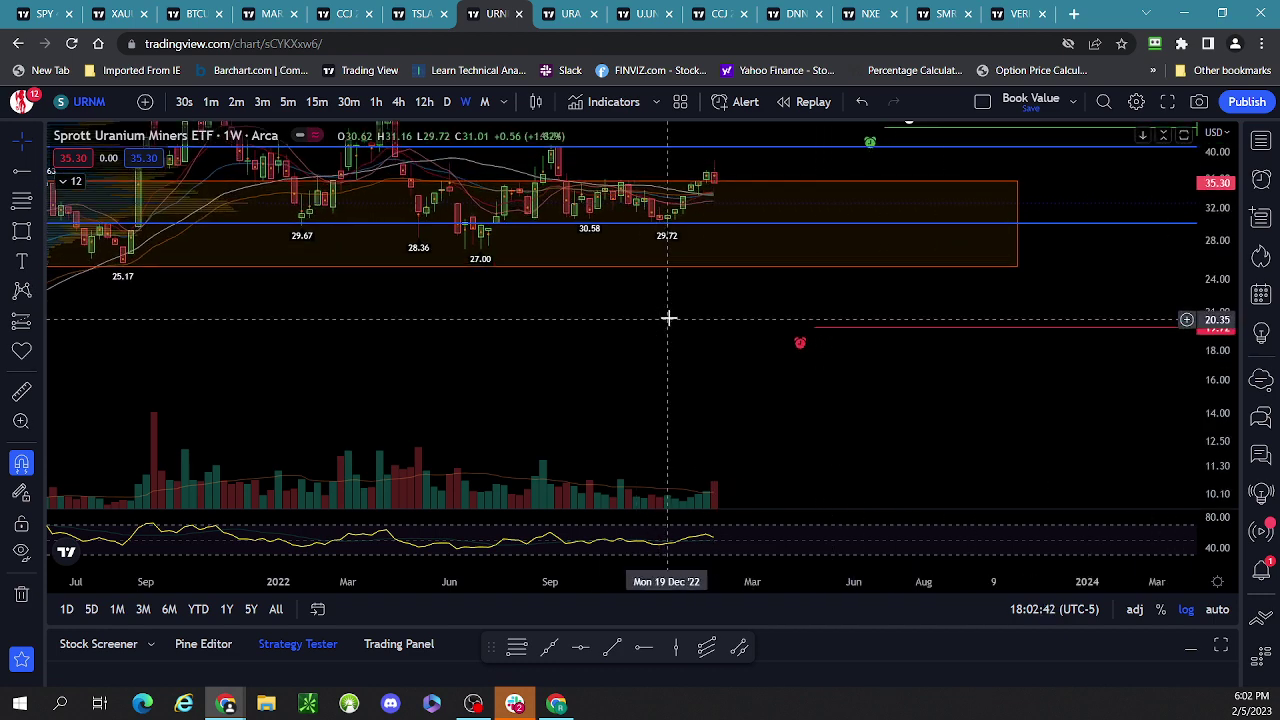
left_click_drag(663, 327, 651, 393)
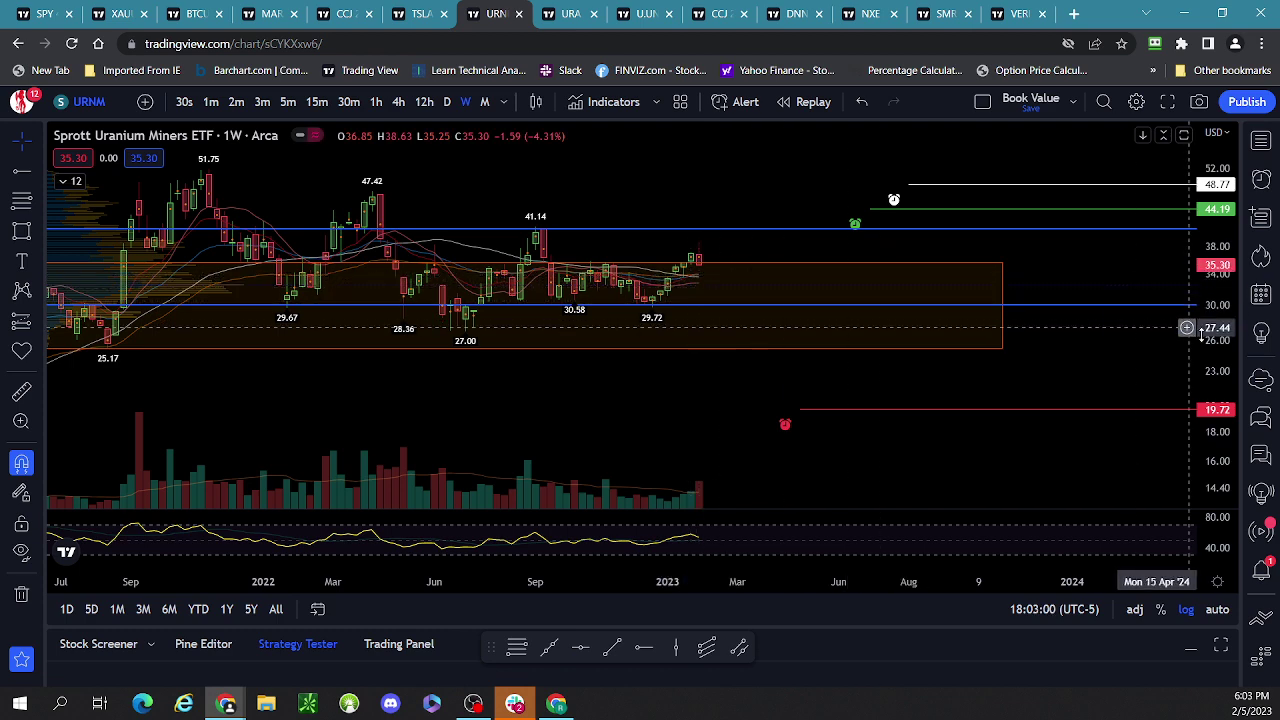
left_click_drag(1200, 335, 1218, 366)
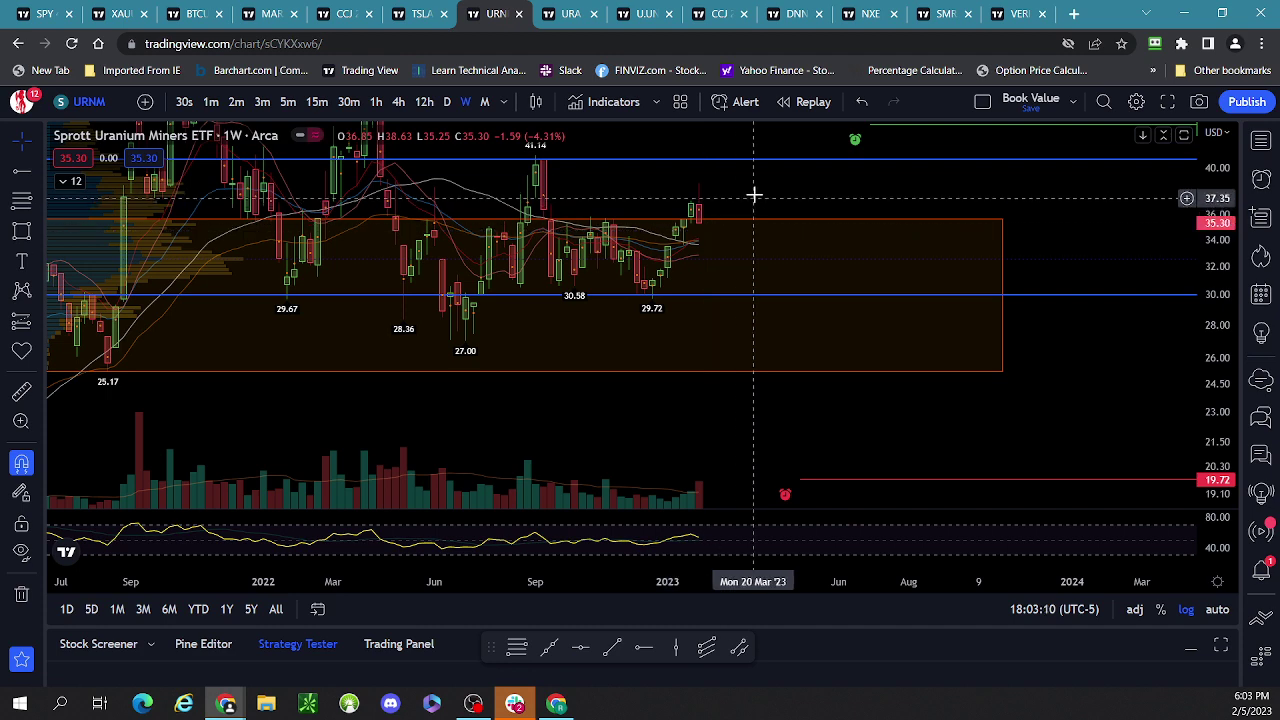
left_click_drag(759, 185, 800, 234)
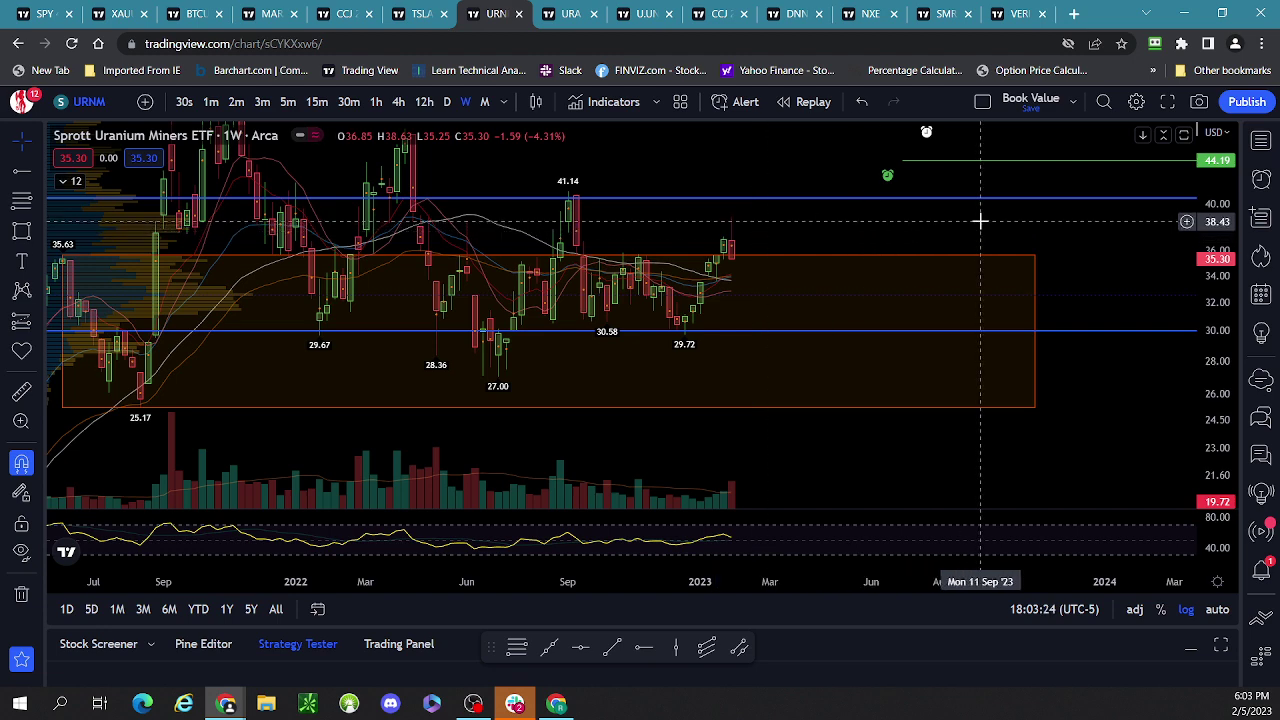
left_click_drag(965, 239, 893, 303)
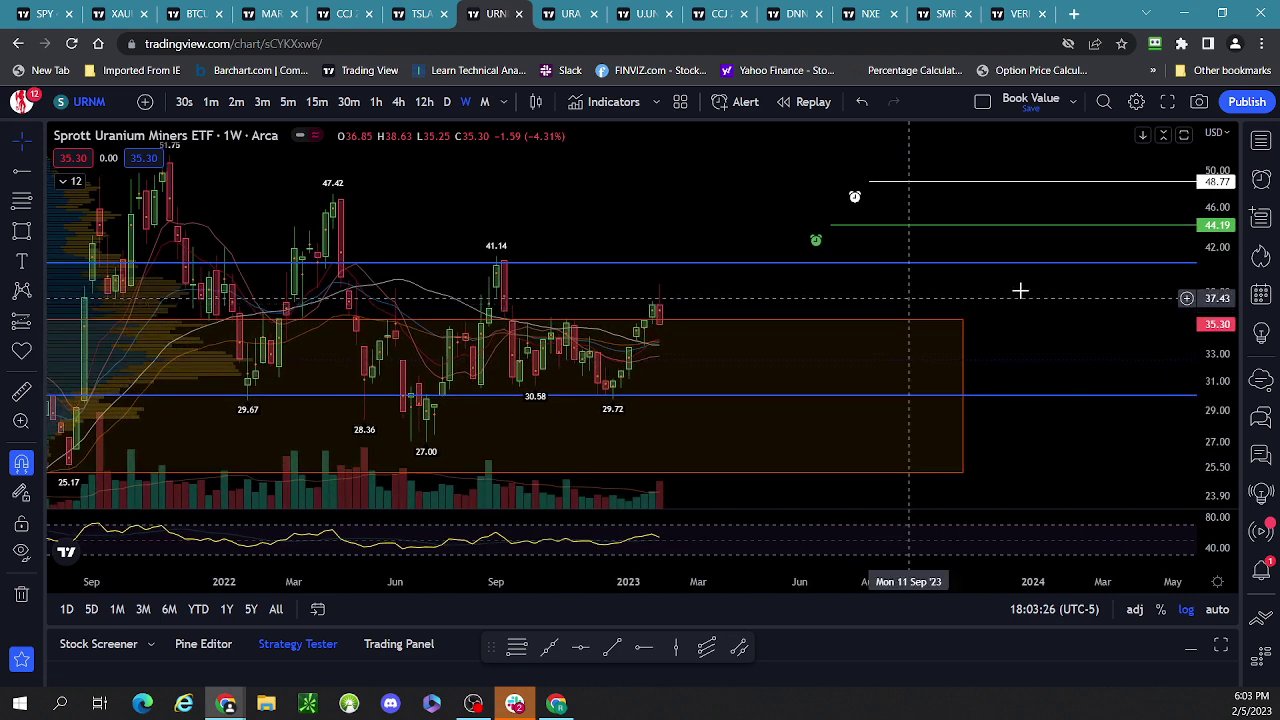
Move the white horizontal alert line down to about 33.60, starting at 17 Jan 2023.
scroll(1057, 289, "down", 3)
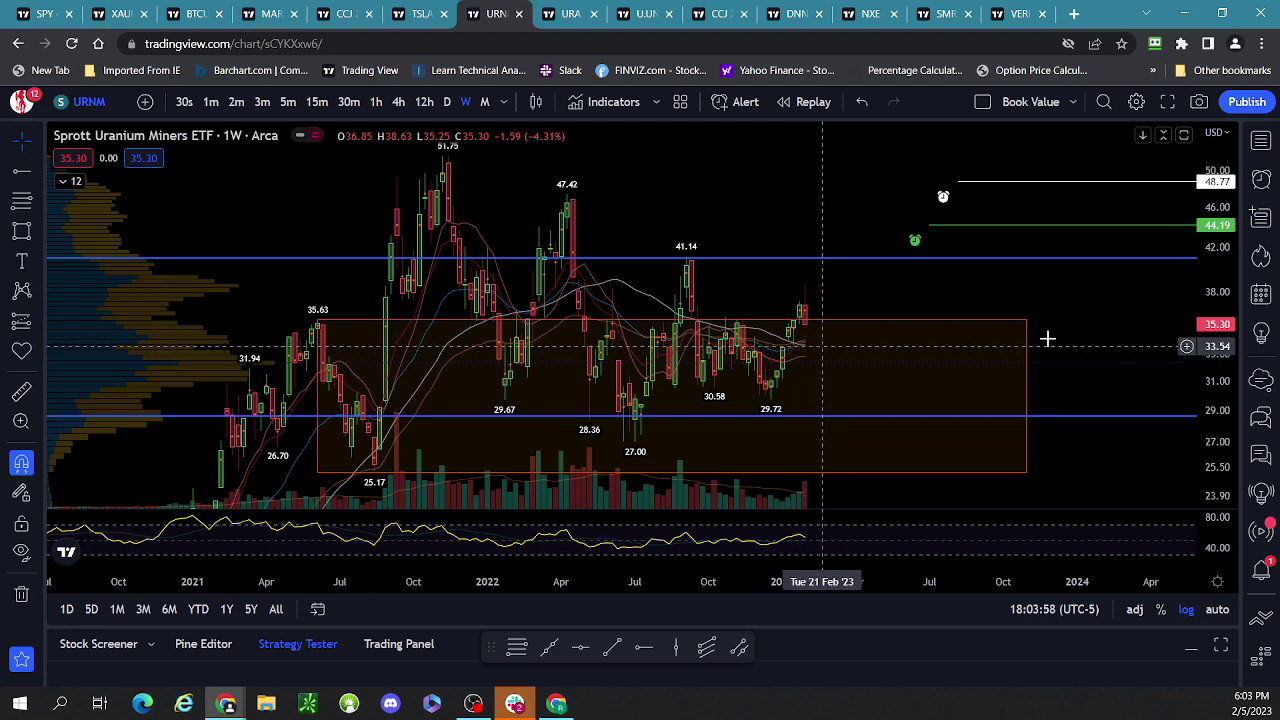
scroll(1125, 325, "down", 2)
scroll(1125, 325, "up", 5)
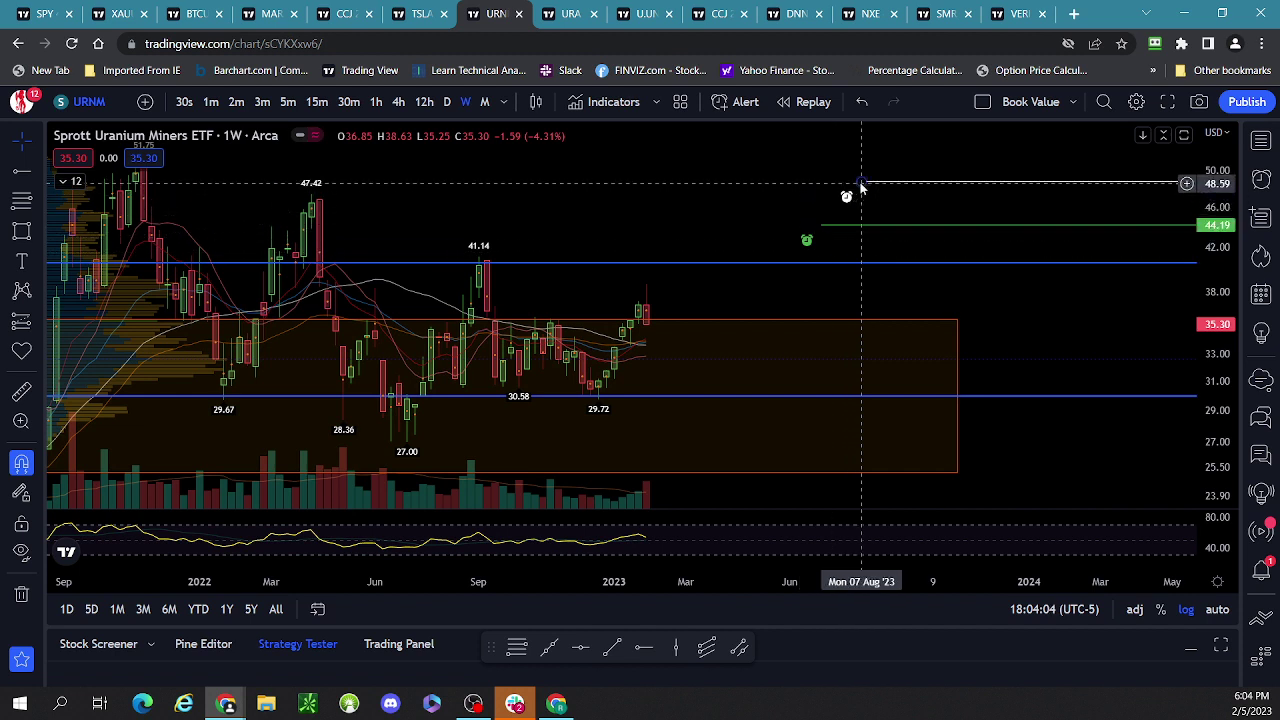
mouse_move(861, 186)
left_mouse_down()
mouse_move(726, 269)
mouse_move(661, 354)
mouse_move(628, 364)
mouse_move(695, 385)
left_mouse_up()
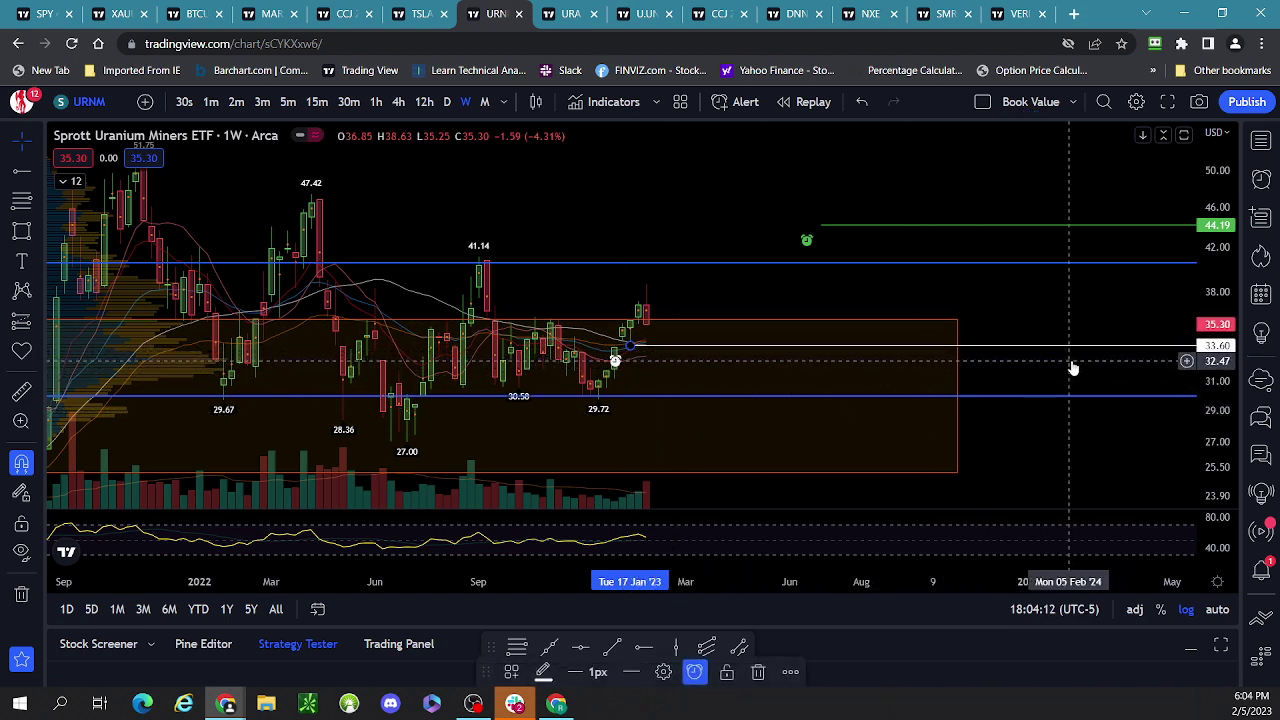
left_click(850, 300)
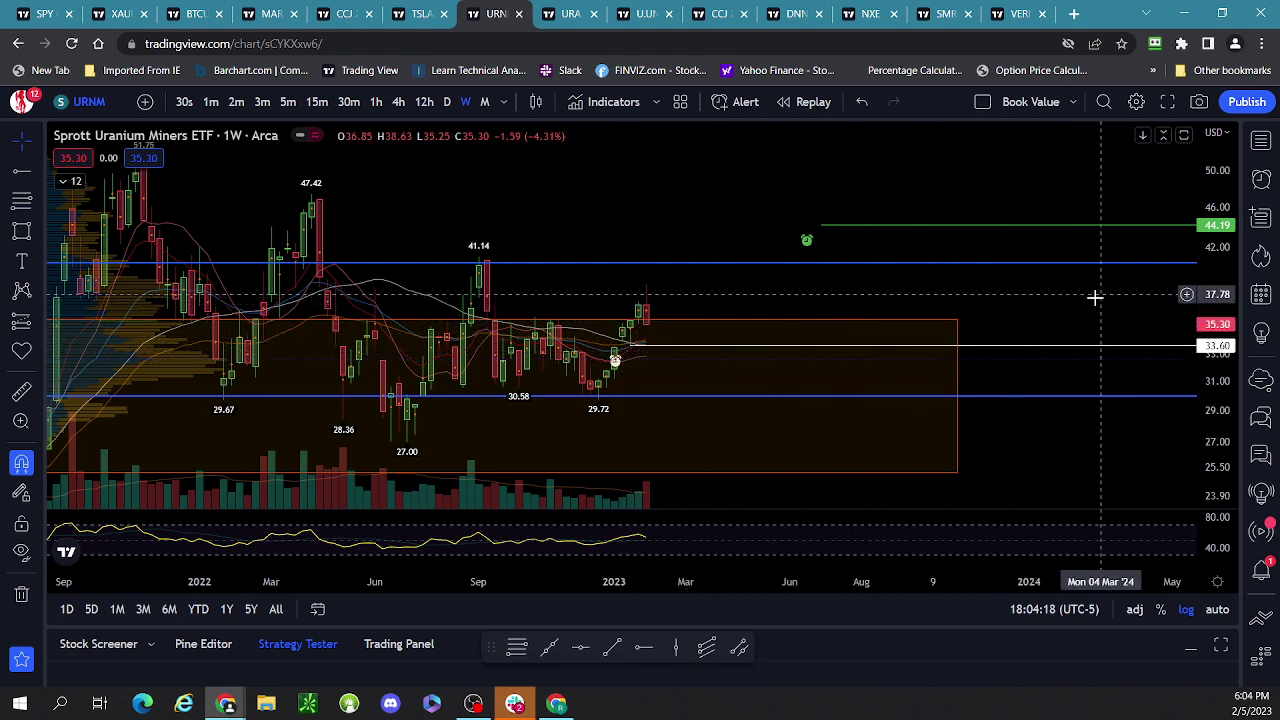
left_click(646, 346)
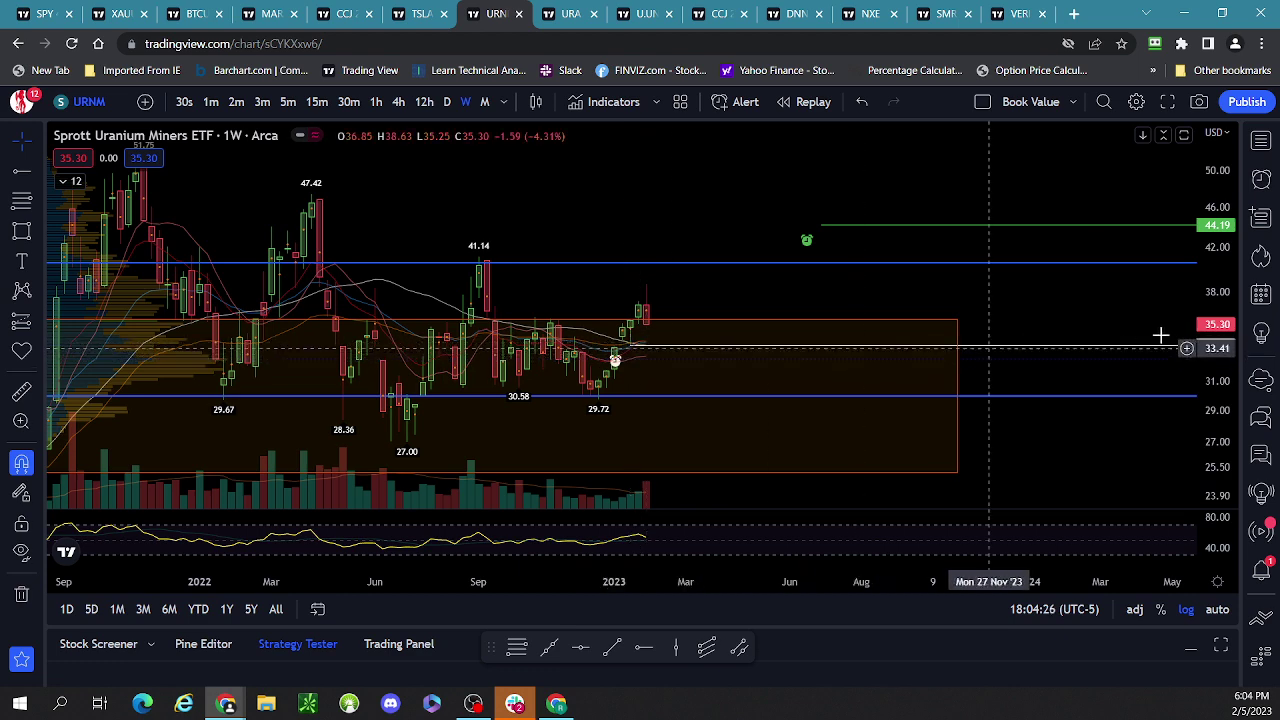
Examine how the recent weekly candles sit relative to the white alert line and the orange box.
scroll(1215, 316, "up", 3)
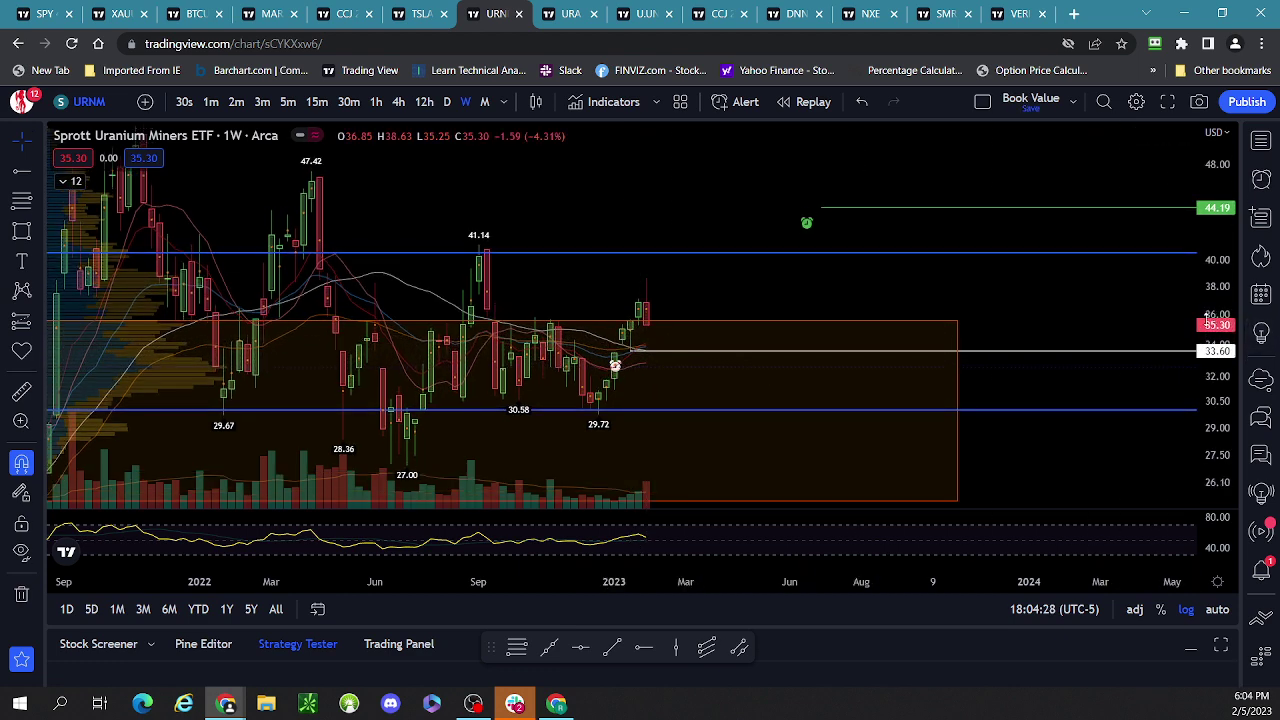
scroll(975, 314, "up", 2)
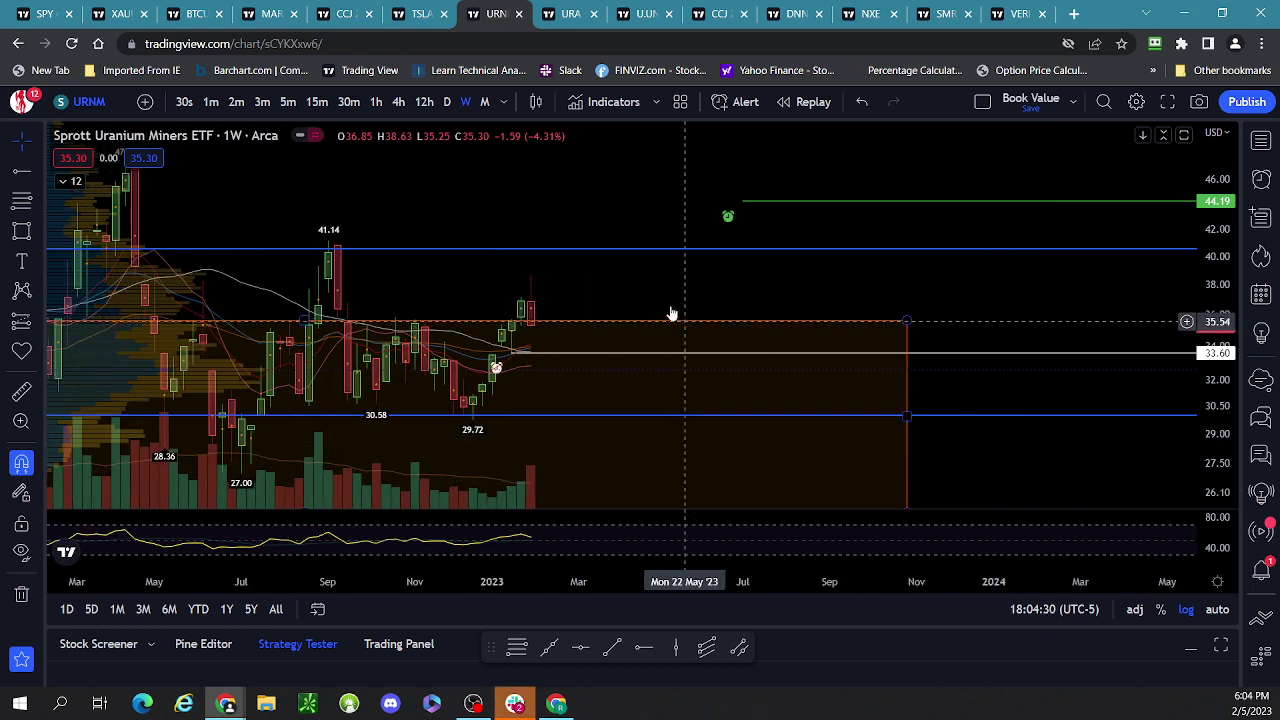
left_click_drag(763, 284, 987, 245)
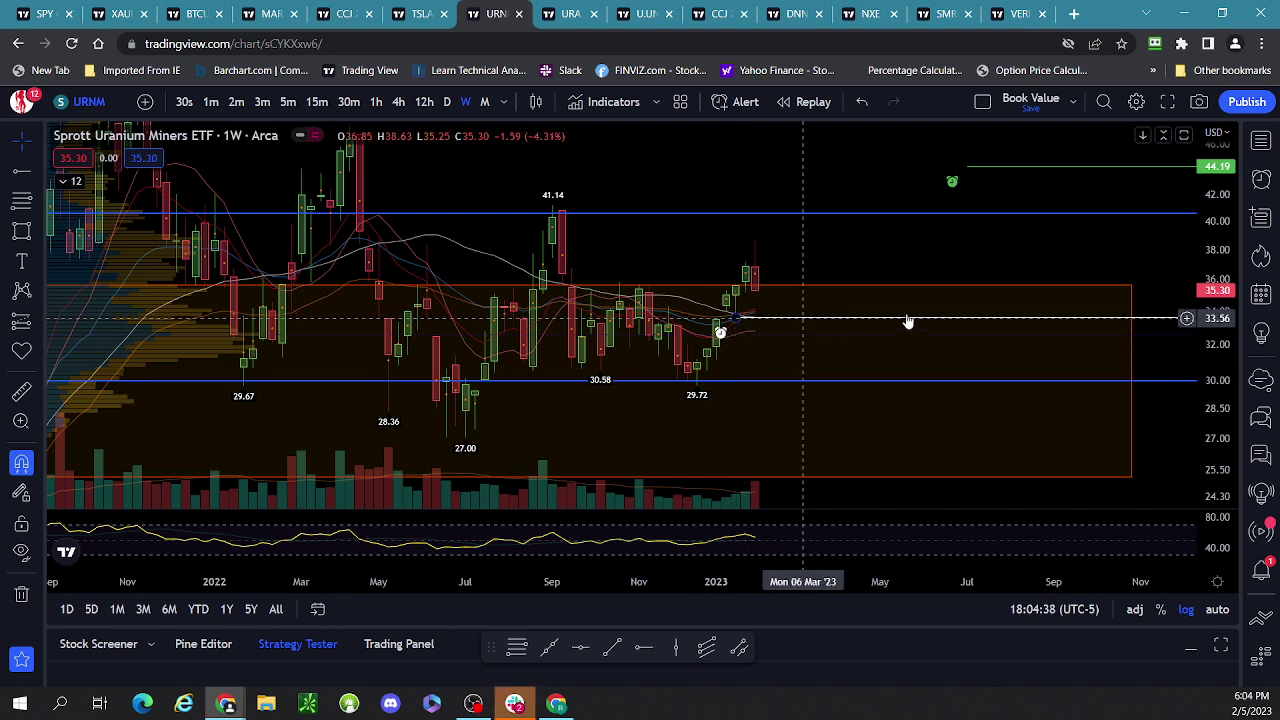
scroll(1150, 253, "down", 2)
scroll(1150, 253, "down", 1)
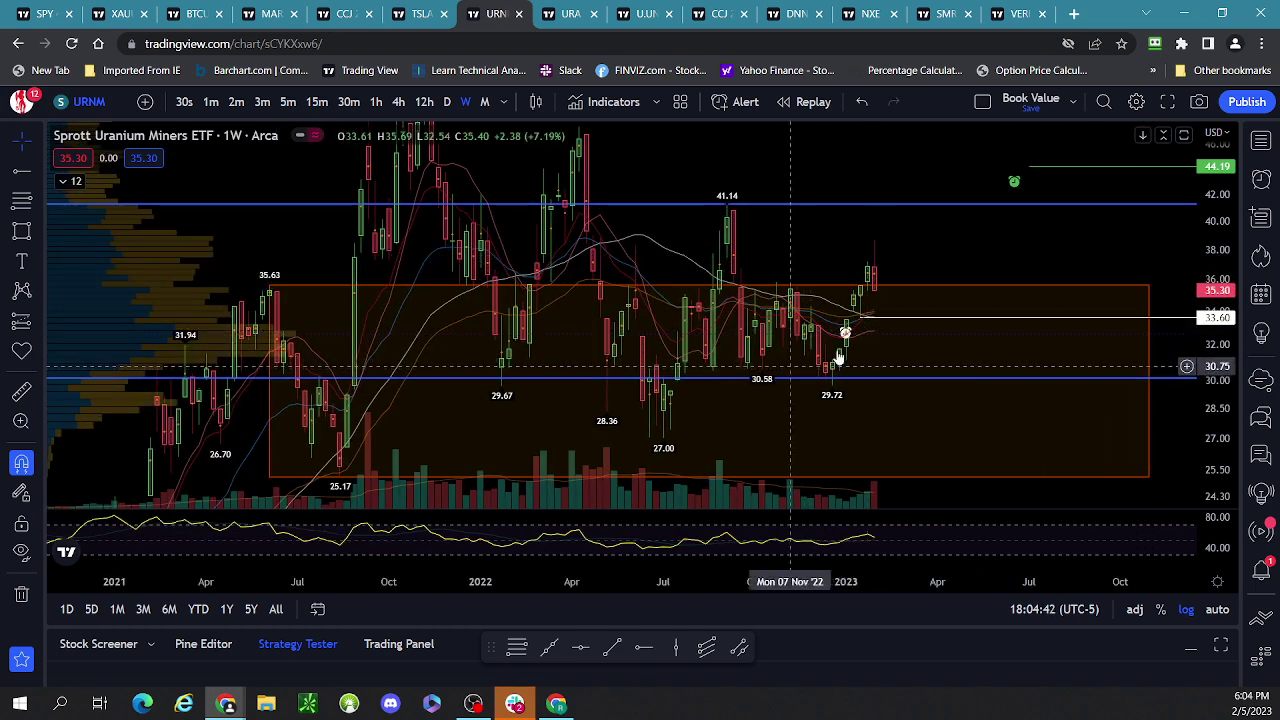
scroll(948, 293, "up", 1)
scroll(945, 290, "up", 2)
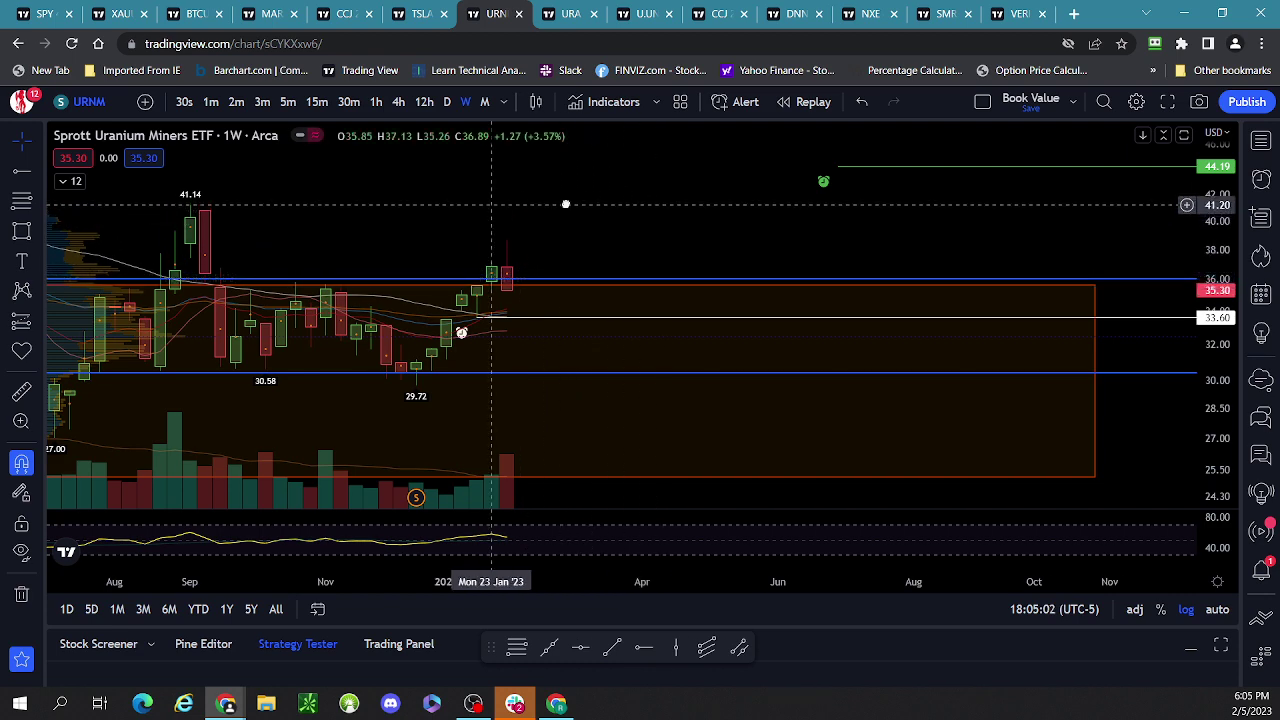
left_click_drag(566, 206, 794, 211)
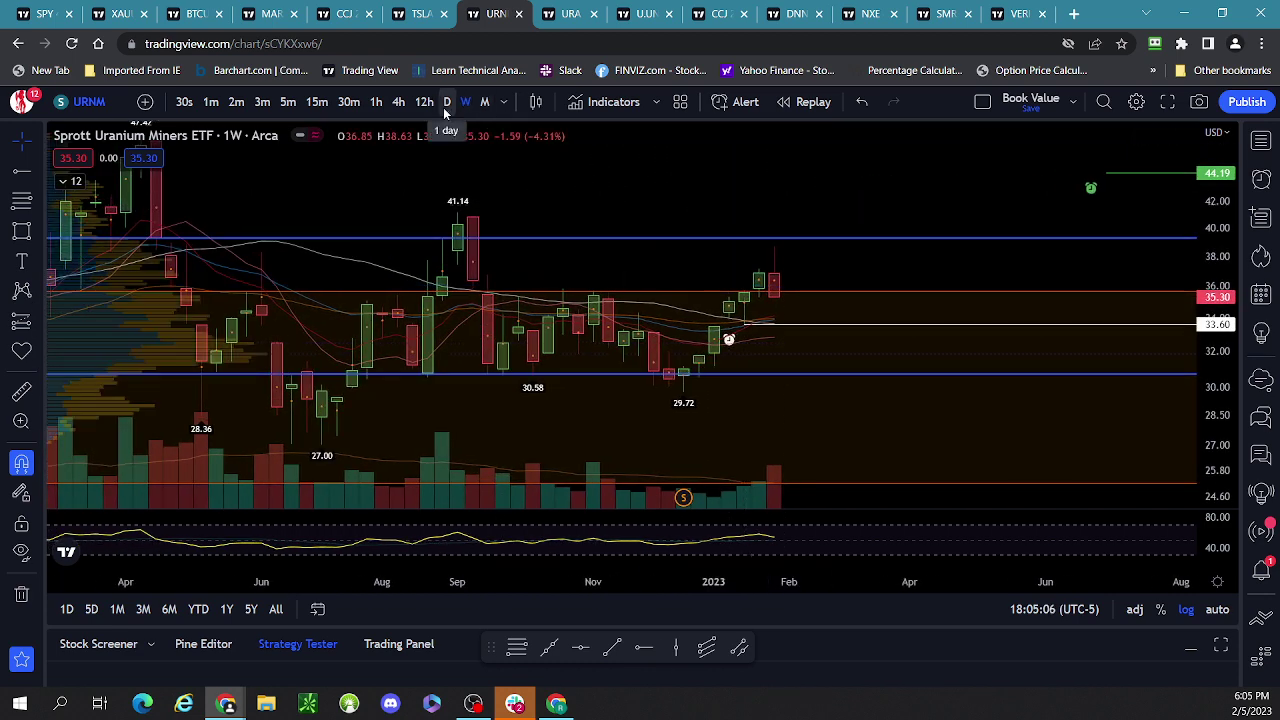
Switch the URNM chart to the 1-day timeframe and examine the price action from November through early February.
left_click(443, 107)
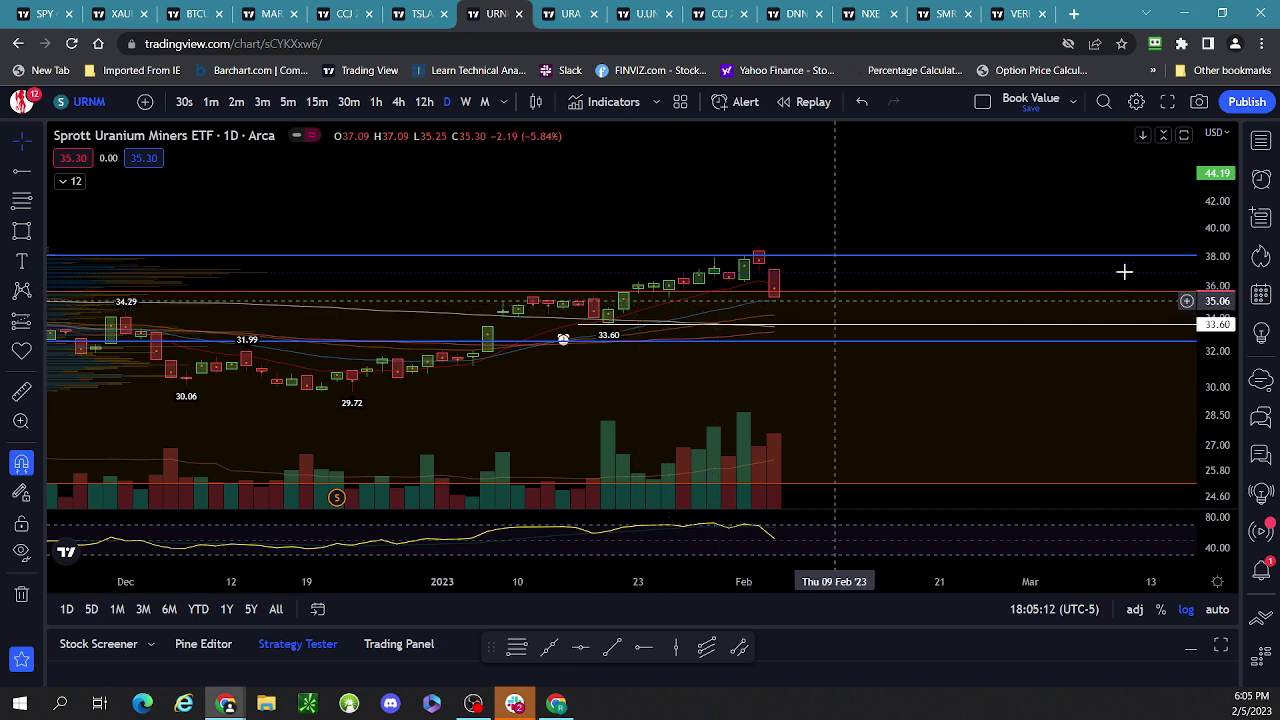
left_click_drag(1226, 383, 1226, 400)
left_click_drag(638, 413, 781, 367)
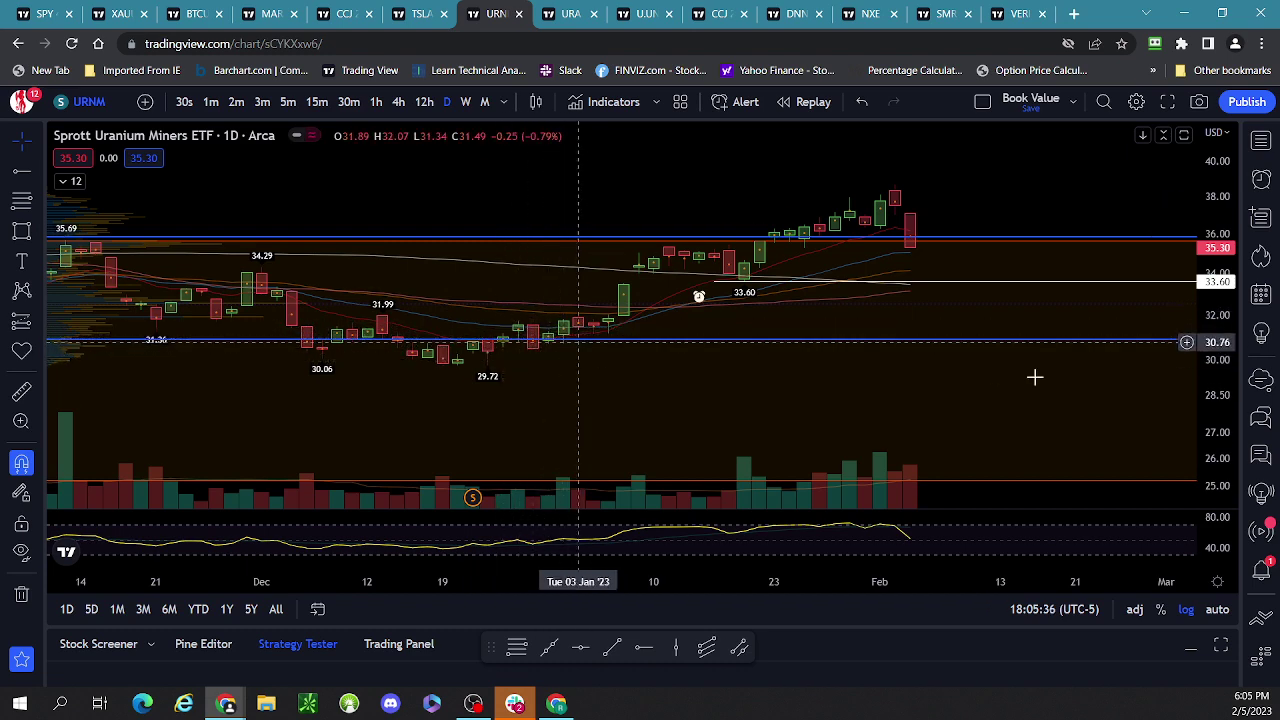
left_click_drag(1224, 356, 1171, 357)
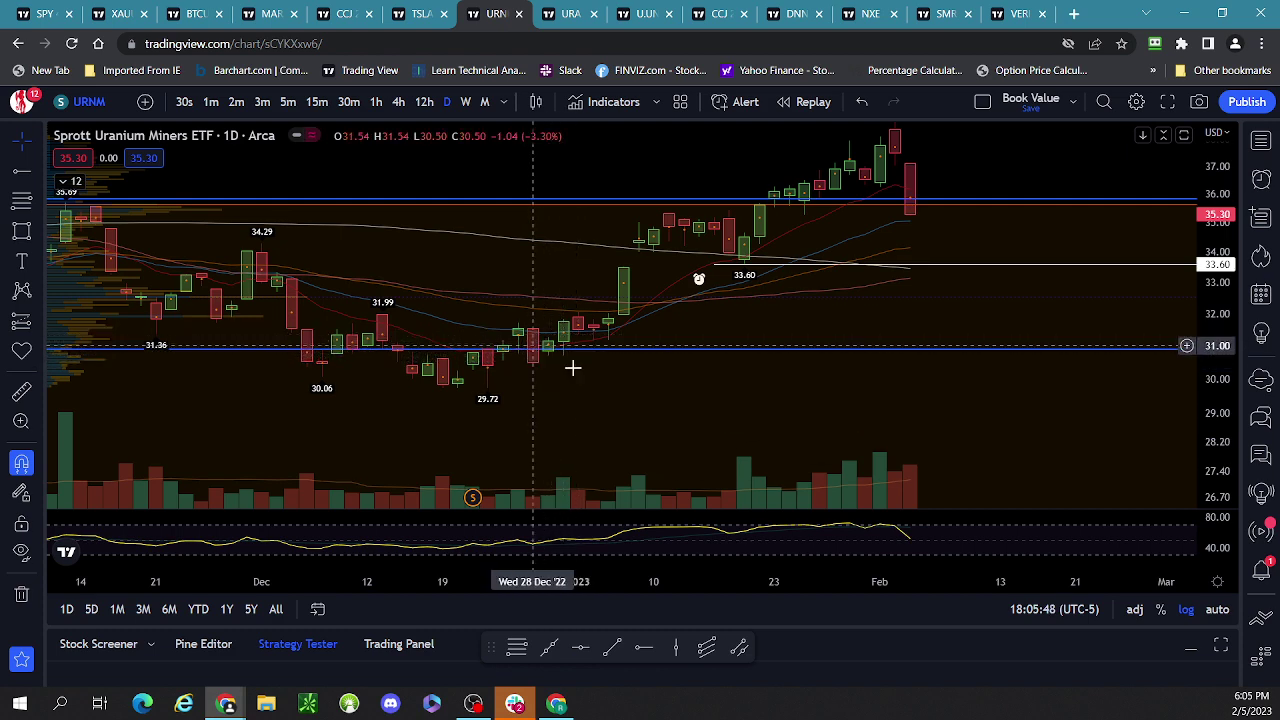
scroll(581, 368, "down", 1)
scroll(581, 368, "up", 1)
left_click_drag(483, 351, 454, 316)
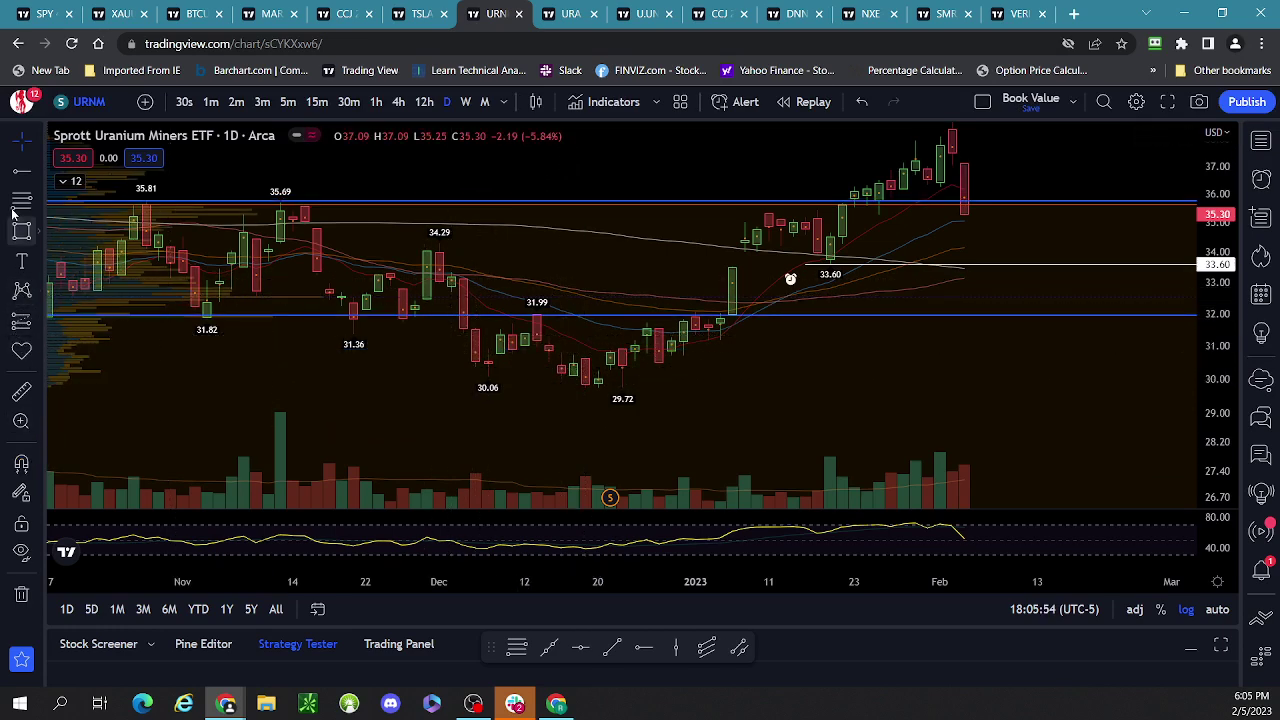
Sketch a freehand brush curve of rounded troughs beneath the URNM lows from 1 Dec 2022 to about 9 Jan 2023, and delete it.
left_click(37, 352)
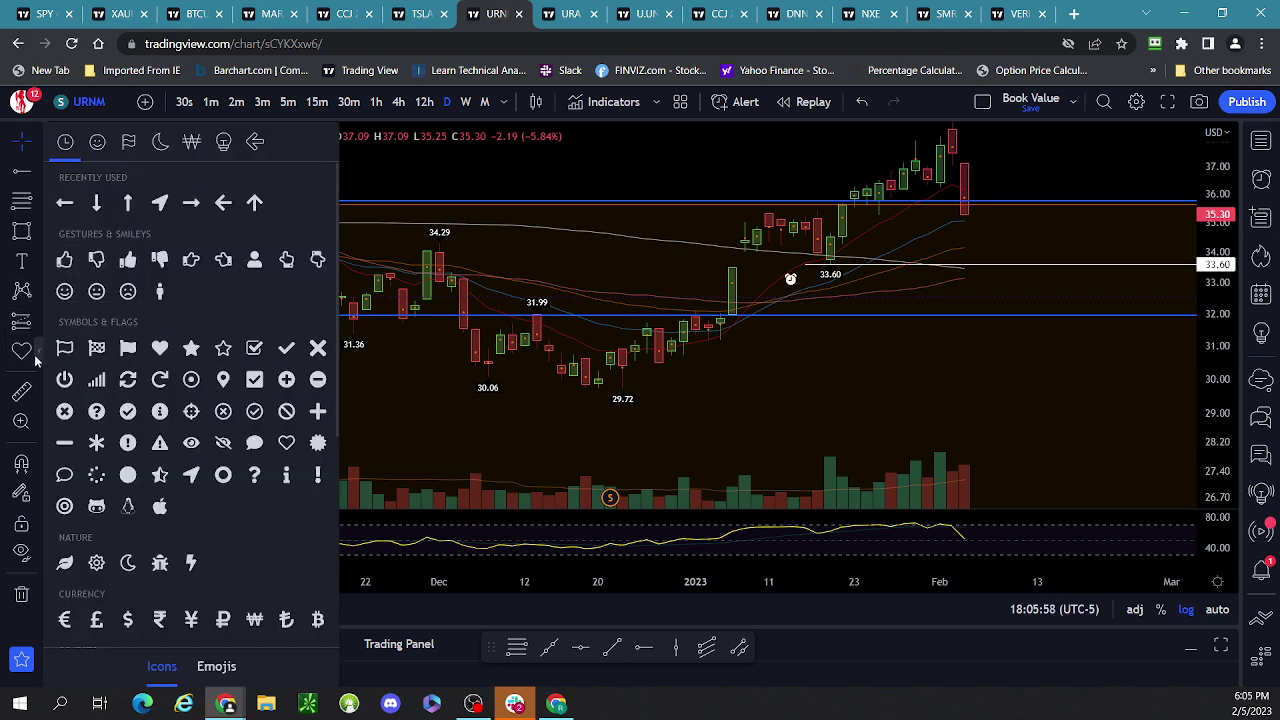
left_click(36, 356)
left_click(13, 232)
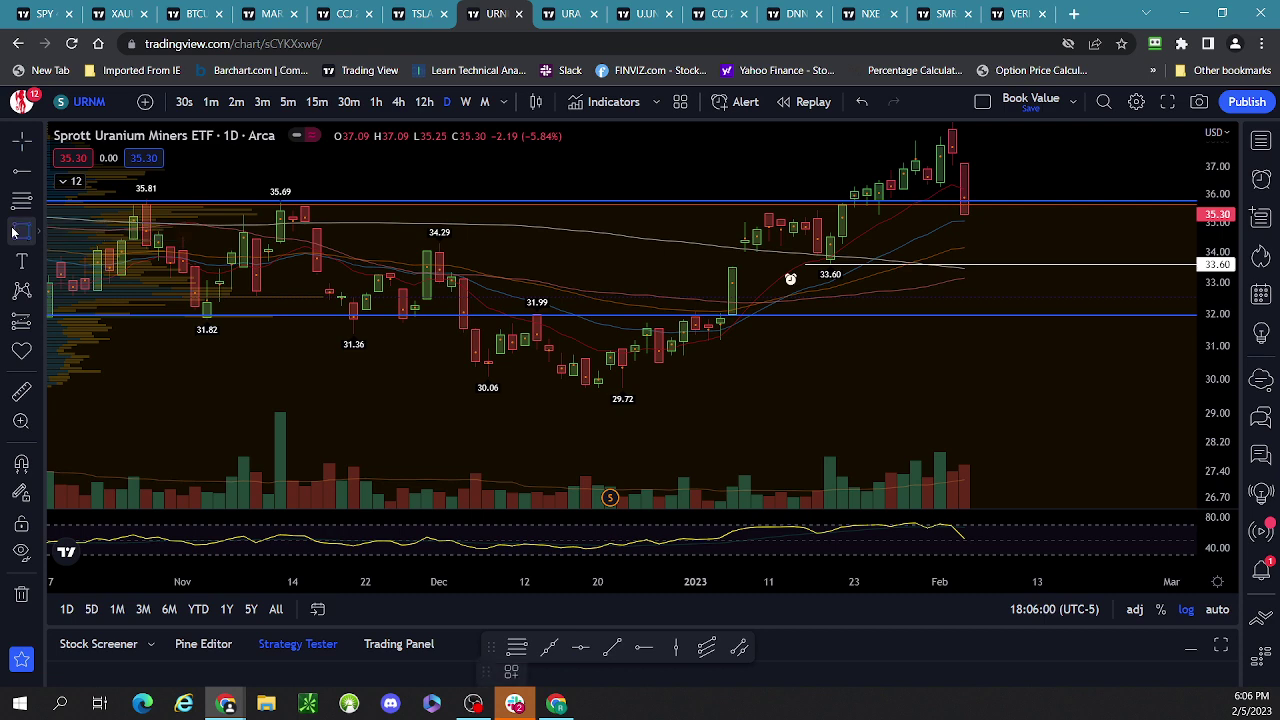
left_click(40, 236)
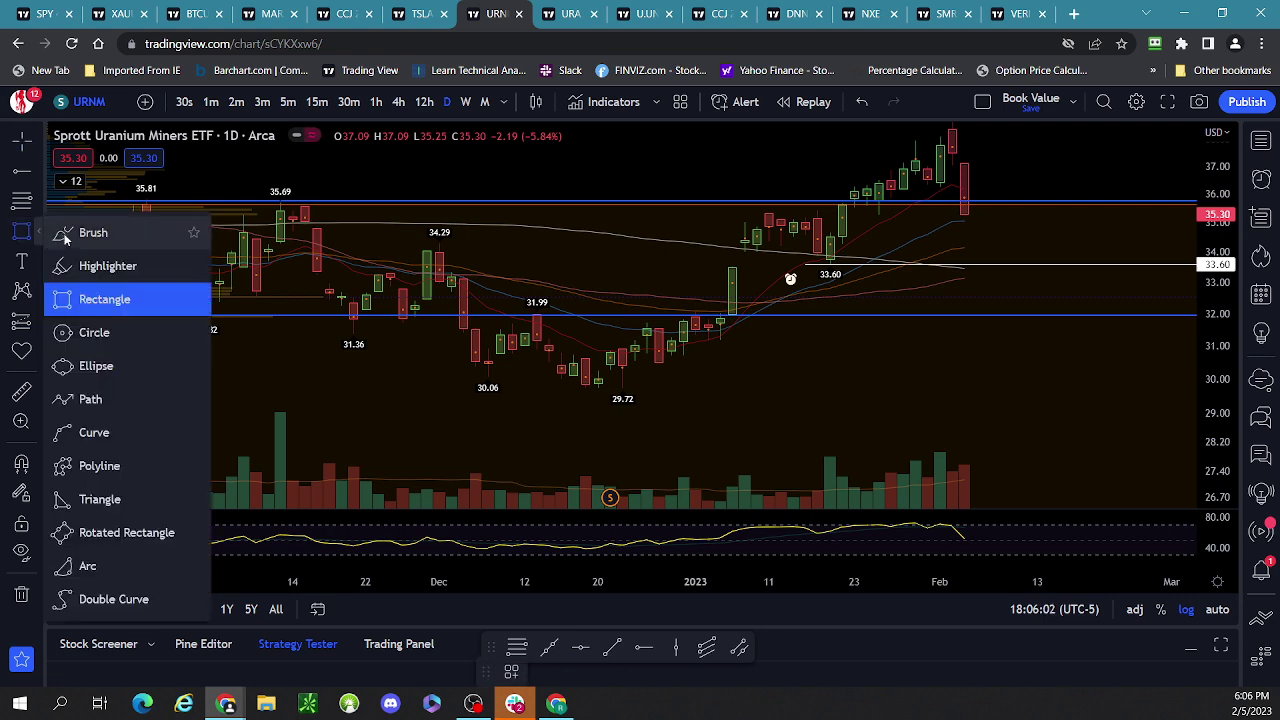
left_click(67, 238)
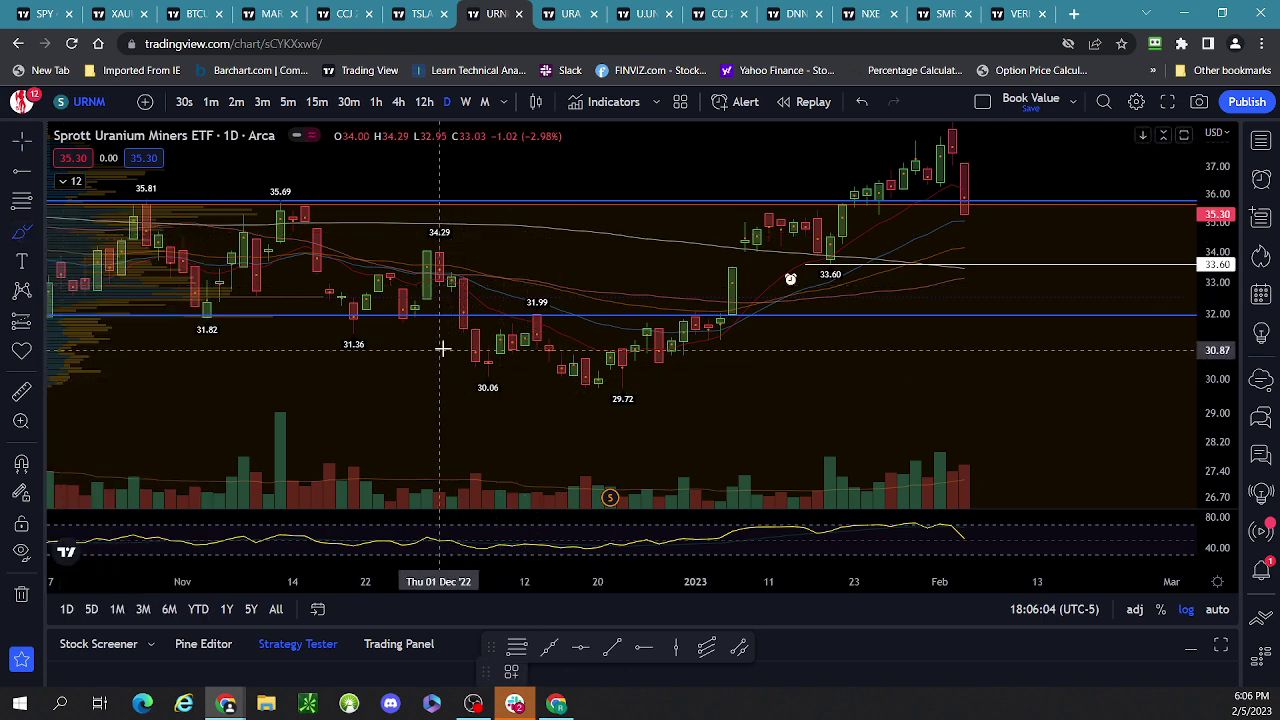
mouse_move(441, 352)
left_mouse_down()
mouse_move(491, 389)
mouse_move(525, 368)
mouse_move(586, 410)
mouse_move(642, 376)
mouse_move(740, 347)
left_mouse_up()
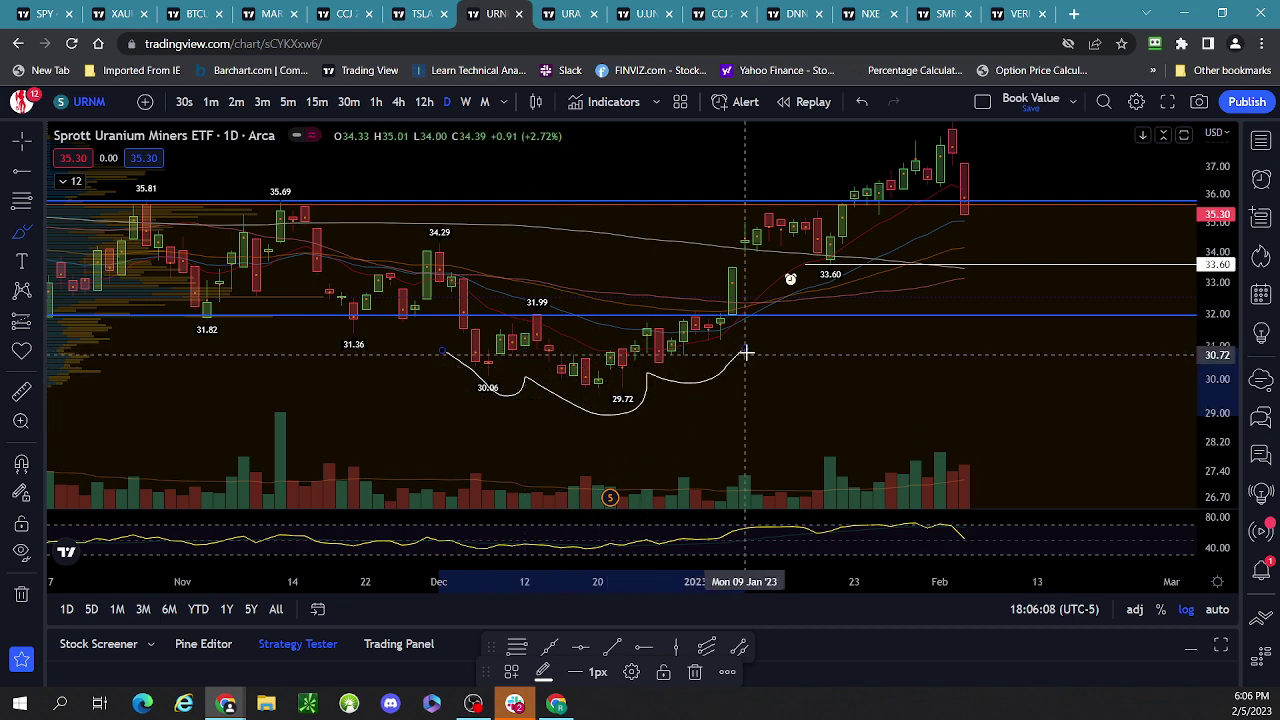
left_click(695, 672)
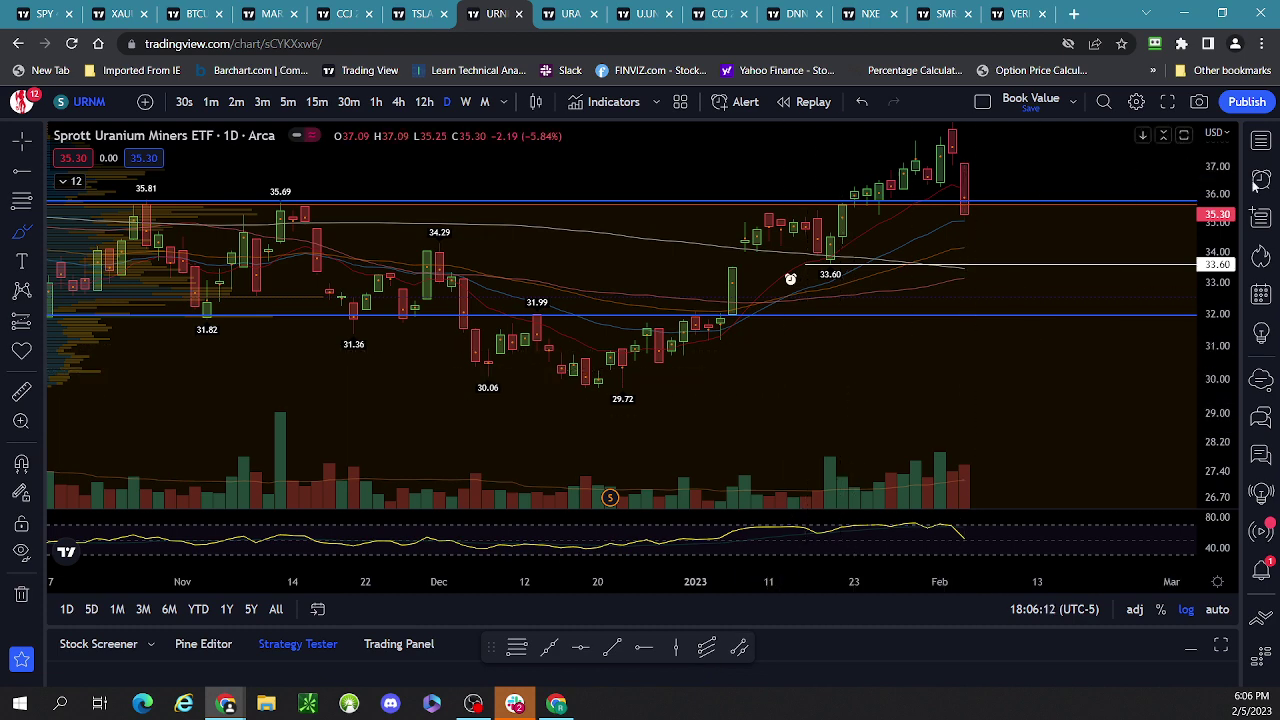
left_click_drag(1088, 190, 1133, 162)
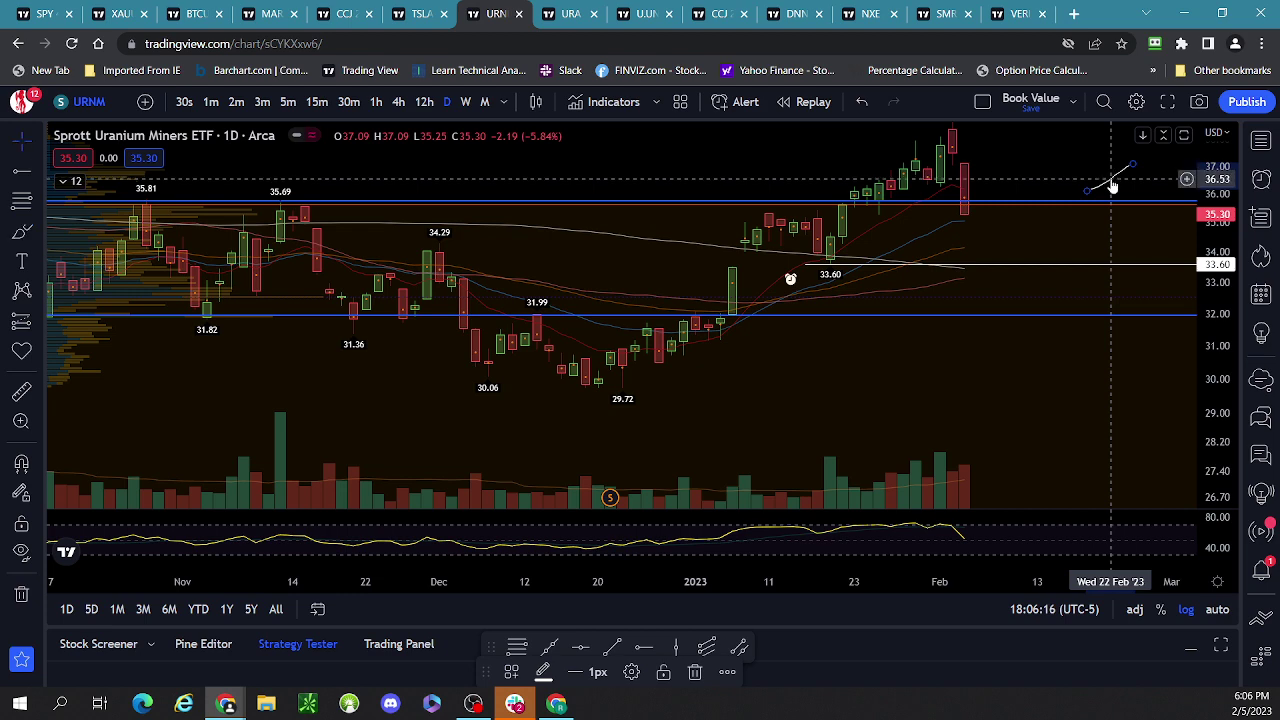
left_click(694, 673)
right_click(1068, 162)
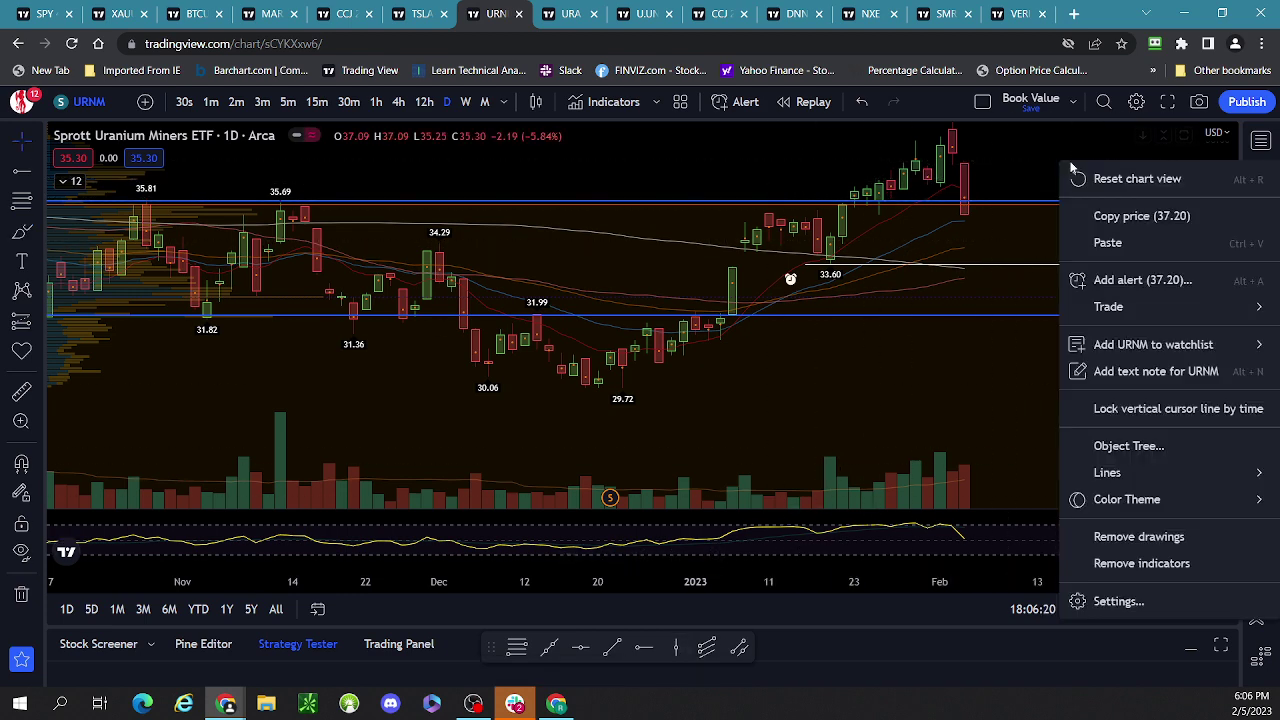
left_click(1015, 159)
right_click(1015, 159)
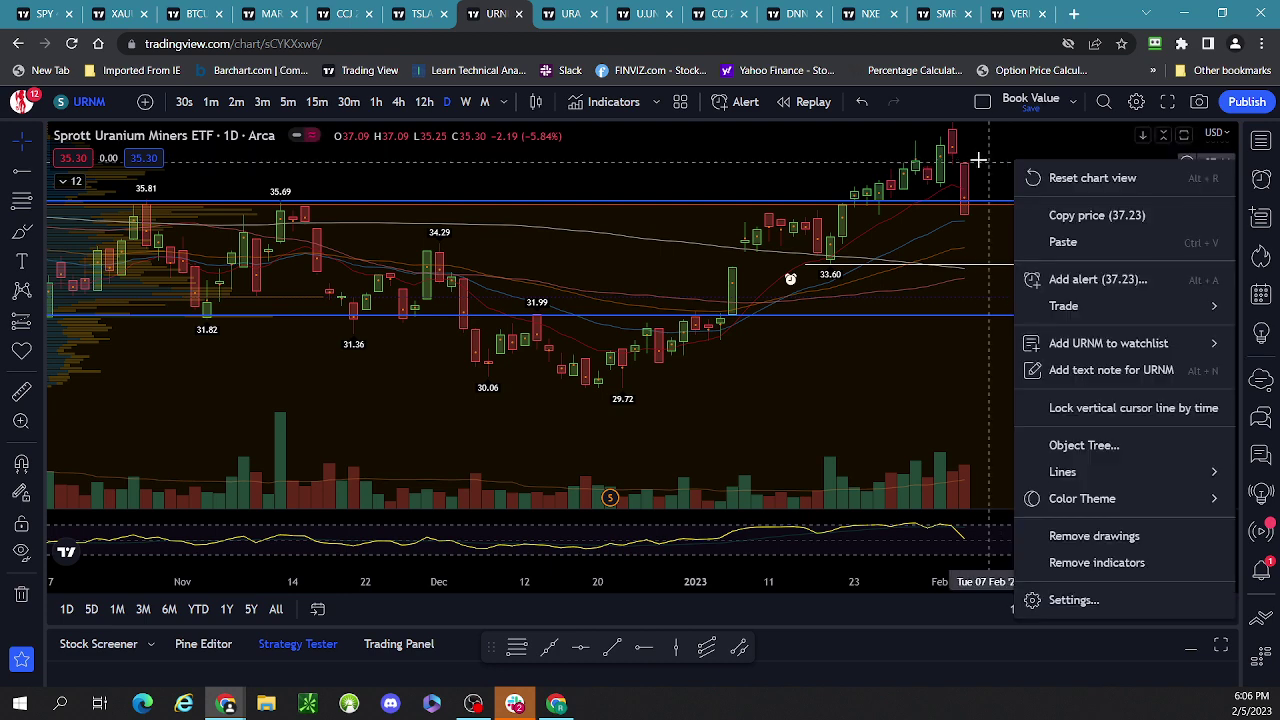
left_click(980, 157)
Examine the latest URNM daily candles between the orange box's upper edge and the white 33.60 alert line.
left_click_drag(980, 157, 928, 216)
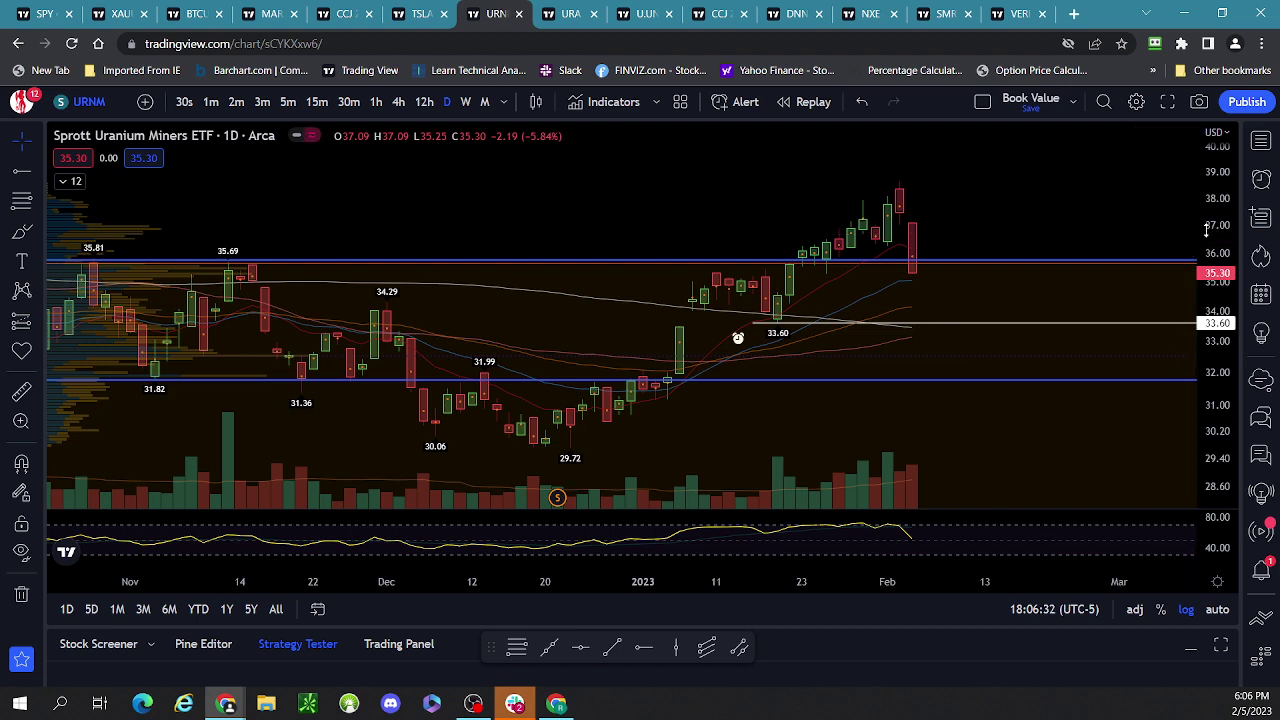
left_click_drag(1208, 226, 1210, 232)
scroll(1210, 231, "down", 3)
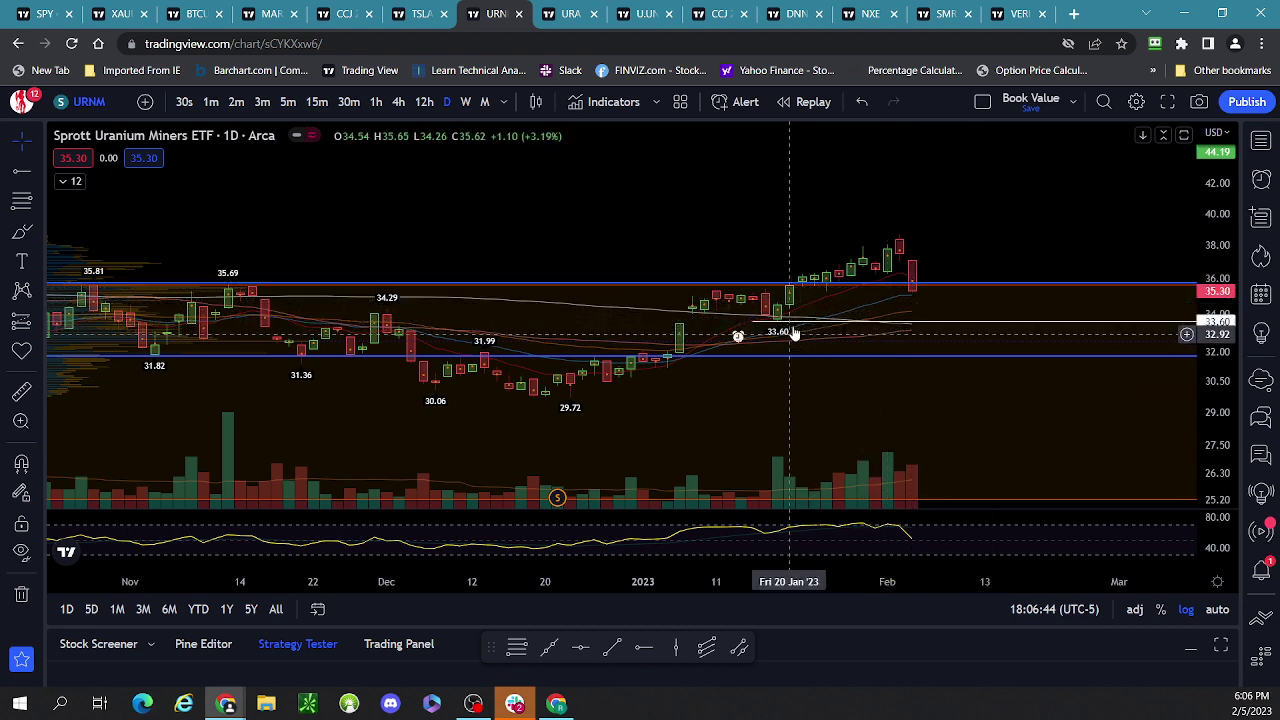
scroll(1211, 338, "up", 3)
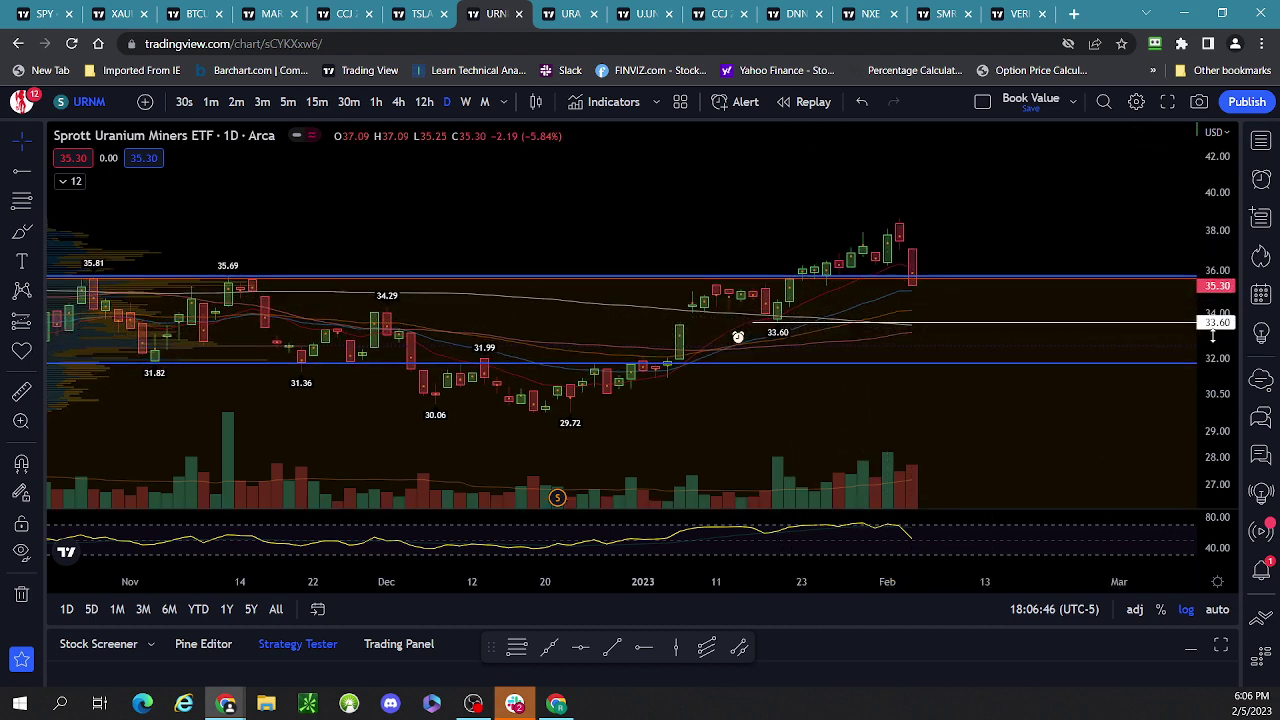
scroll(1211, 338, "up", 1)
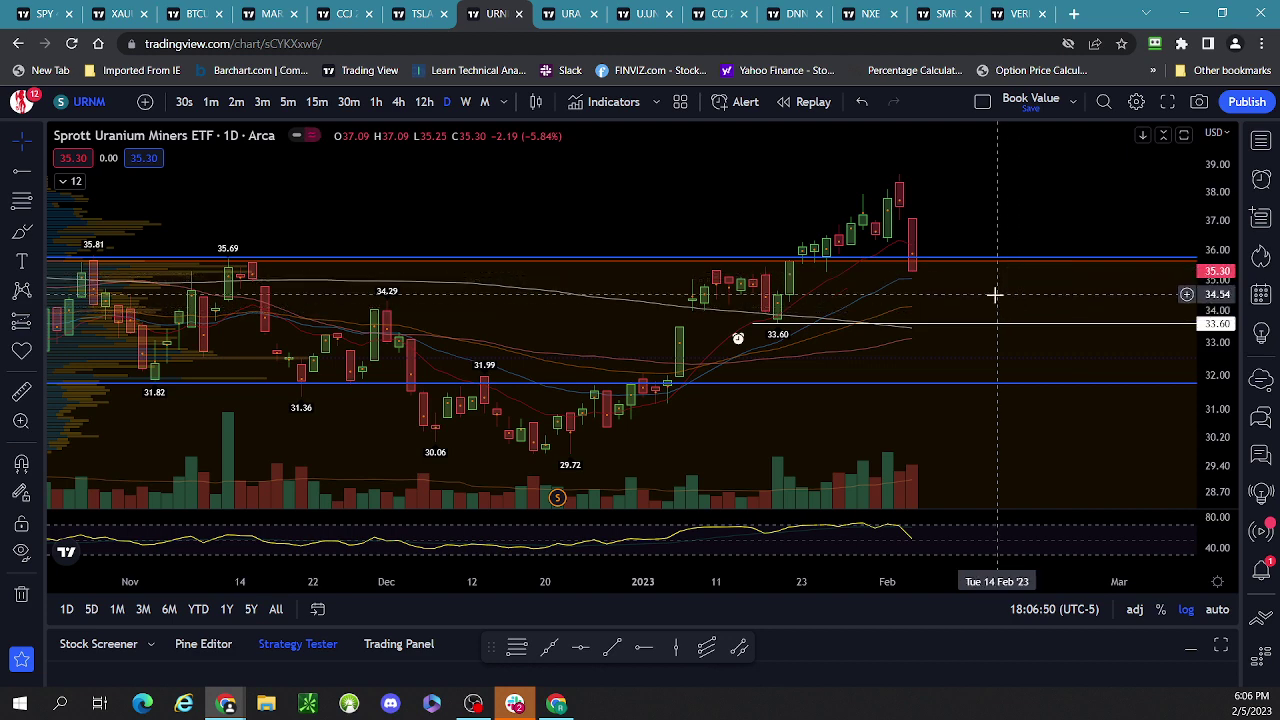
Examine the URNM daily price action back to April 2022 on a wider price scale, including the green 44.19 alert level.
scroll(990, 305, "down", 3)
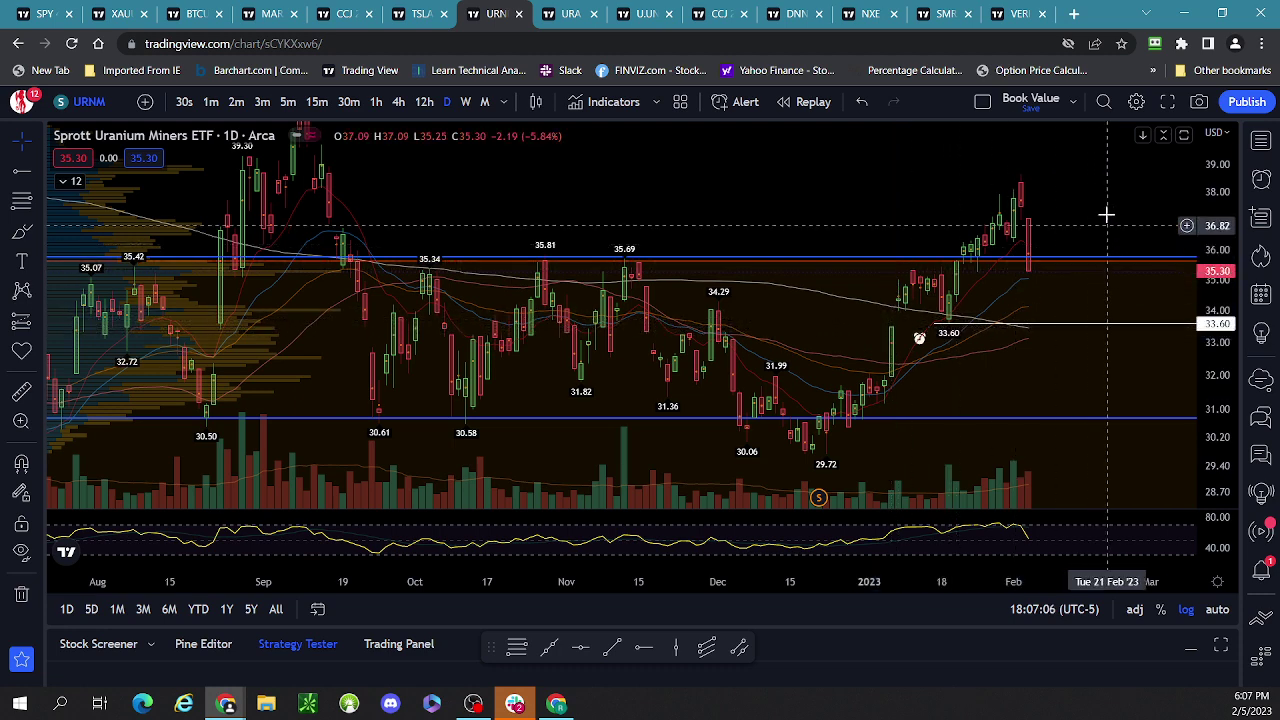
left_click_drag(1096, 215, 1063, 214)
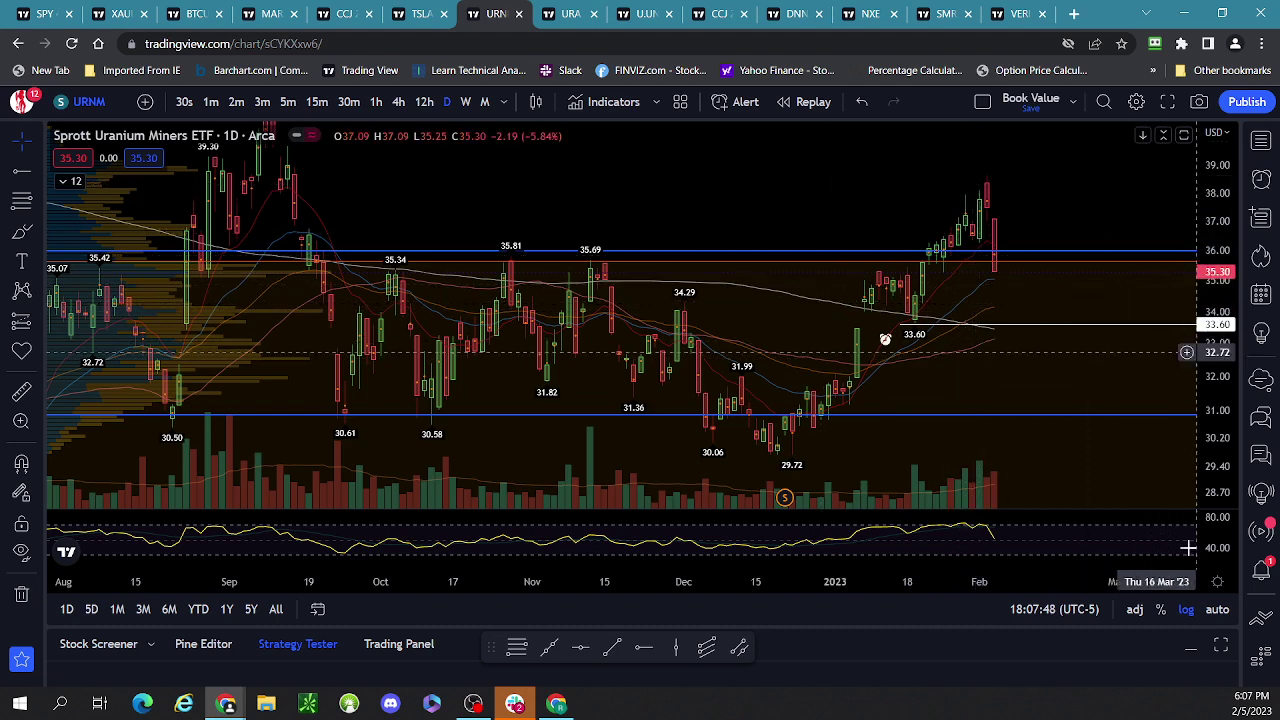
left_click(1222, 617)
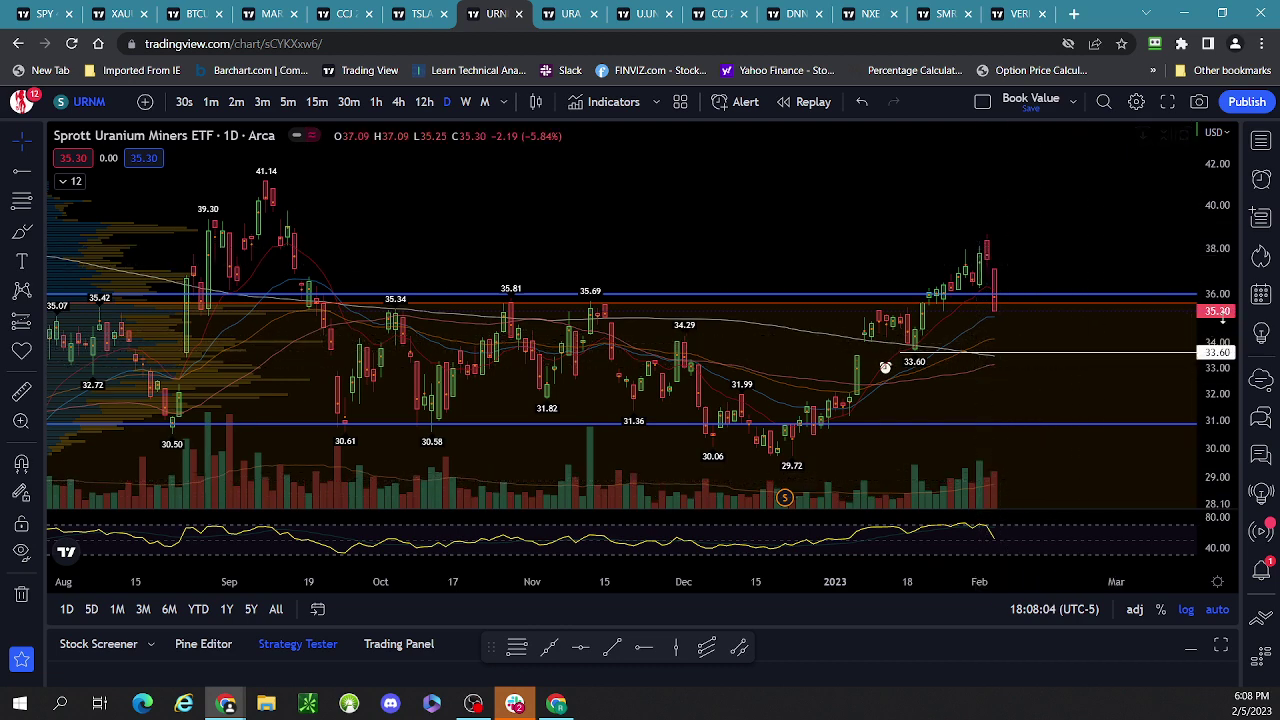
left_click_drag(1214, 363, 1220, 285)
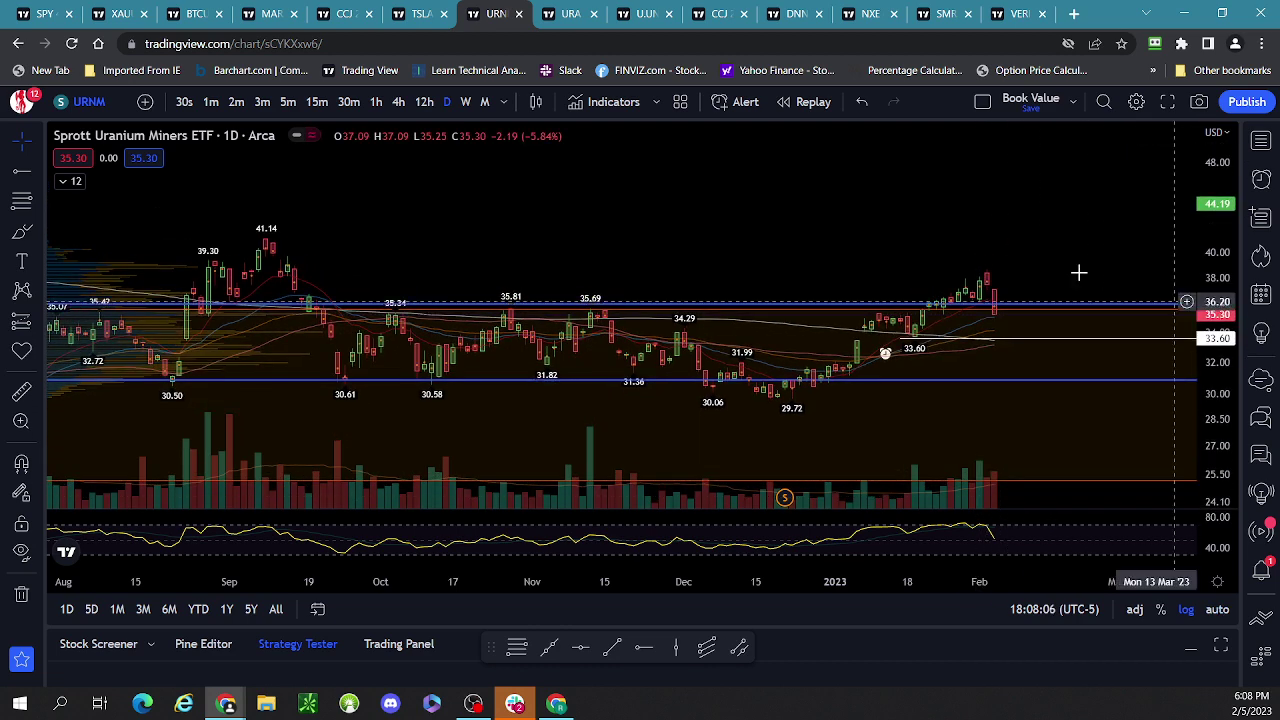
scroll(1048, 254, "down", 4)
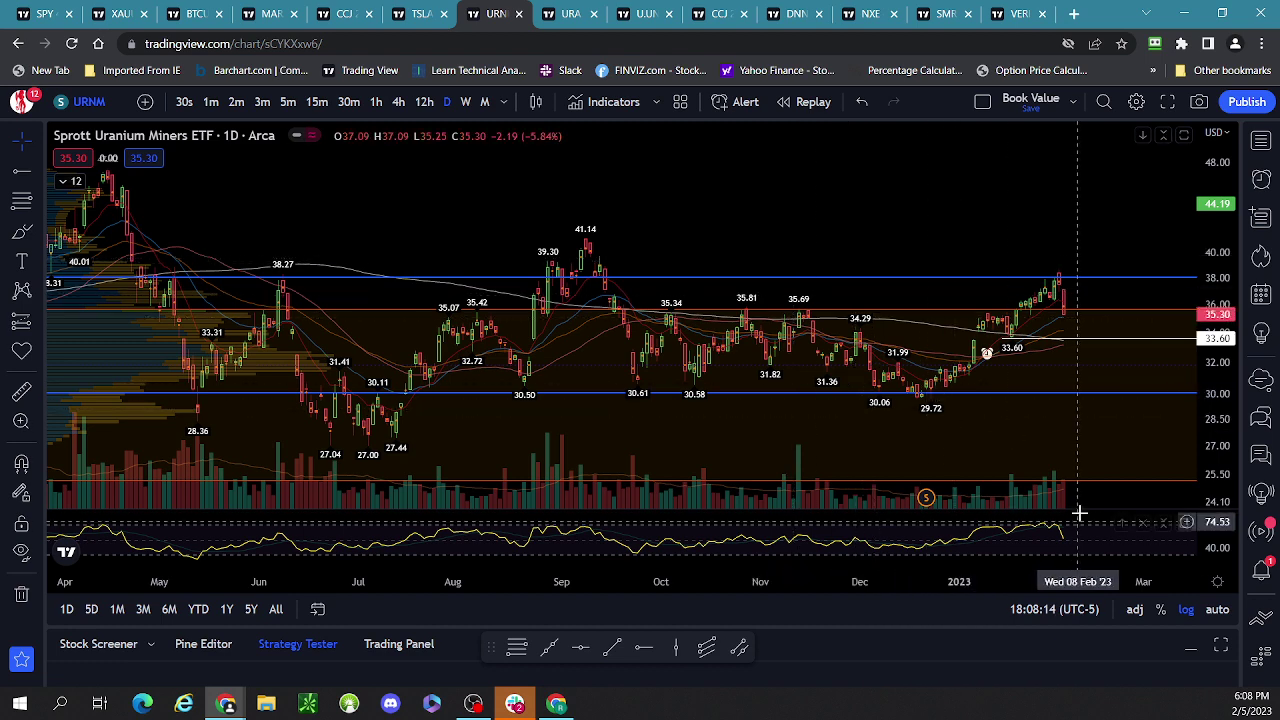
Compare URNM on the weekly and 1-day timeframes, examining price against the orange box and the white 33.60 alert line.
left_click(465, 102)
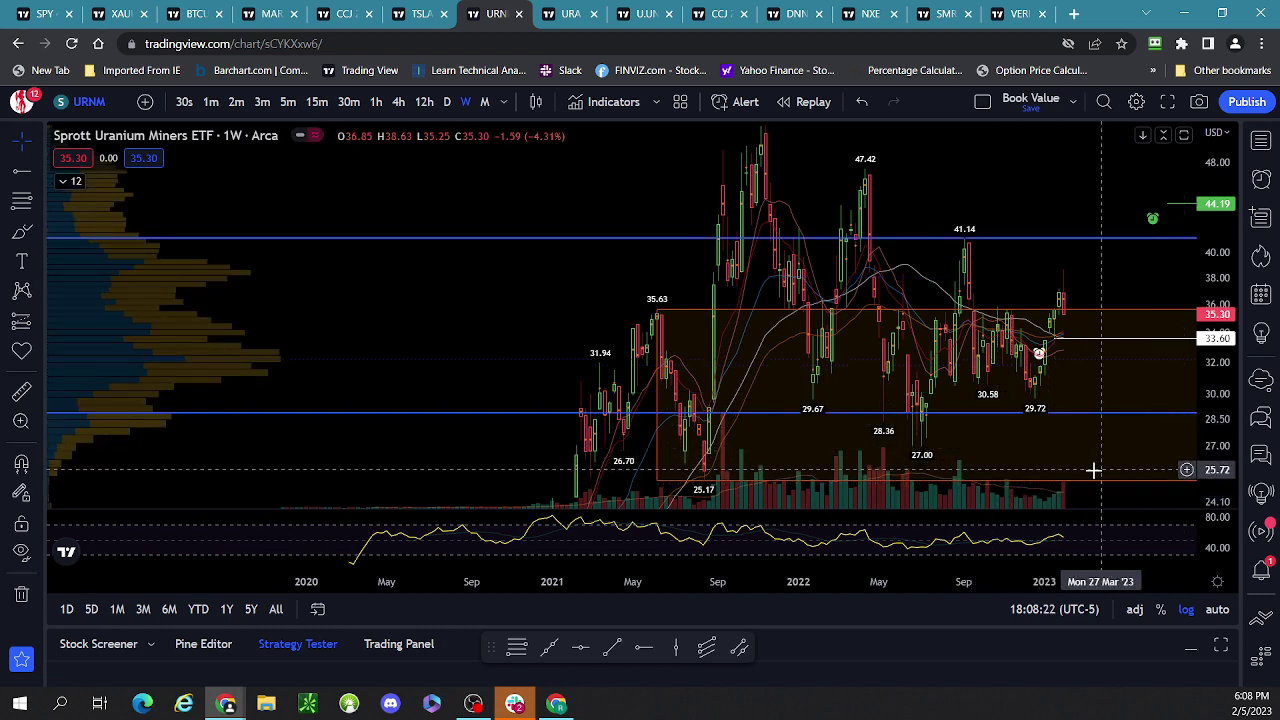
scroll(1109, 434, "up", 3)
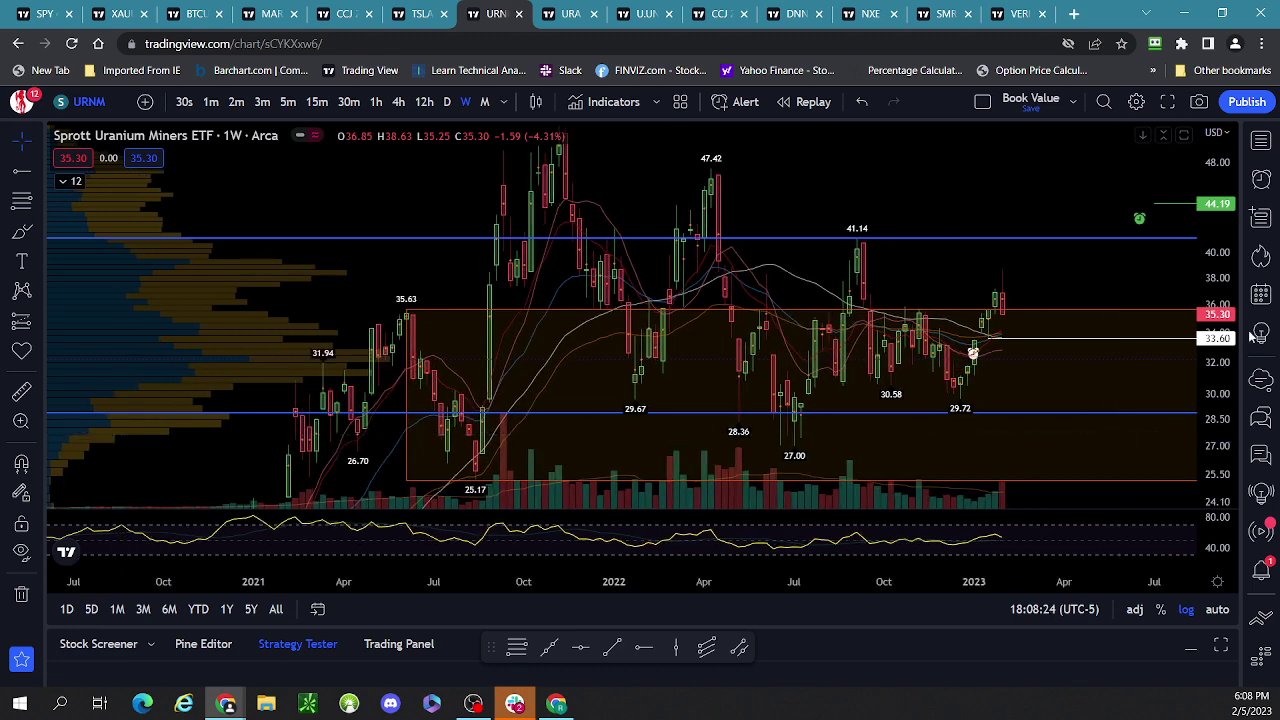
left_click_drag(1222, 355, 1222, 400)
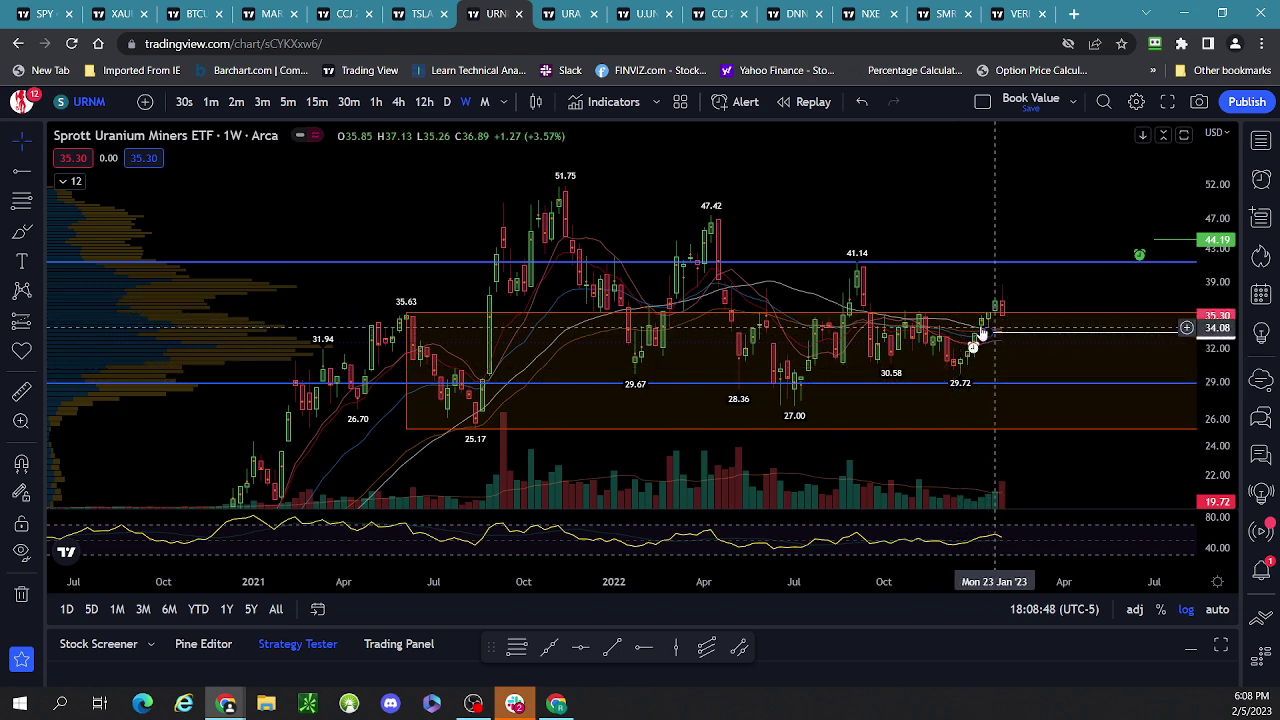
left_click(449, 101)
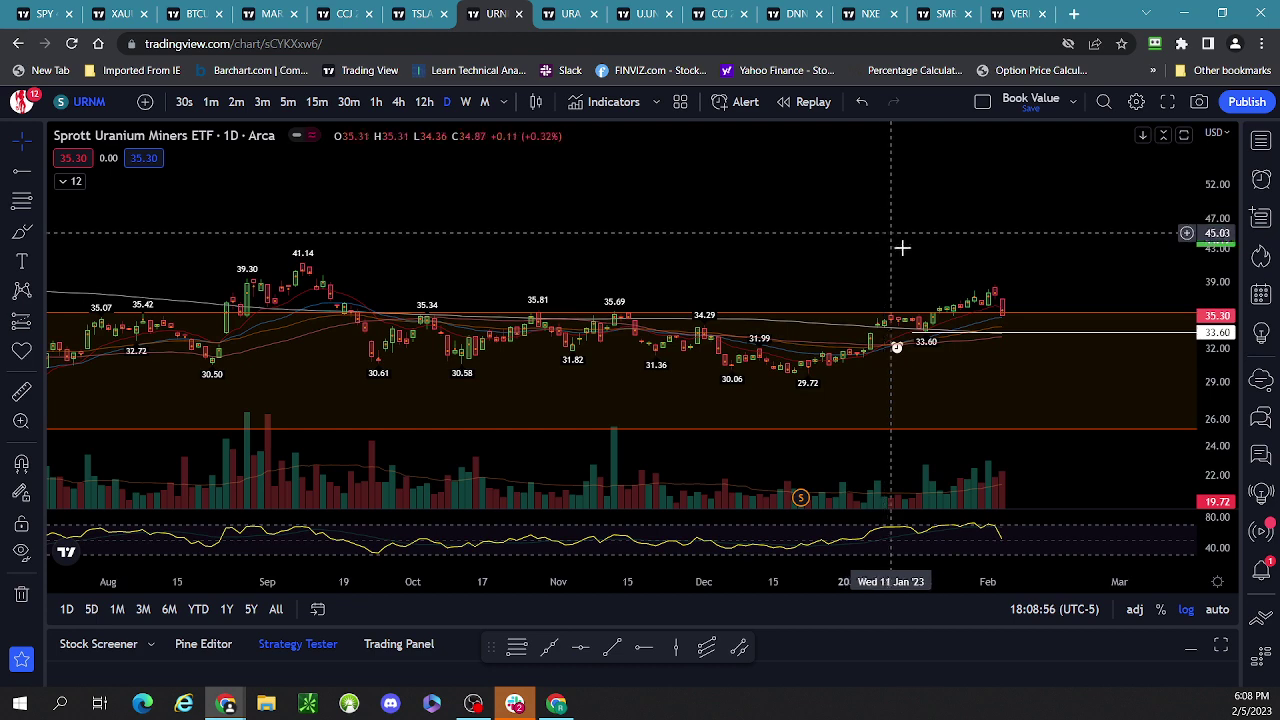
left_click_drag(1219, 402, 1219, 383)
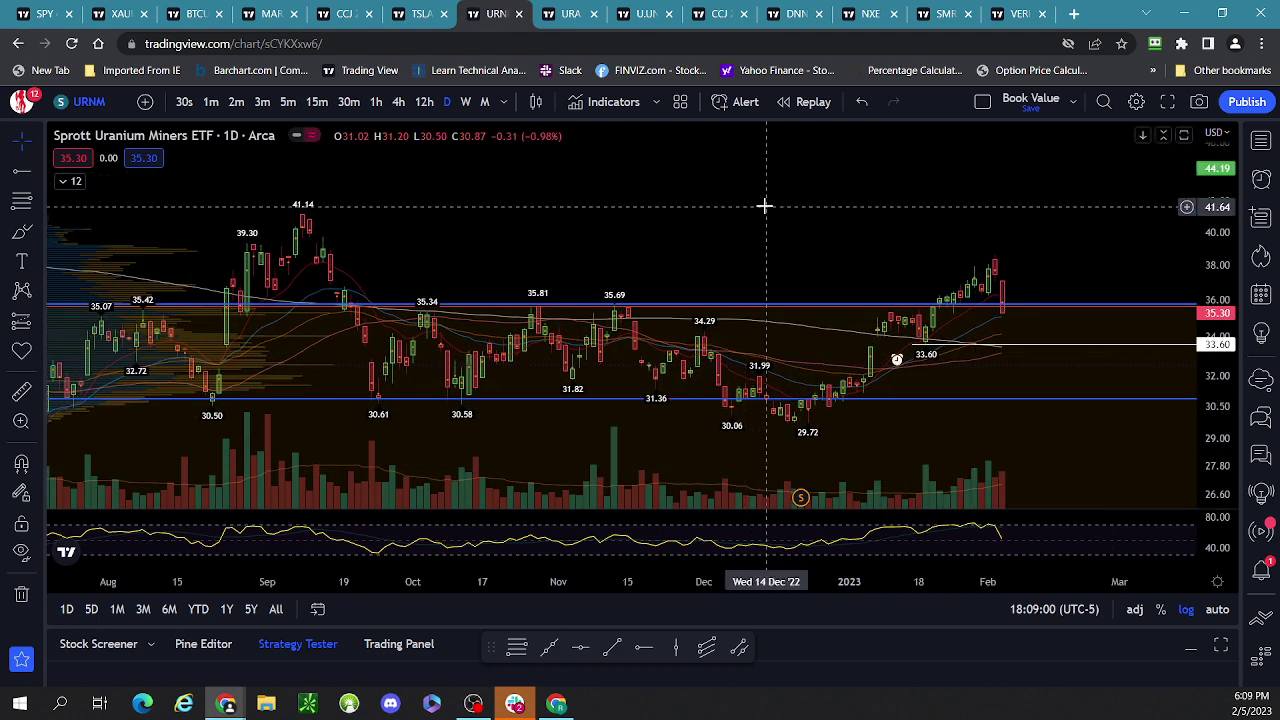
Switch to the Global X Uranium ETF (URA) chart on the 1-day timeframe and examine the price action since June.
left_click(565, 20)
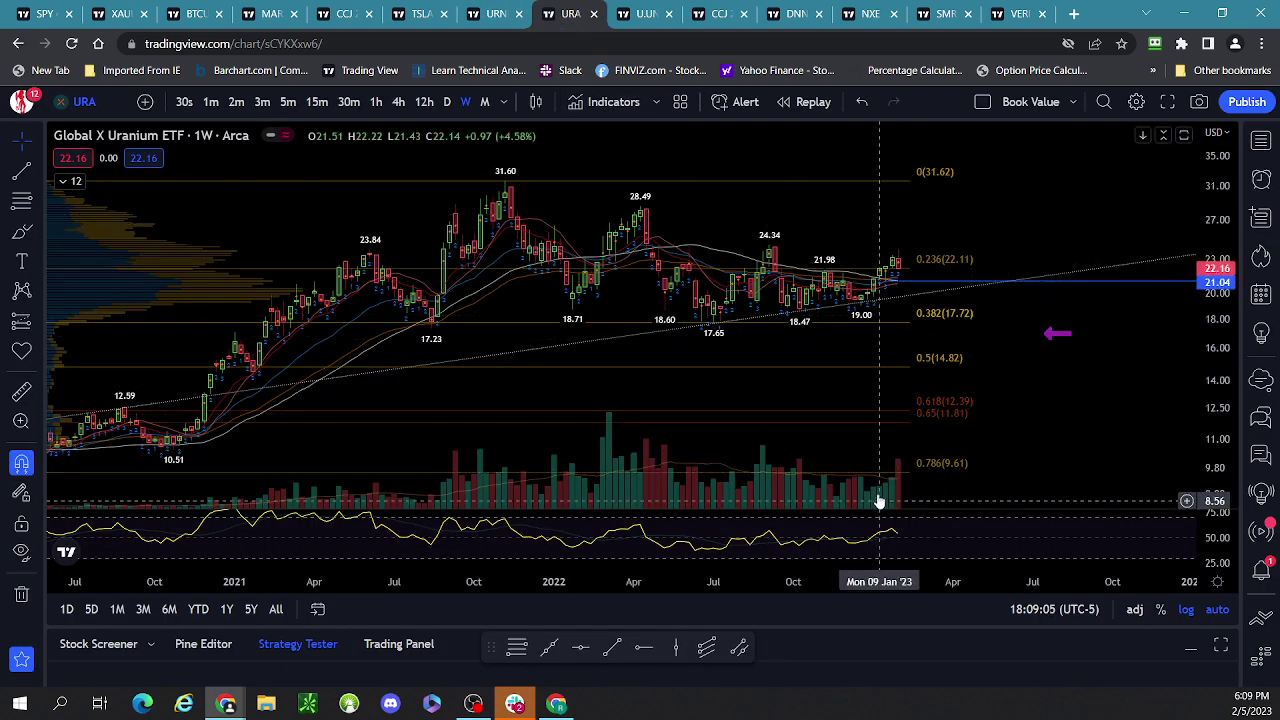
left_click(447, 103)
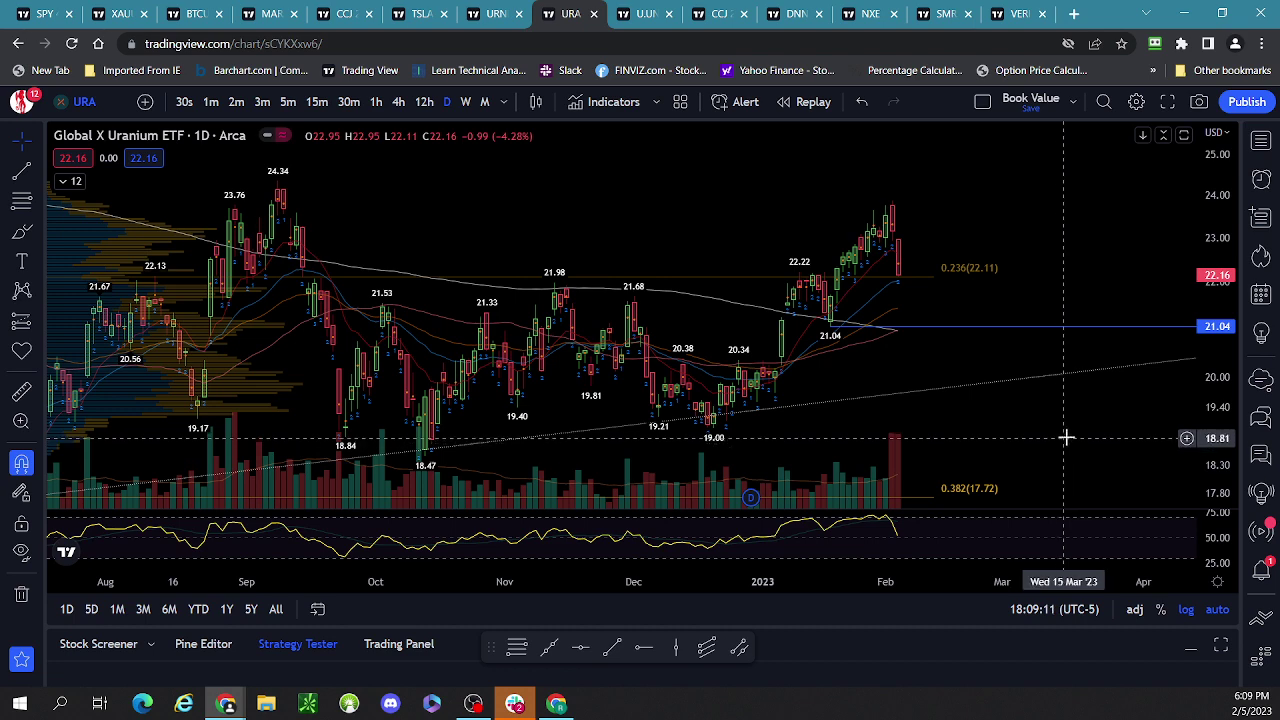
scroll(1046, 446, "down", 2)
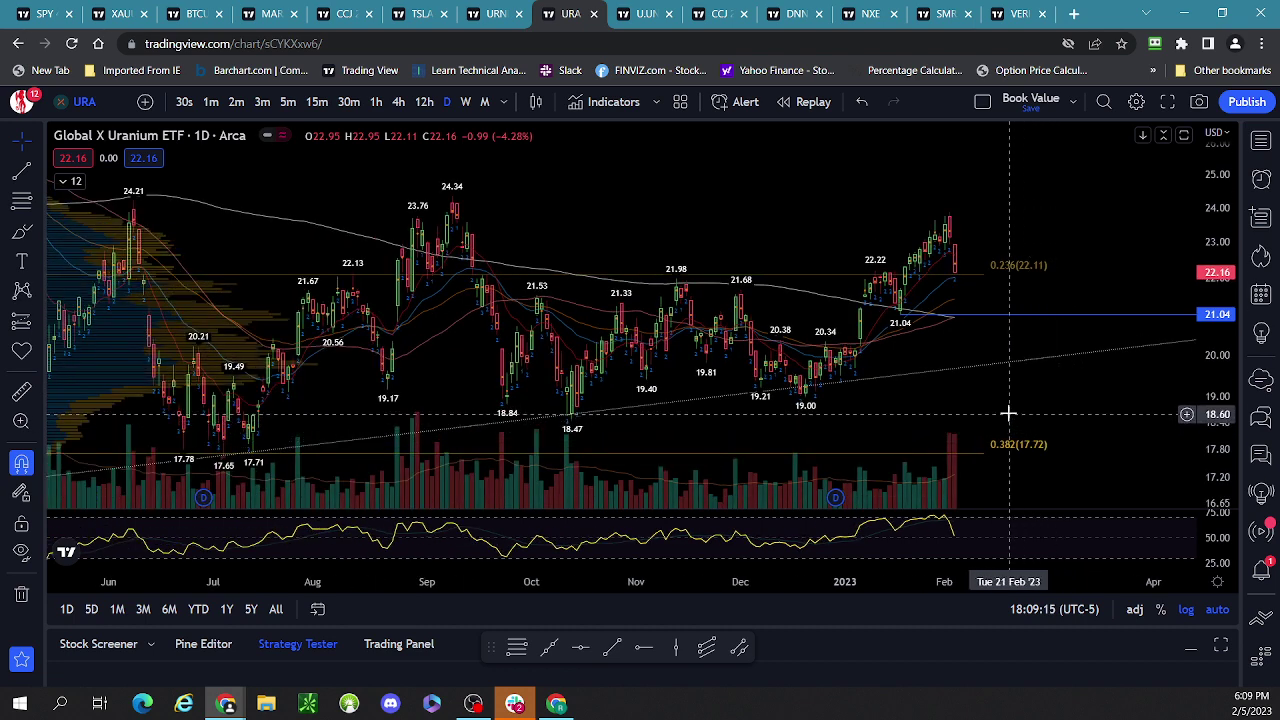
left_click_drag(1017, 414, 1027, 396)
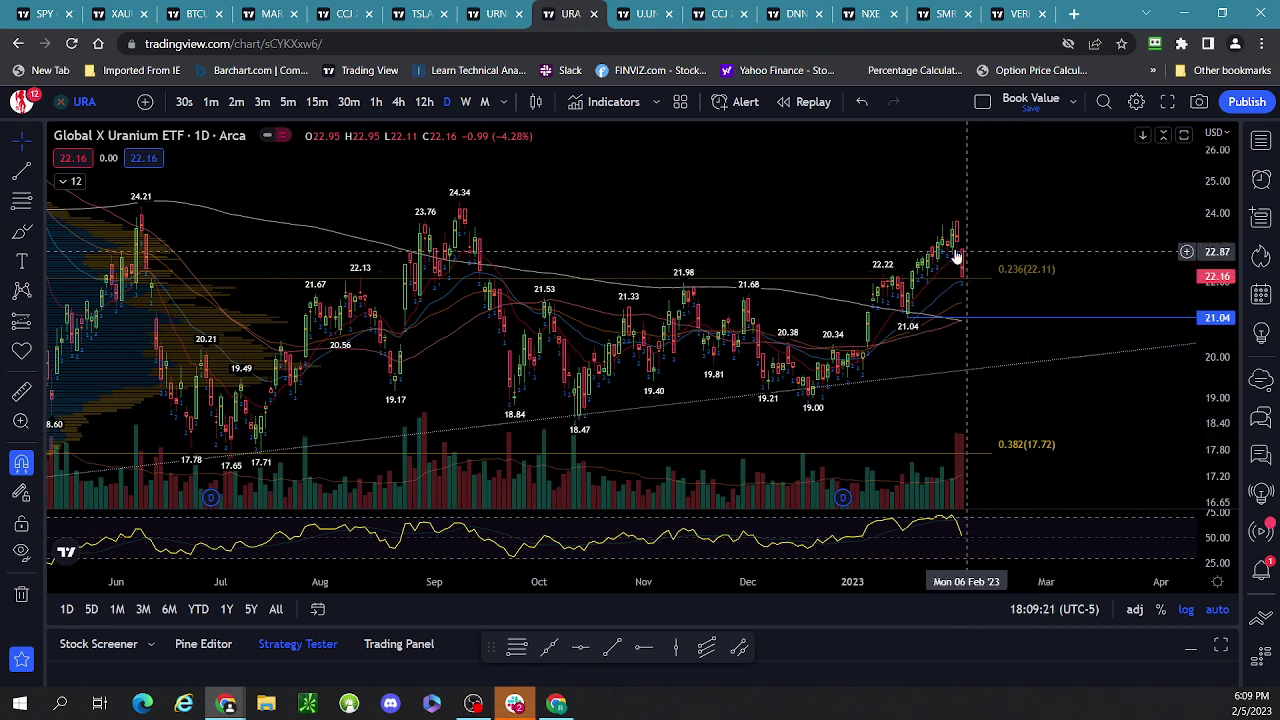
Examine the recent URA daily candles in closer detail against the 0.236 retracement and the blue 21.04 line.
scroll(958, 256, "up", 2)
scroll(958, 256, "up", 2)
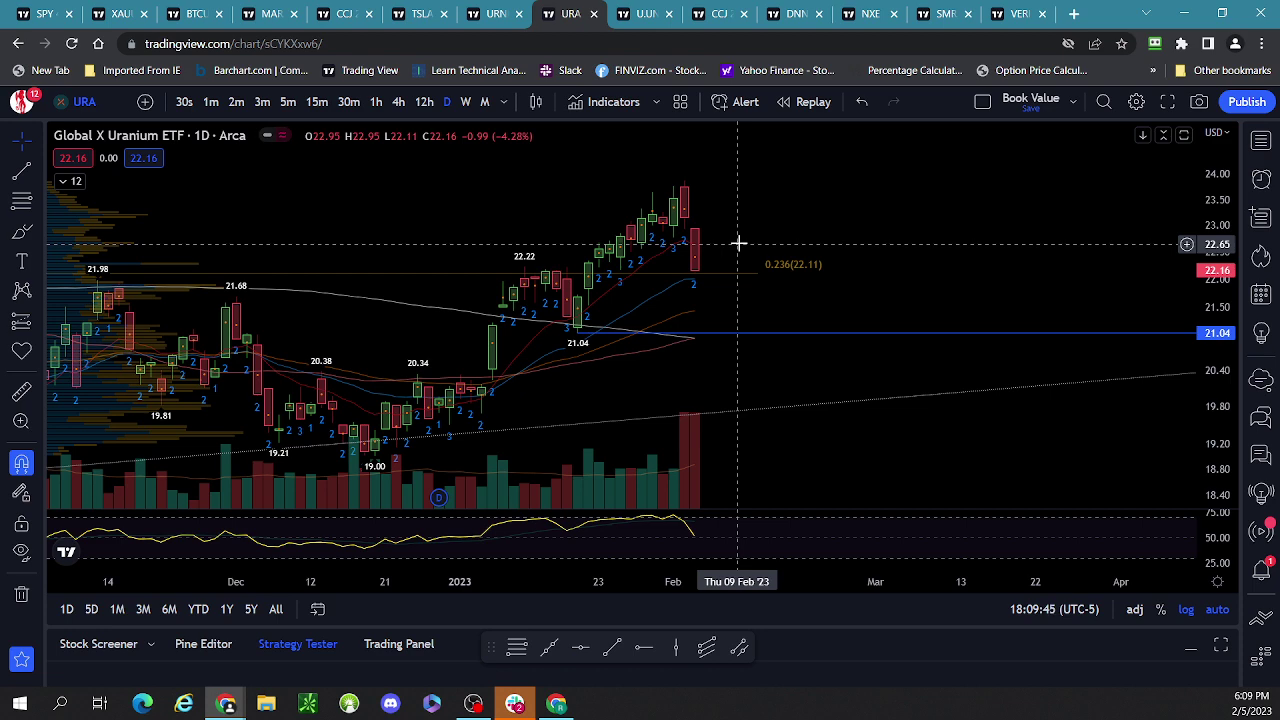
scroll(745, 245, "down", 3)
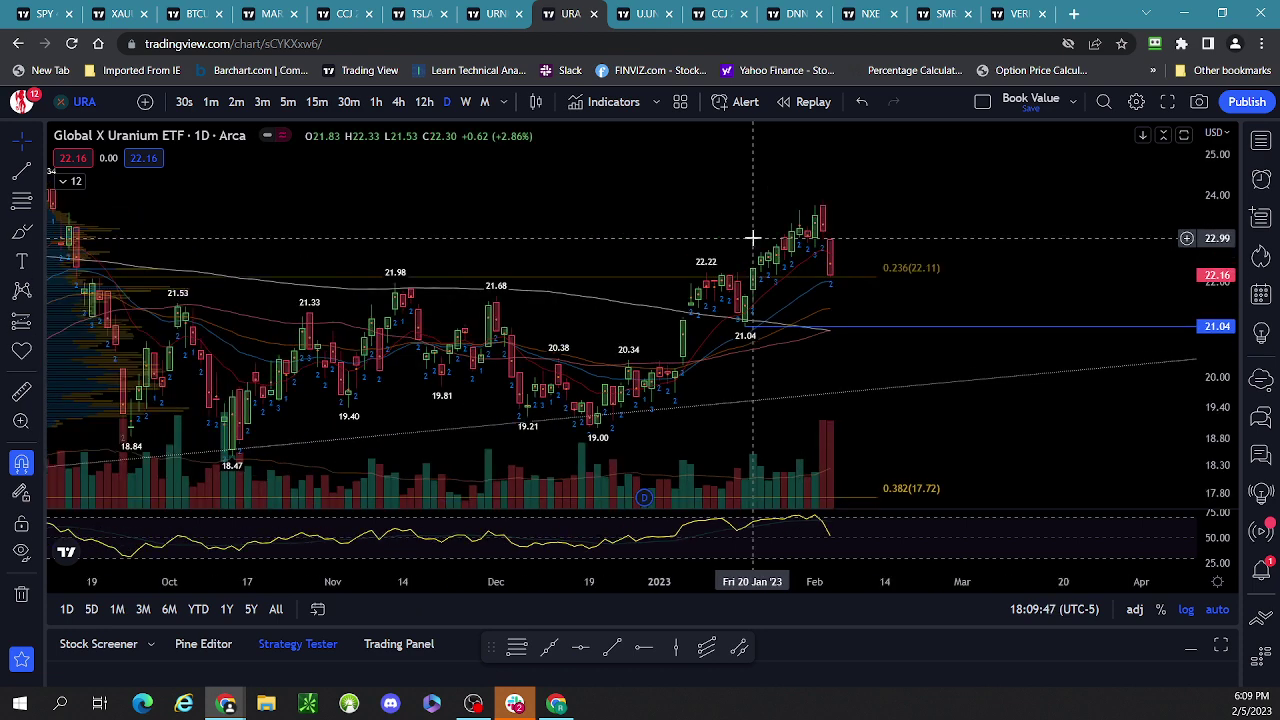
left_click(759, 322)
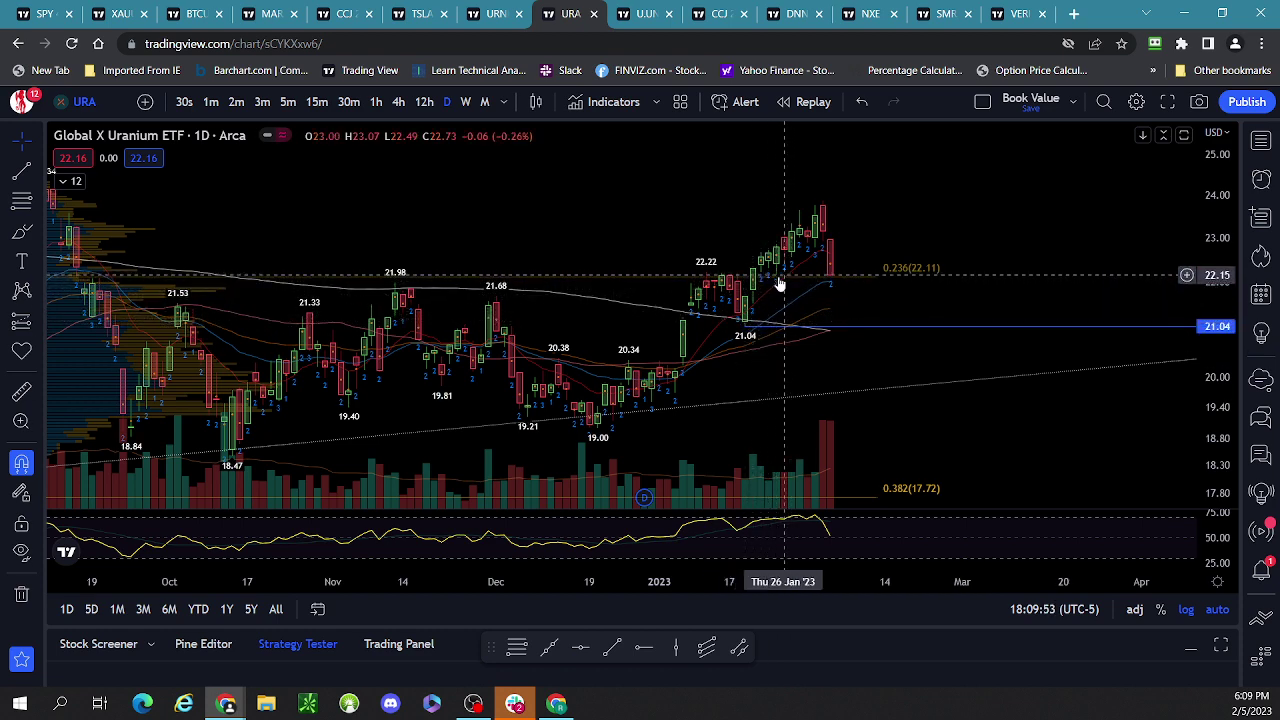
Switch URA to the weekly timeframe and examine its candles against the rising trendline and the Fibonacci levels.
left_click(466, 102)
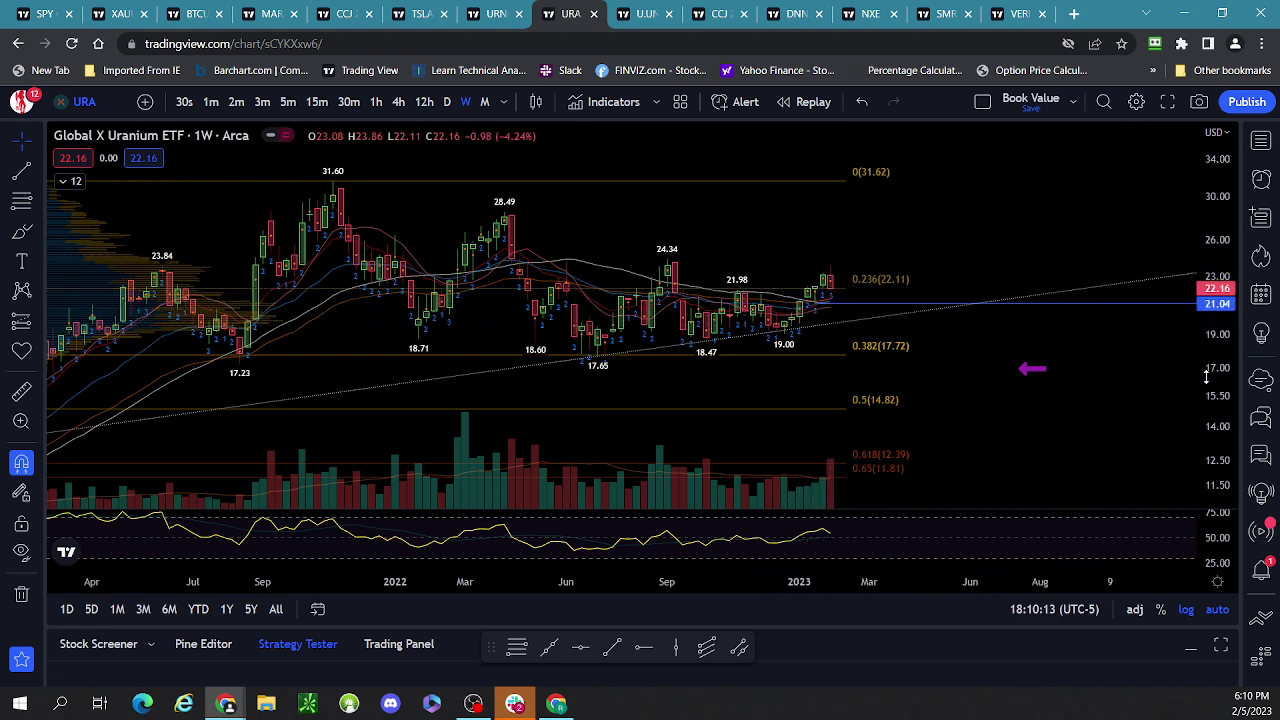
scroll(1215, 375, "up", 5)
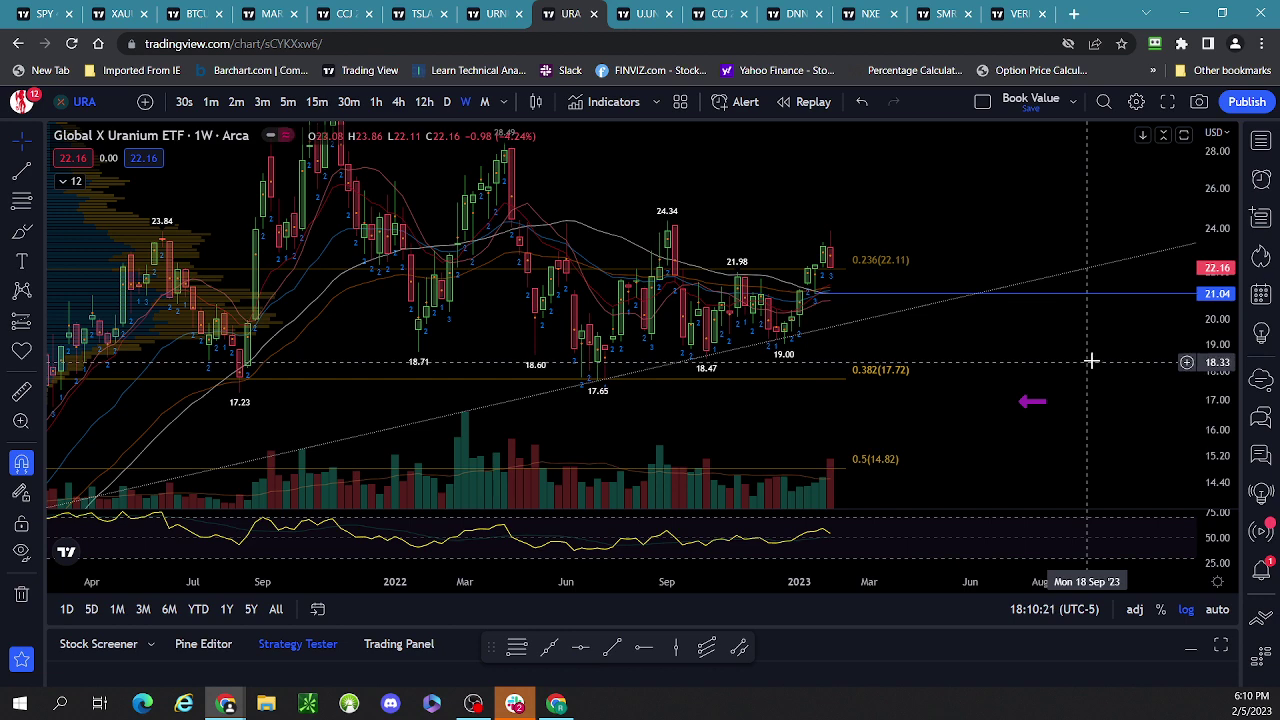
scroll(1115, 350, "up", 3)
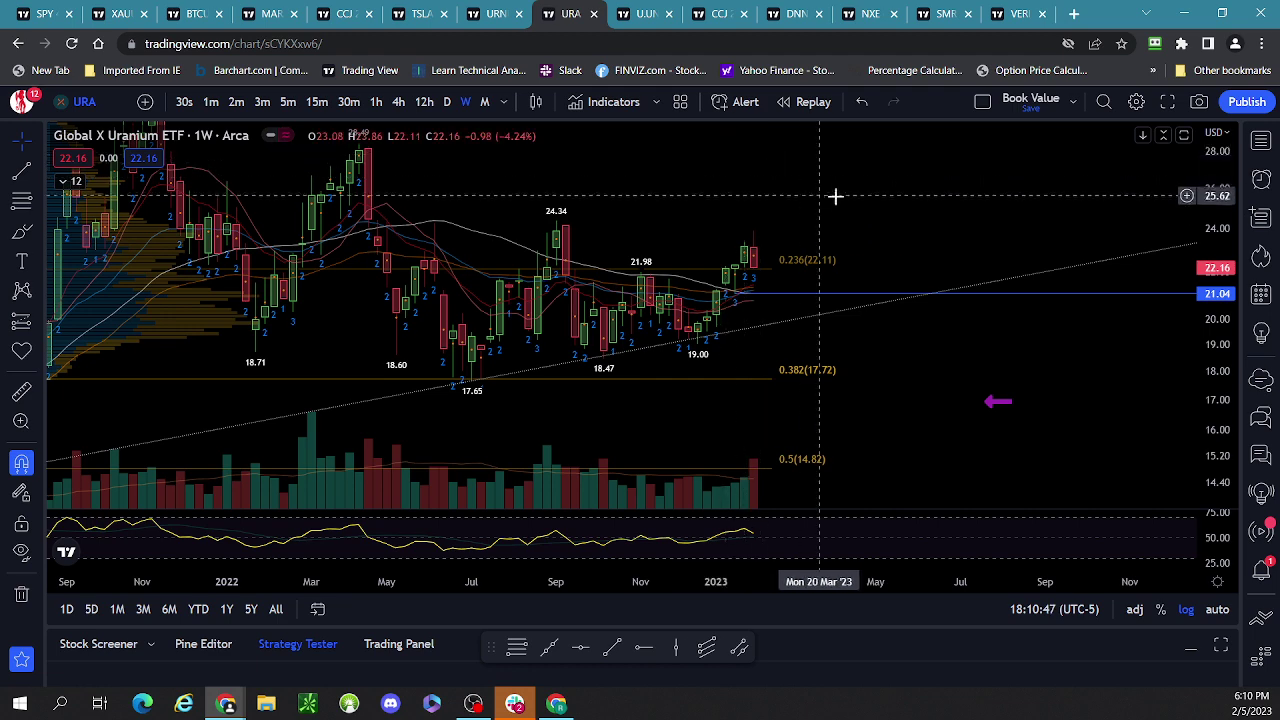
Switch URA back to the 1-day timeframe and examine the price action from October through early February.
left_click(447, 104)
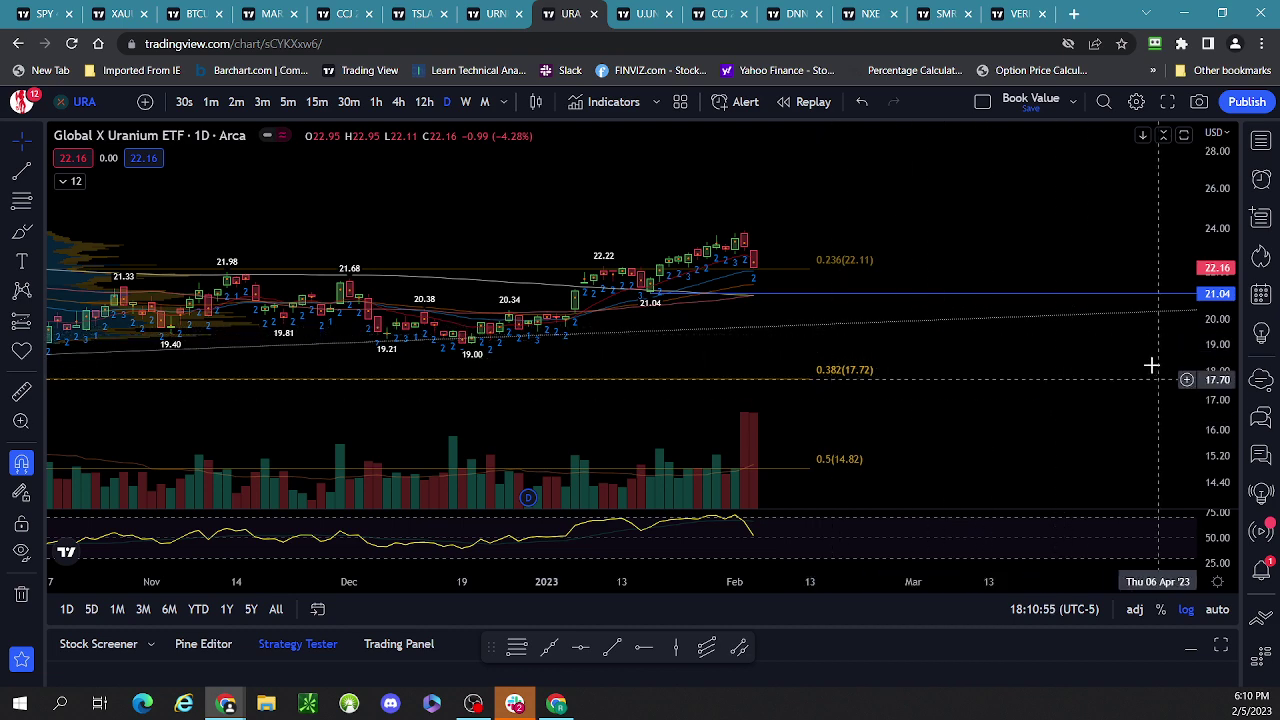
scroll(1148, 365, "down", 2)
left_click_drag(871, 337, 777, 331)
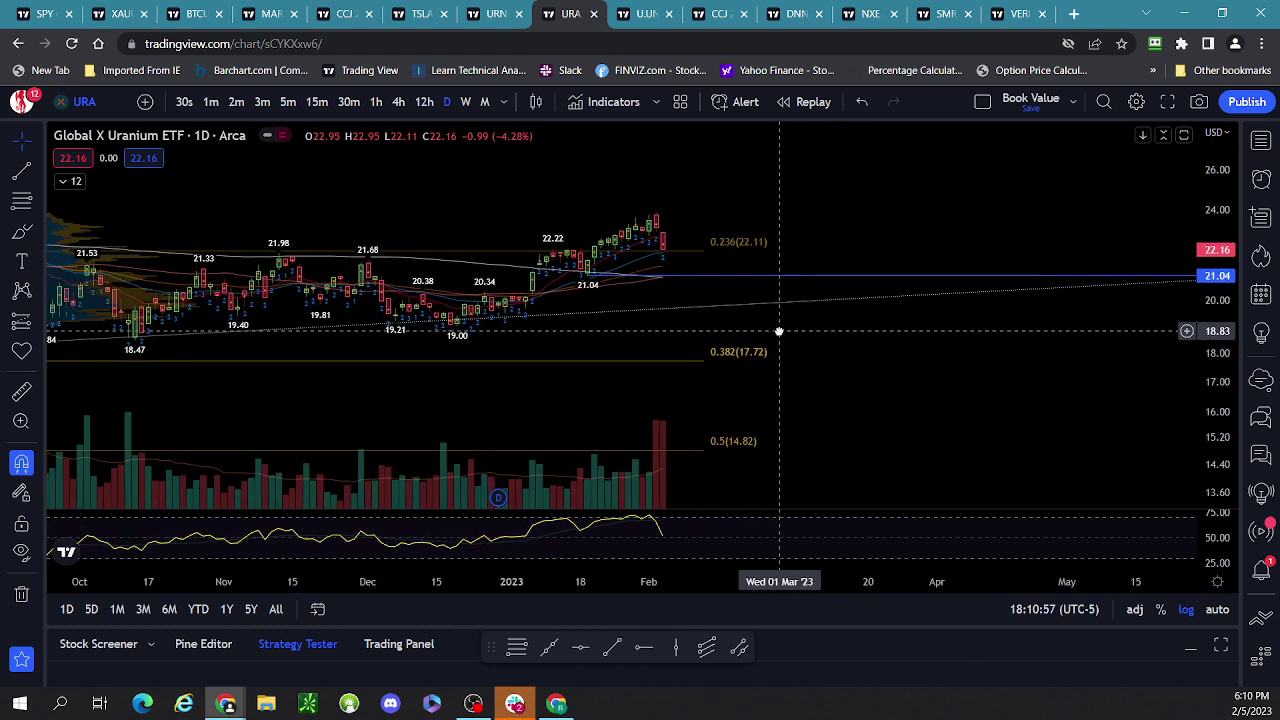
Place a purple left-pointing arrow on the URA chart and position it beside the early January candle near 20 on the 1-day timeframe.
left_click(465, 101)
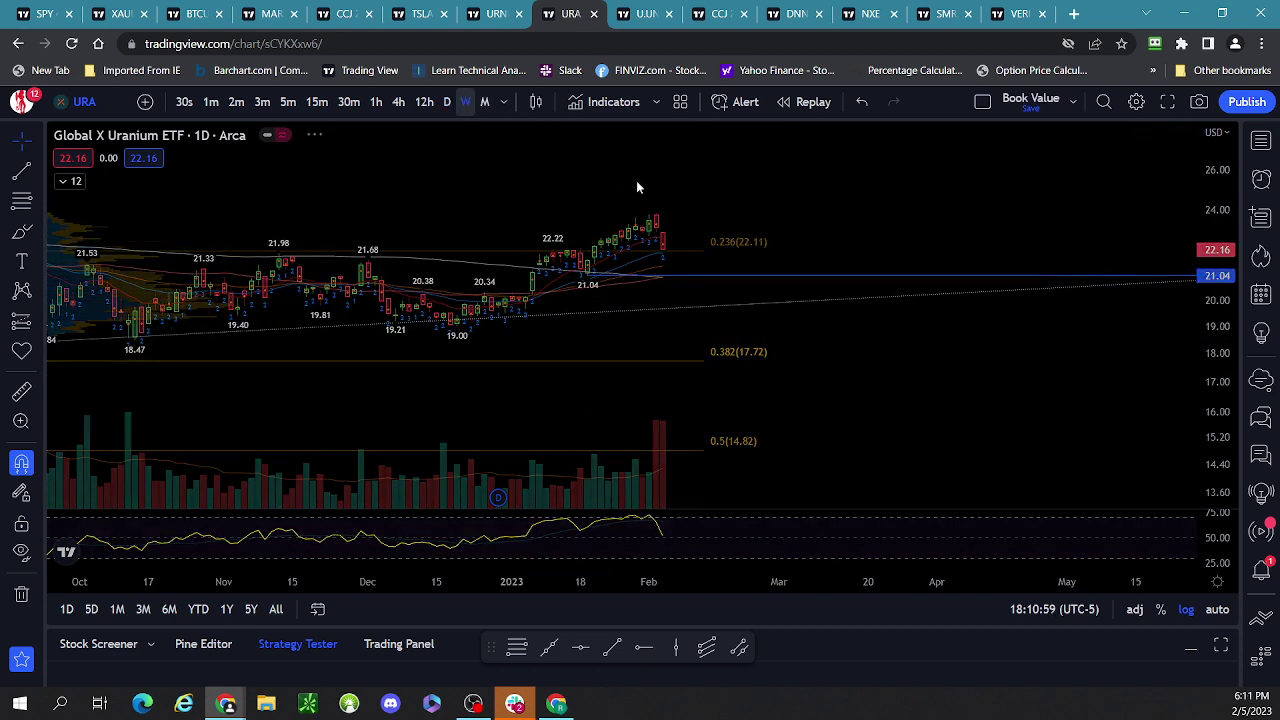
left_click(842, 384)
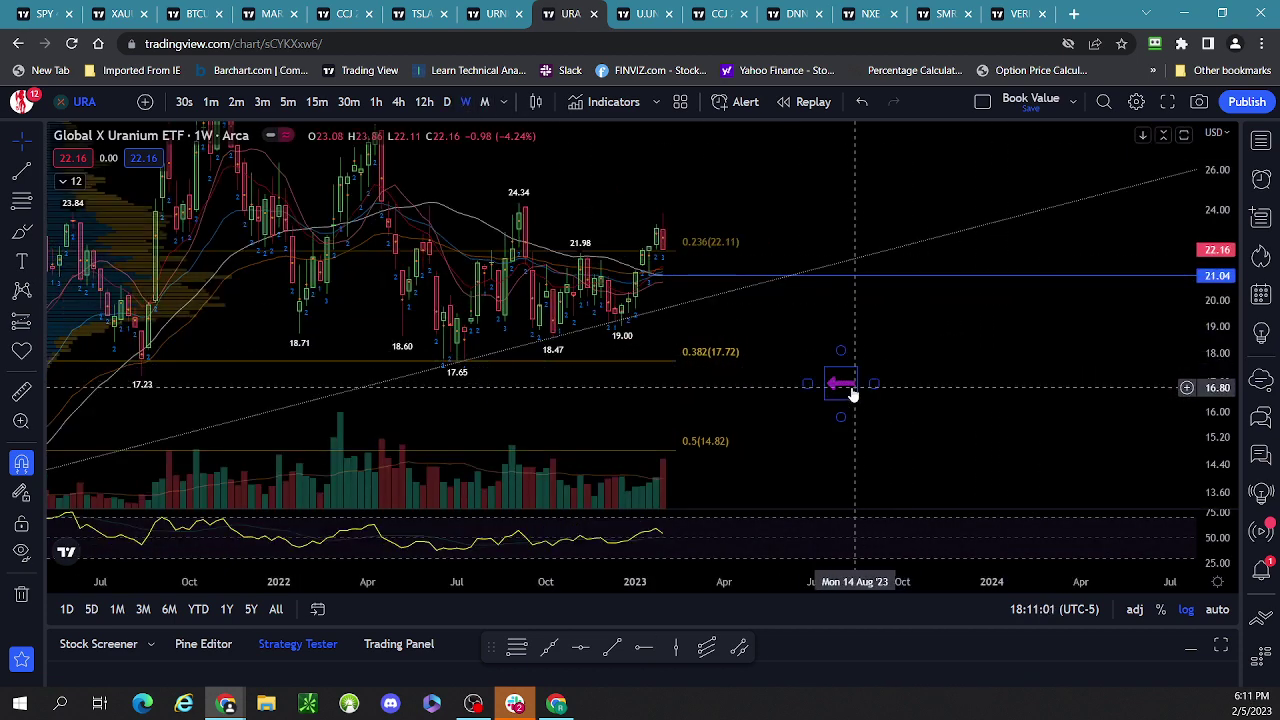
left_click_drag(845, 388, 660, 292)
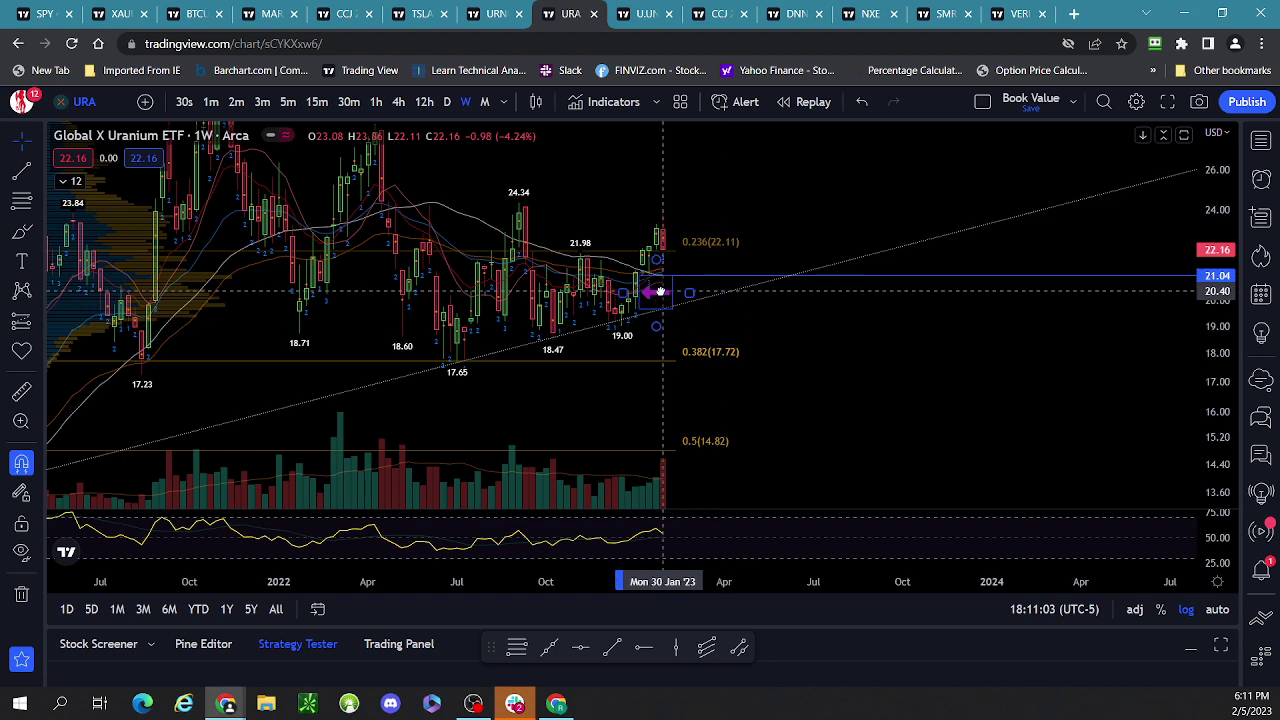
left_click(445, 106)
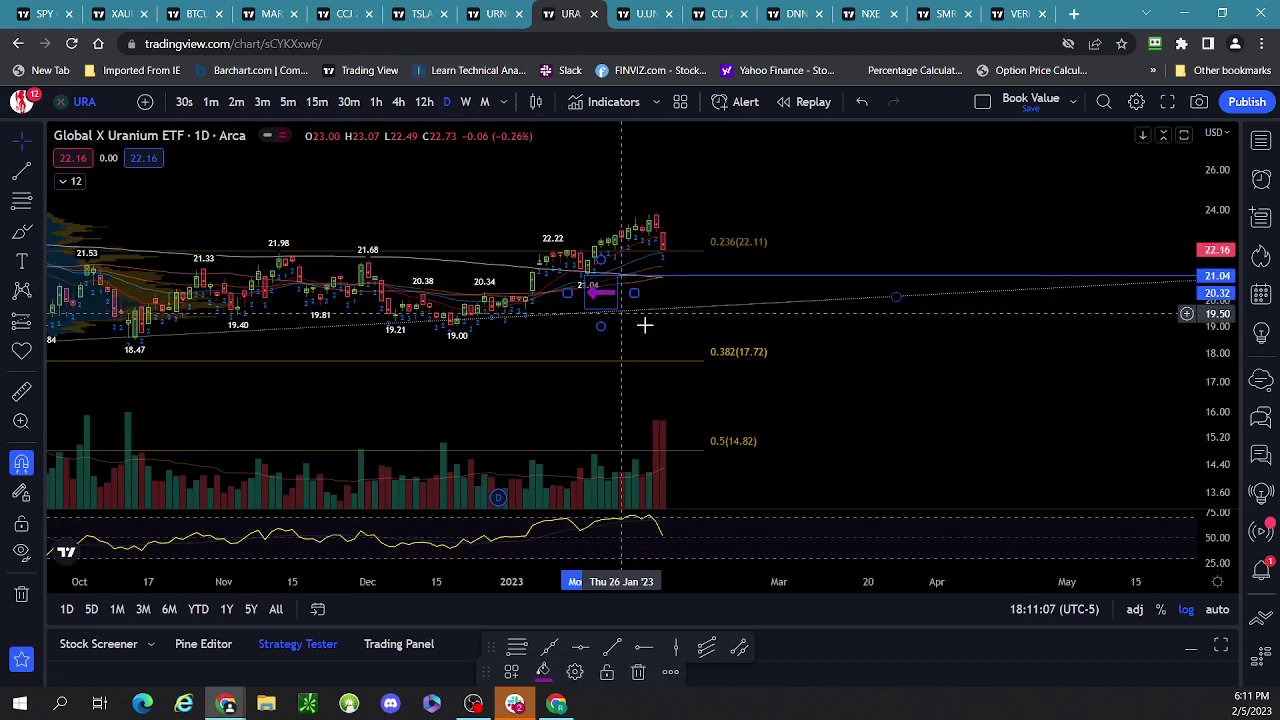
left_click_drag(600, 293, 545, 297)
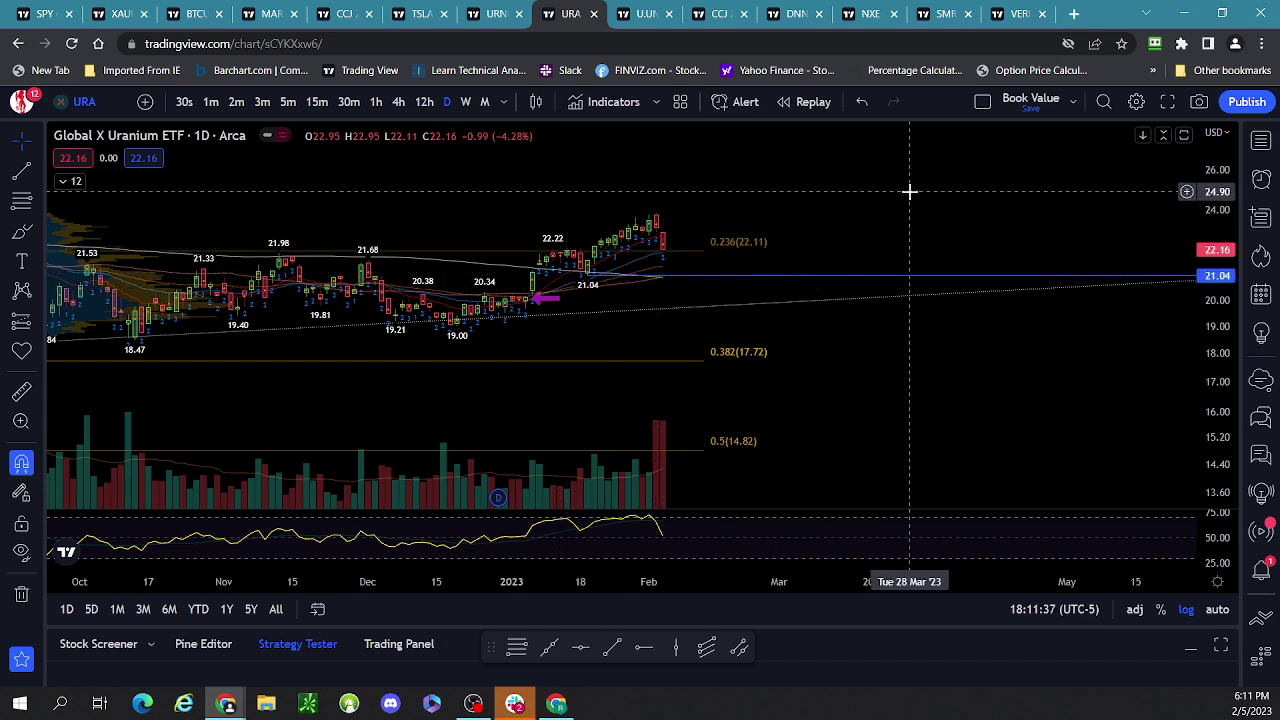
Examine the URA daily candles since July and compare them with the weekly Cameco (CCJ) chart, returning to URA.
scroll(909, 191, "down", 3)
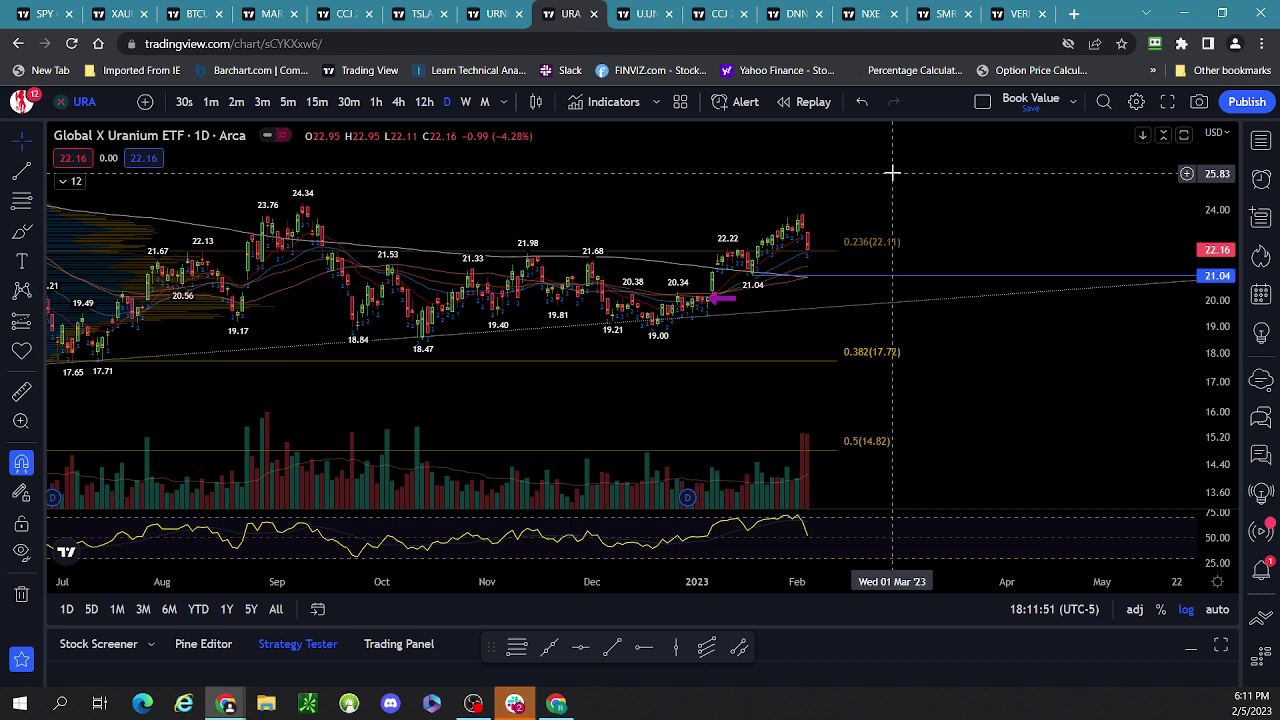
left_click(724, 18)
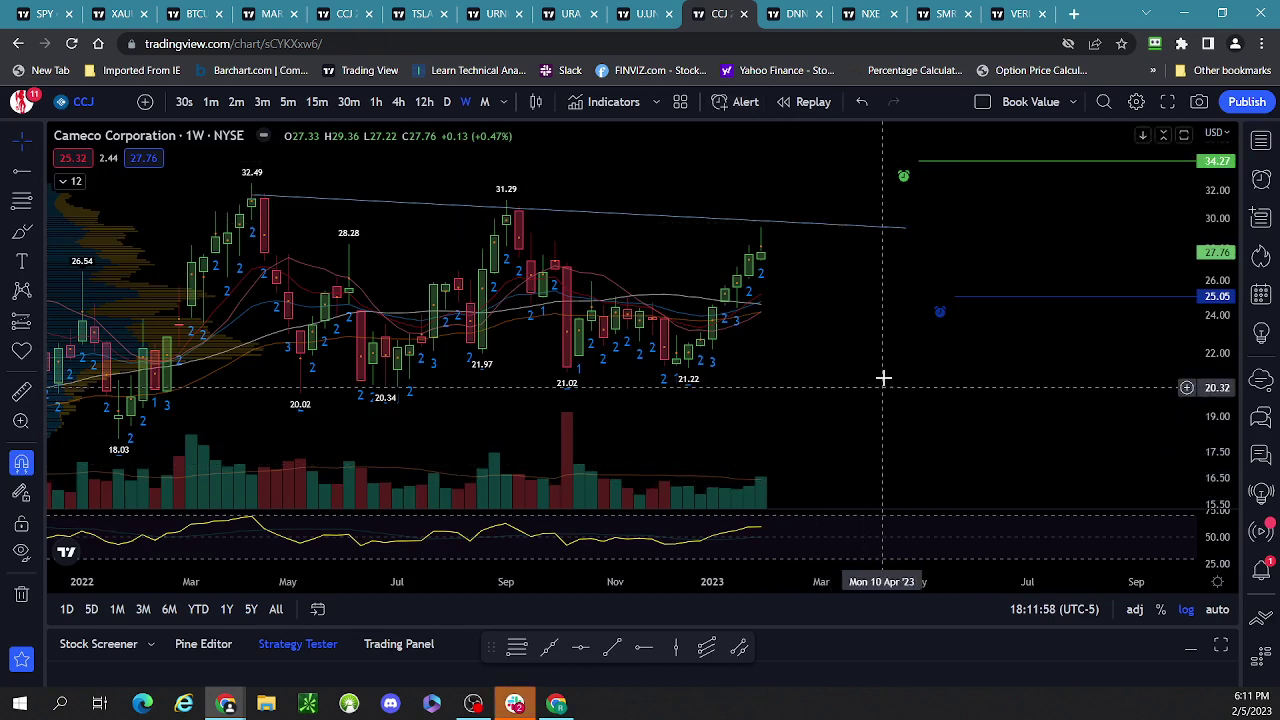
left_click(568, 20)
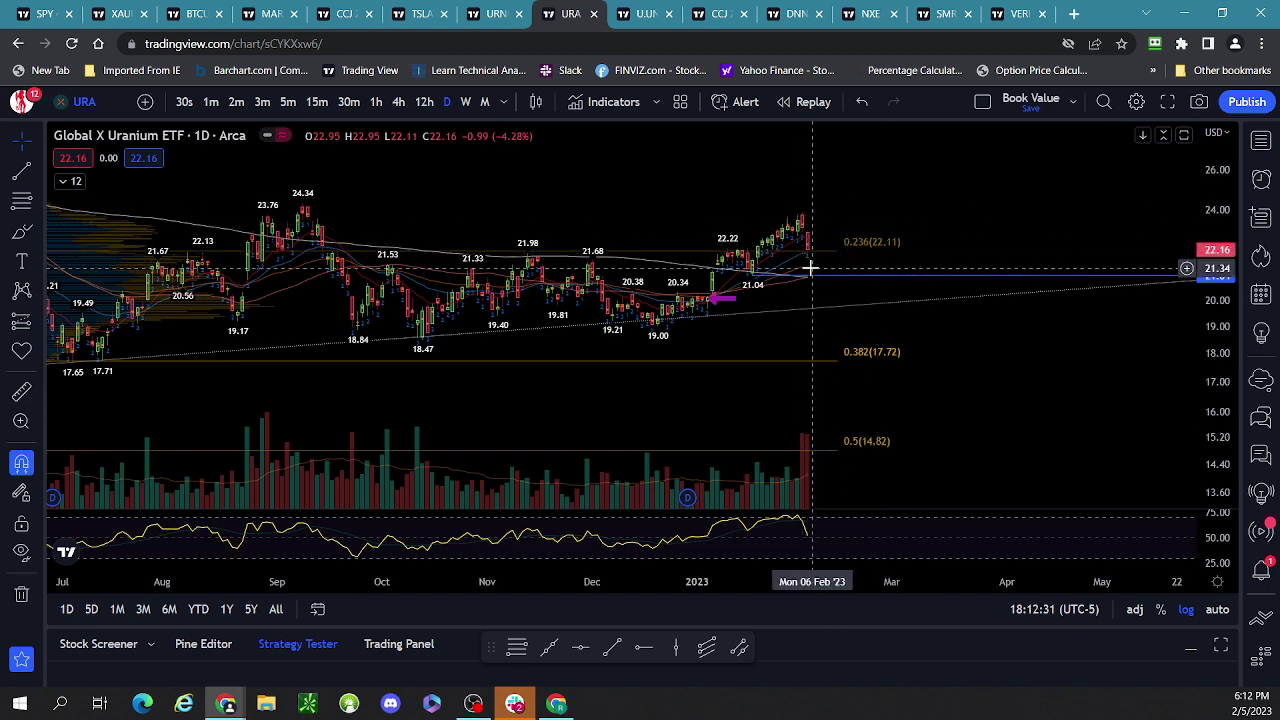
Measure URA's decline from the recent high to the latest daily candle, and clear the measurement.
left_click(18, 396)
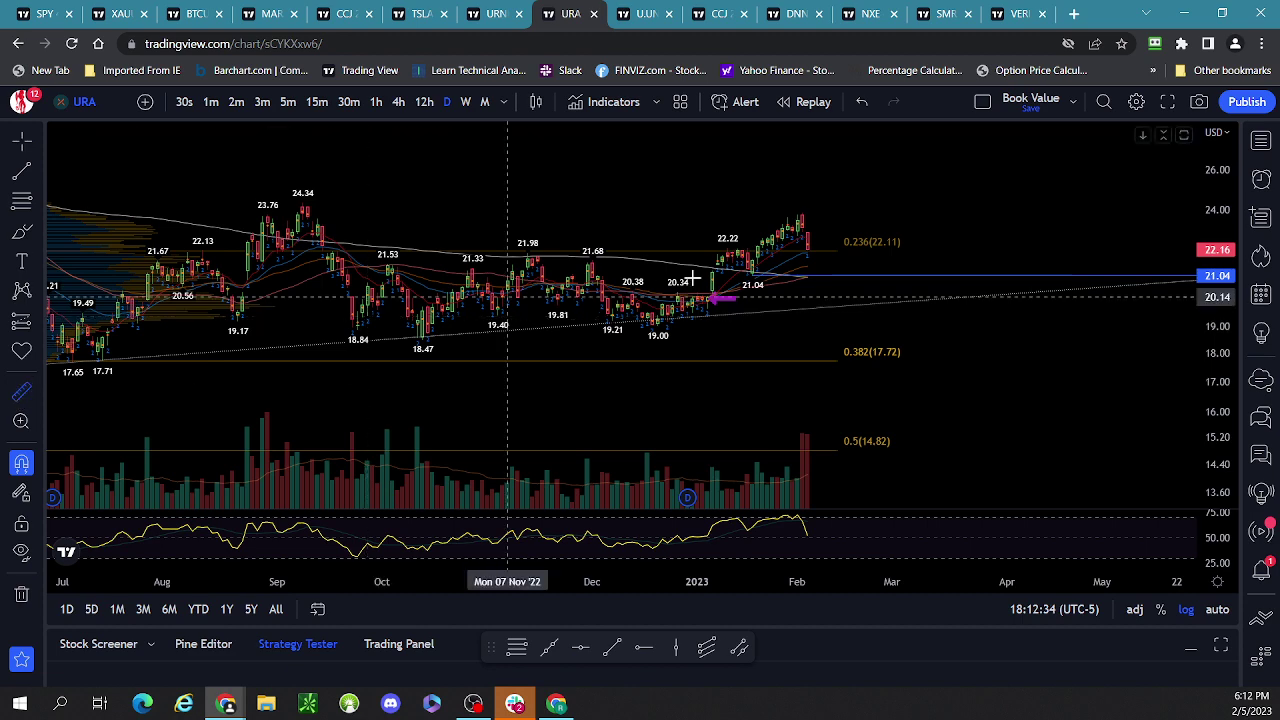
left_click(802, 201)
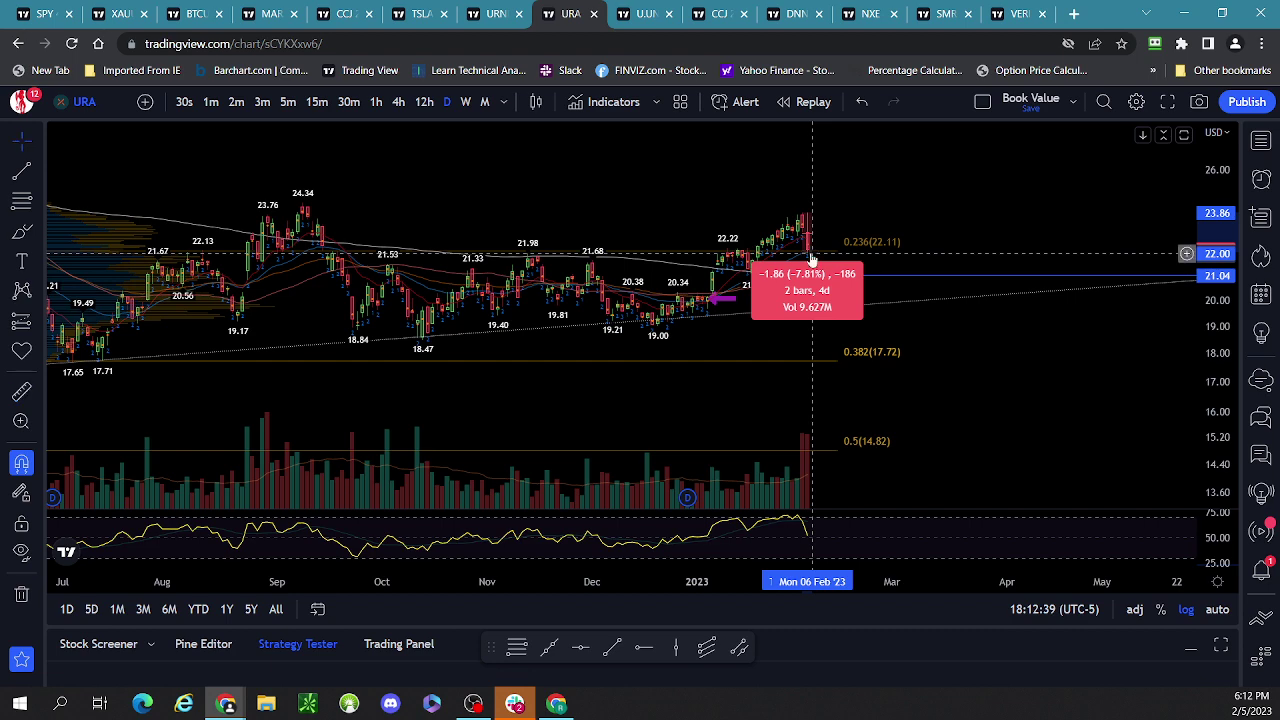
left_click(975, 240)
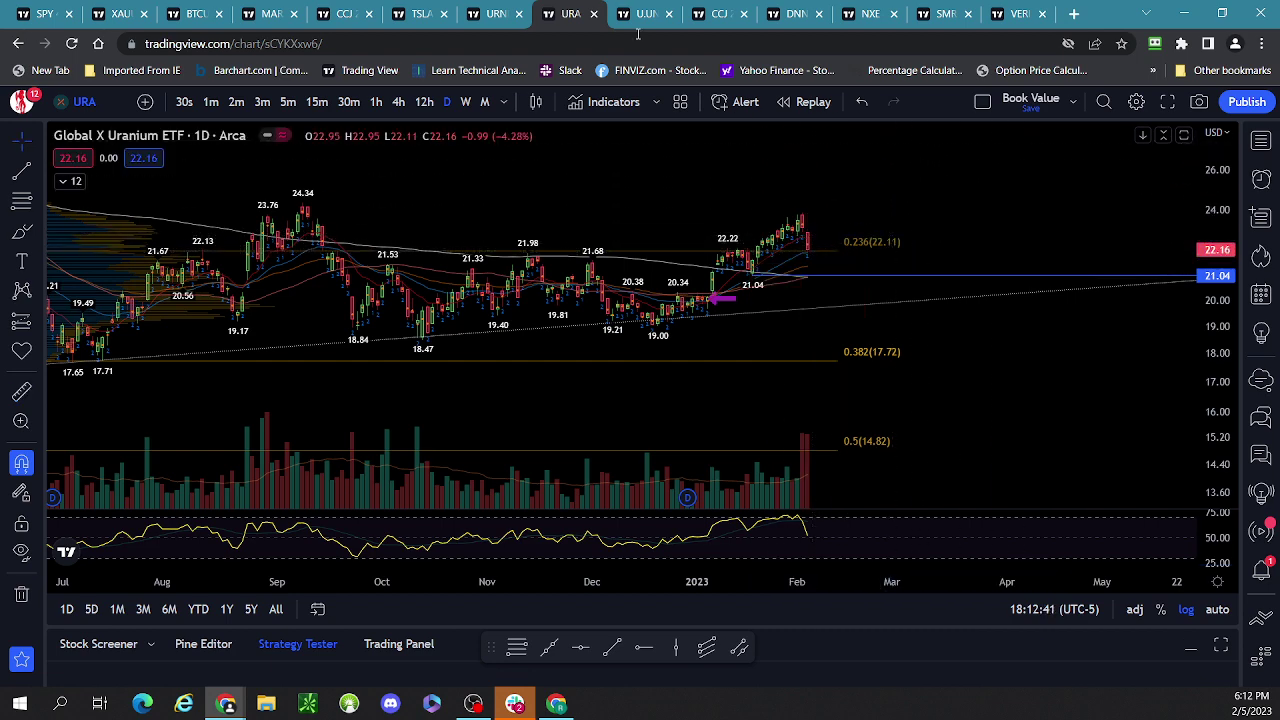
Switch to the weekly Sprott Physical Uranium Trust (U.UN) chart and examine its candles against the 0.236 retracement and the blue 15.66 line.
left_click(637, 16)
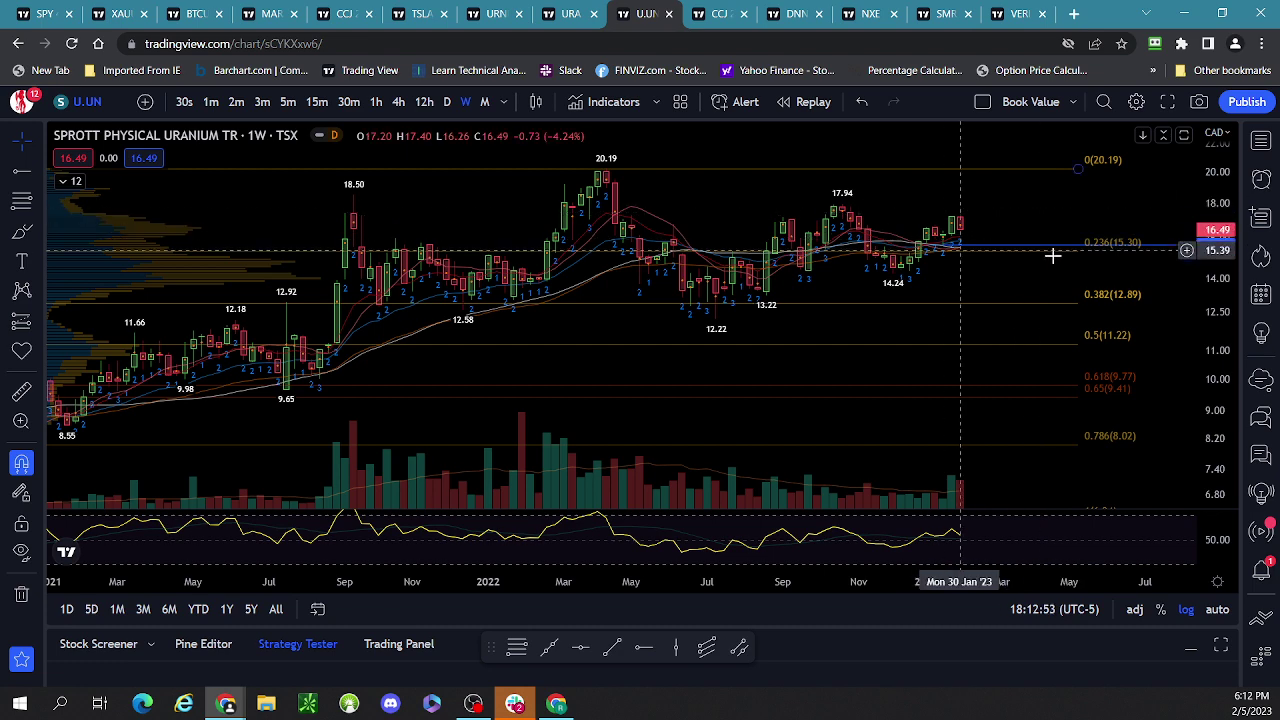
left_click_drag(1224, 327, 1225, 329)
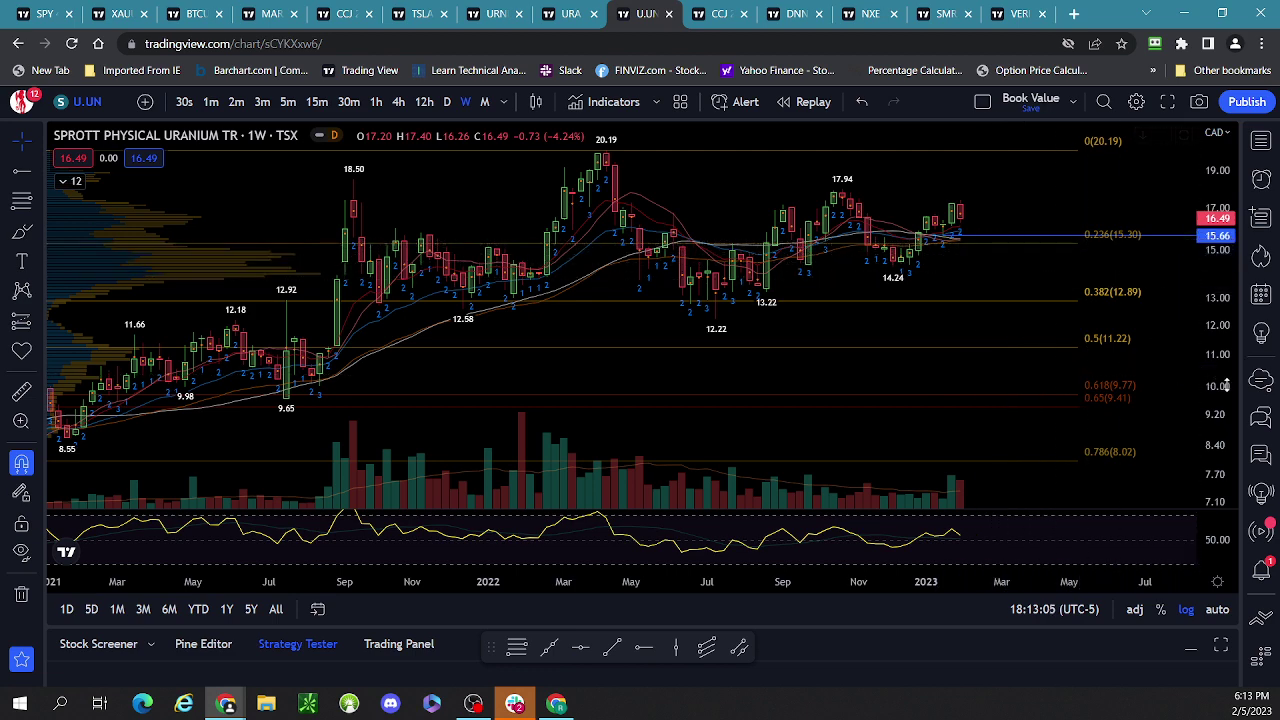
scroll(1226, 385, "up", 1)
left_click_drag(1060, 245, 907, 340)
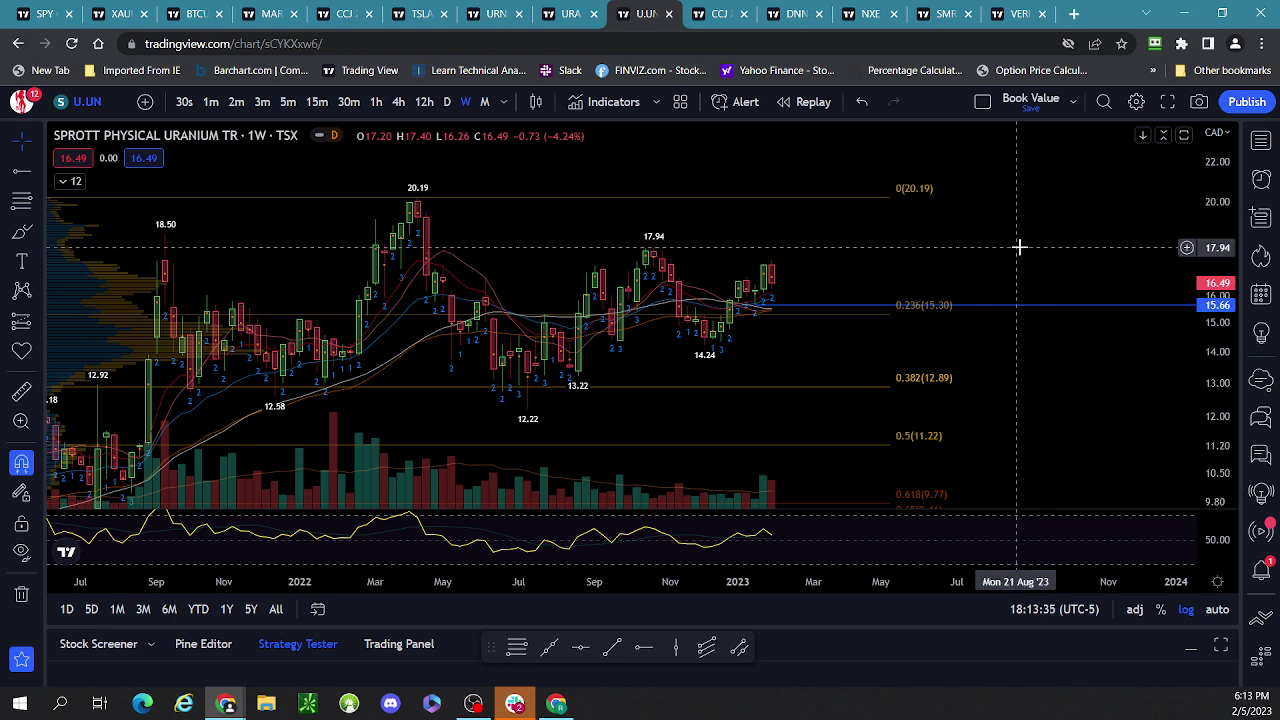
scroll(1019, 247, "down", 3)
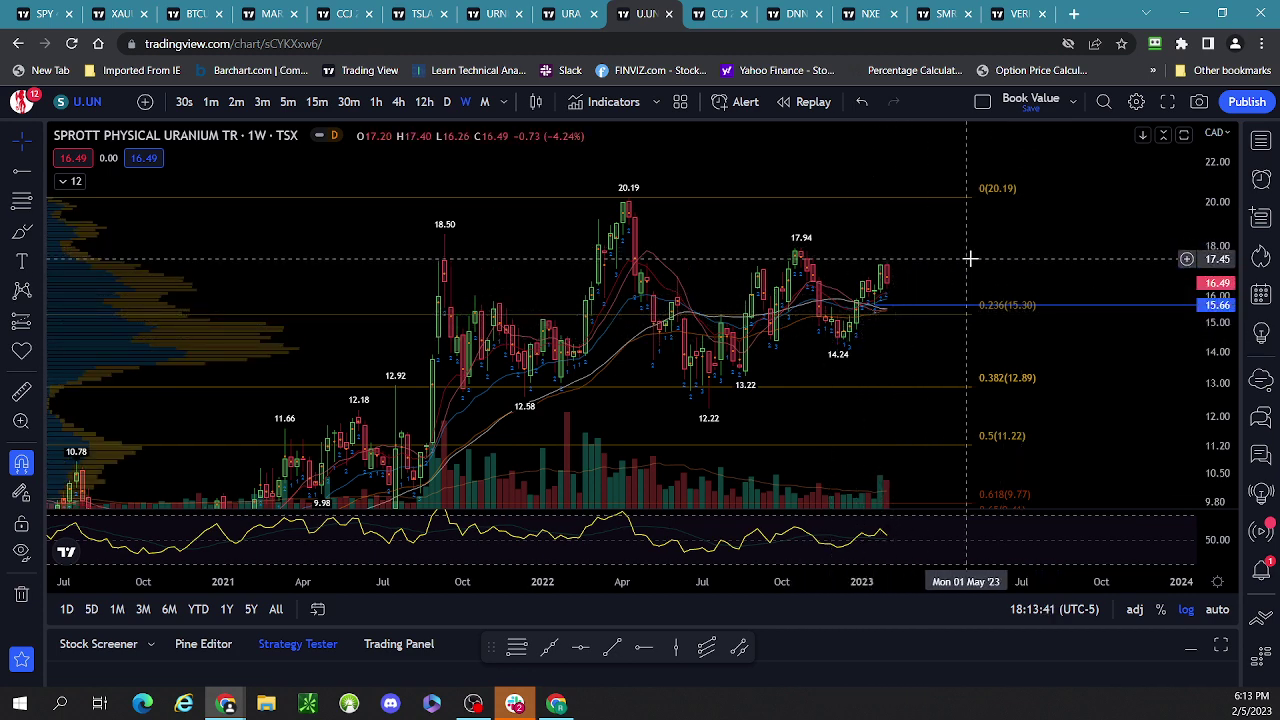
scroll(1084, 372, "up", 2)
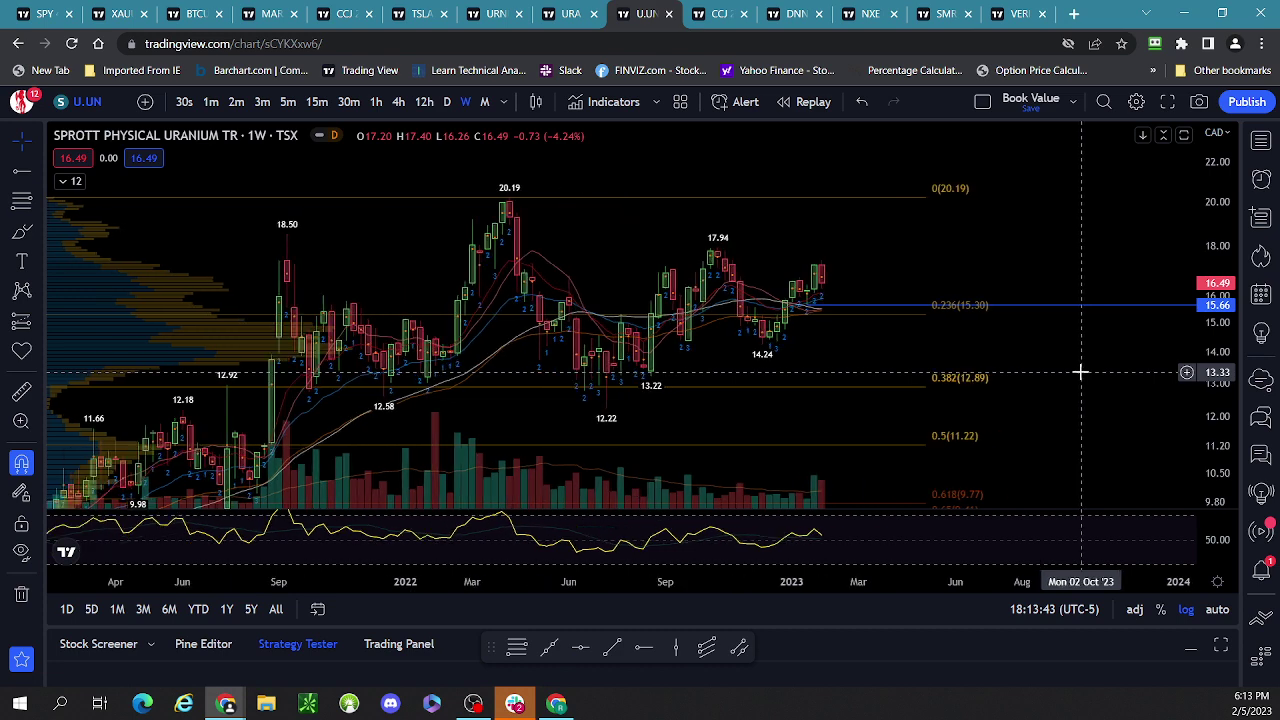
scroll(1086, 349, "up", 1)
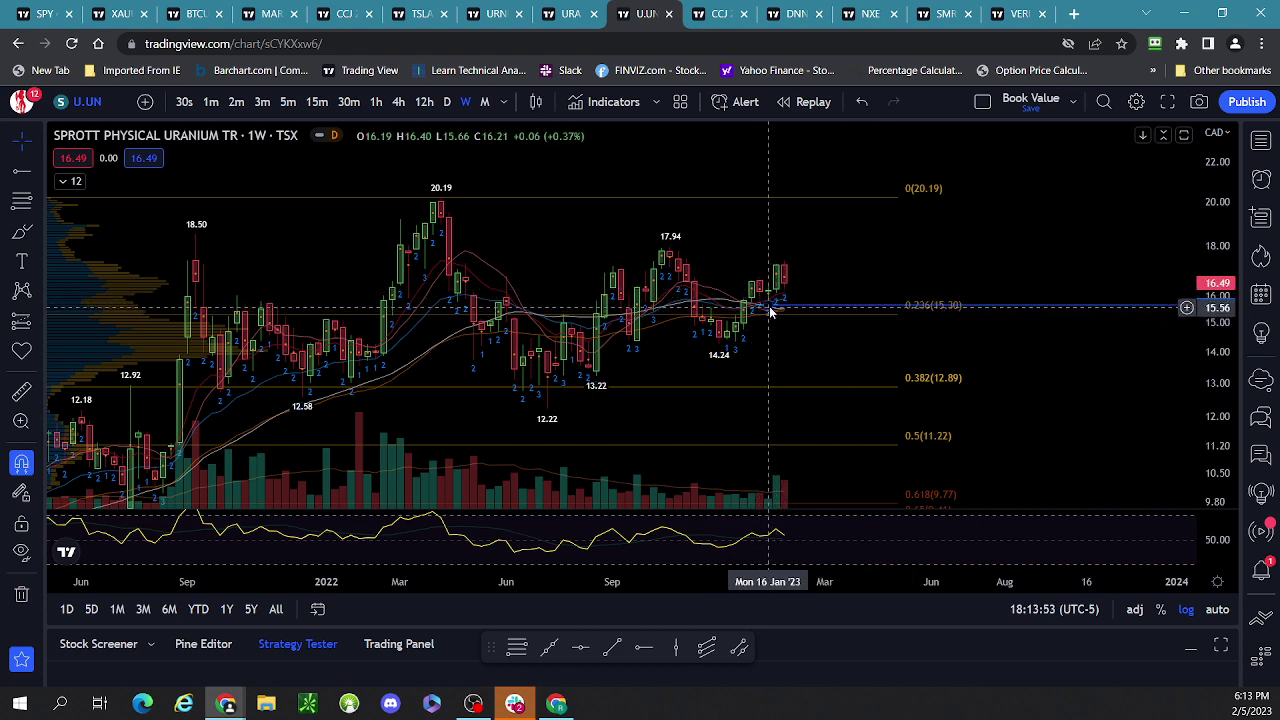
Switch U.UN to the 1-day timeframe and examine the price action from July through early February against the 15.66 line.
left_click(447, 104)
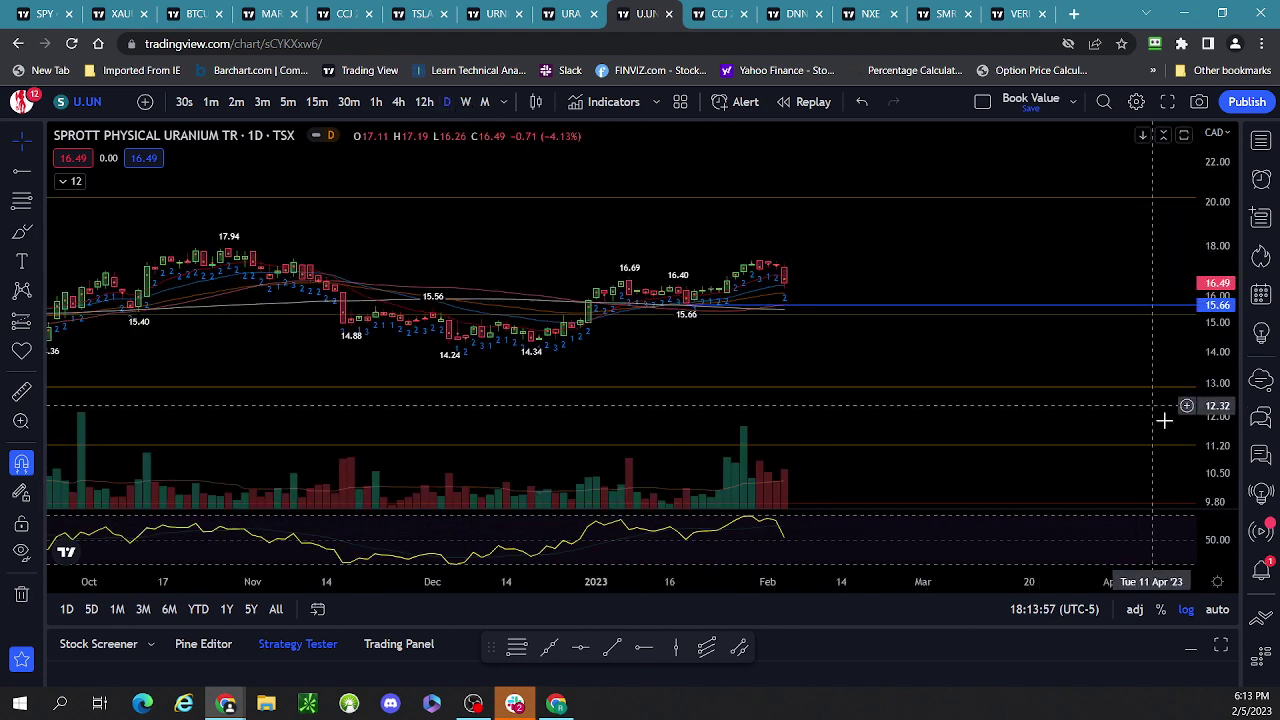
left_click_drag(1217, 462, 1150, 400)
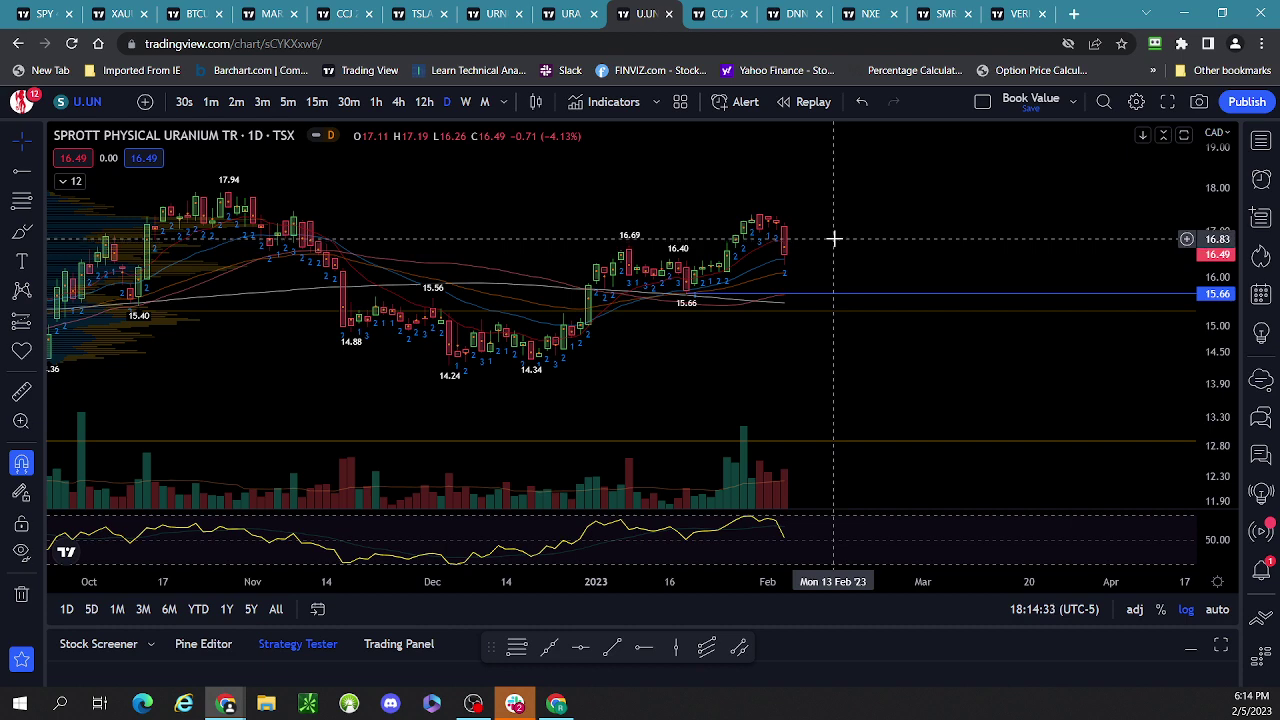
scroll(835, 242, "down", 2)
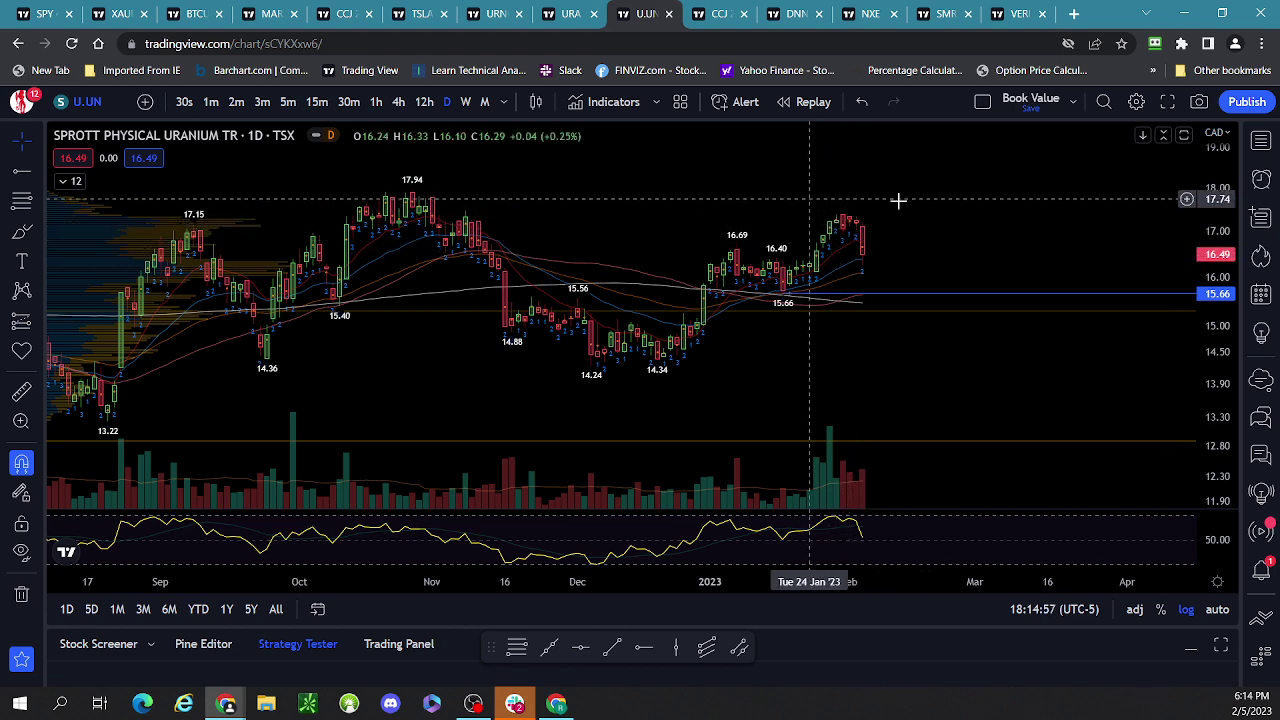
scroll(938, 203, "down", 3)
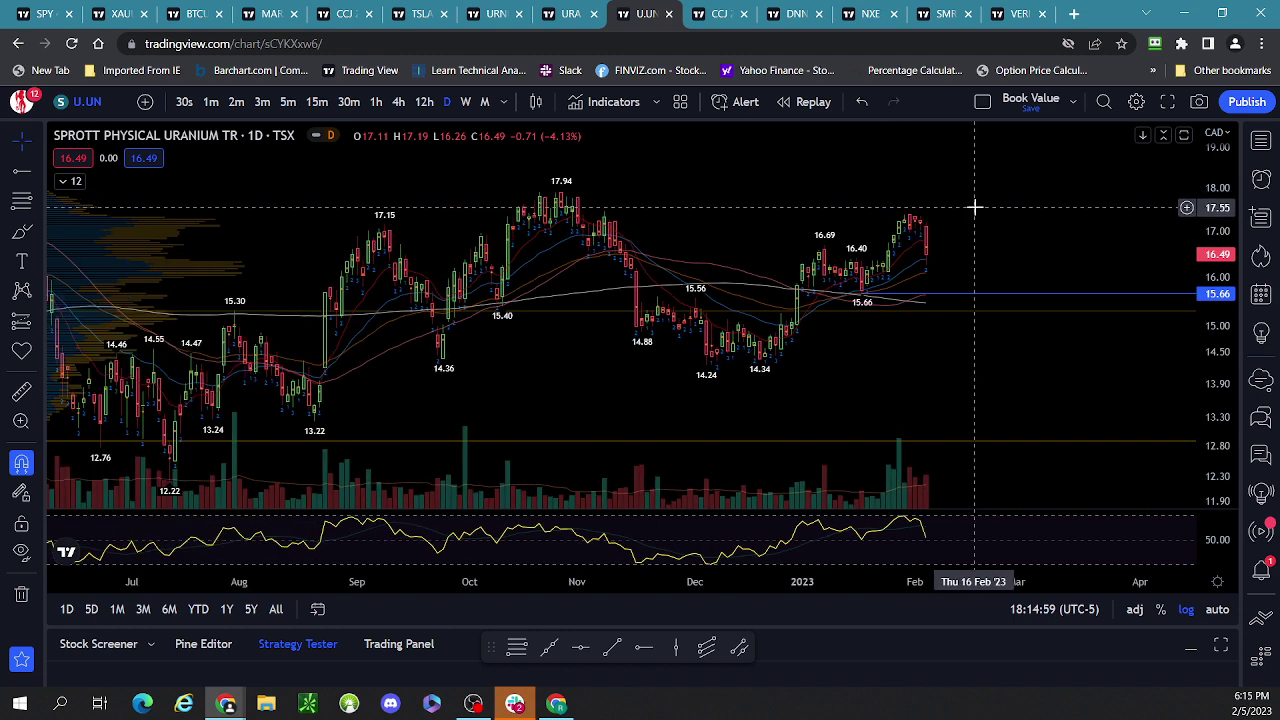
Compare the daily charts of URNM, URA and U.UN in turn.
left_click(494, 20)
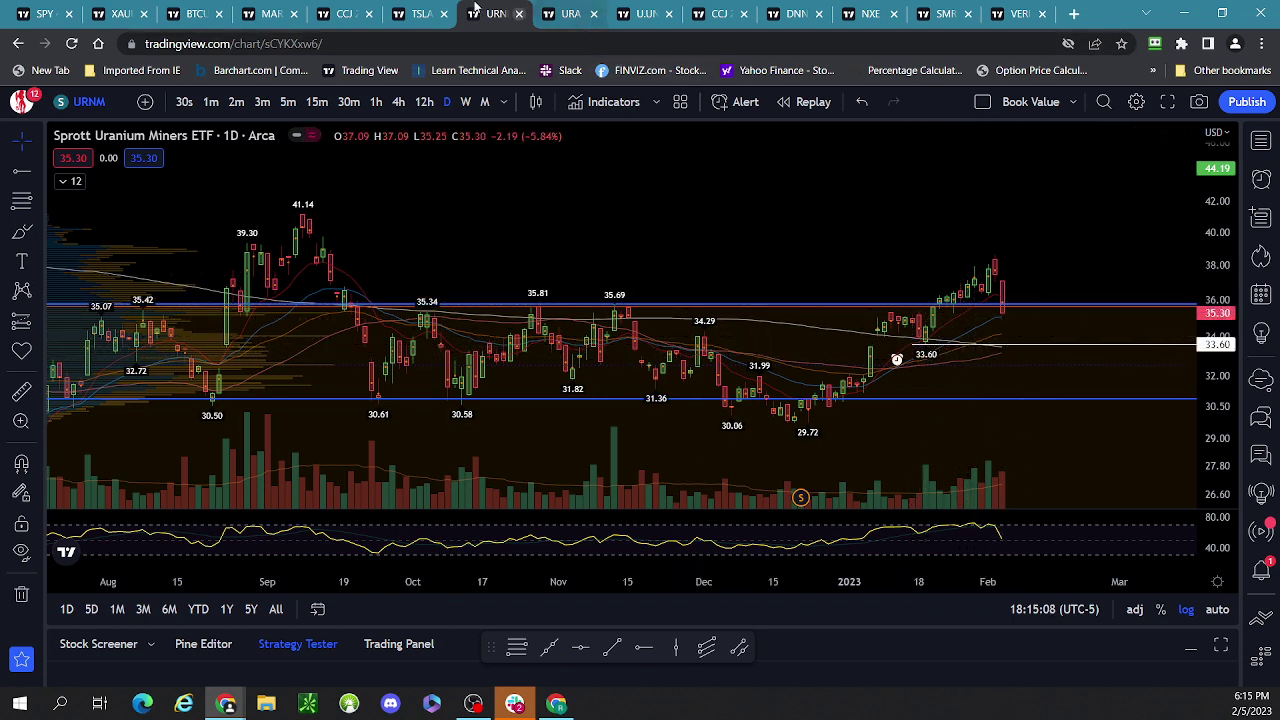
left_click(565, 14)
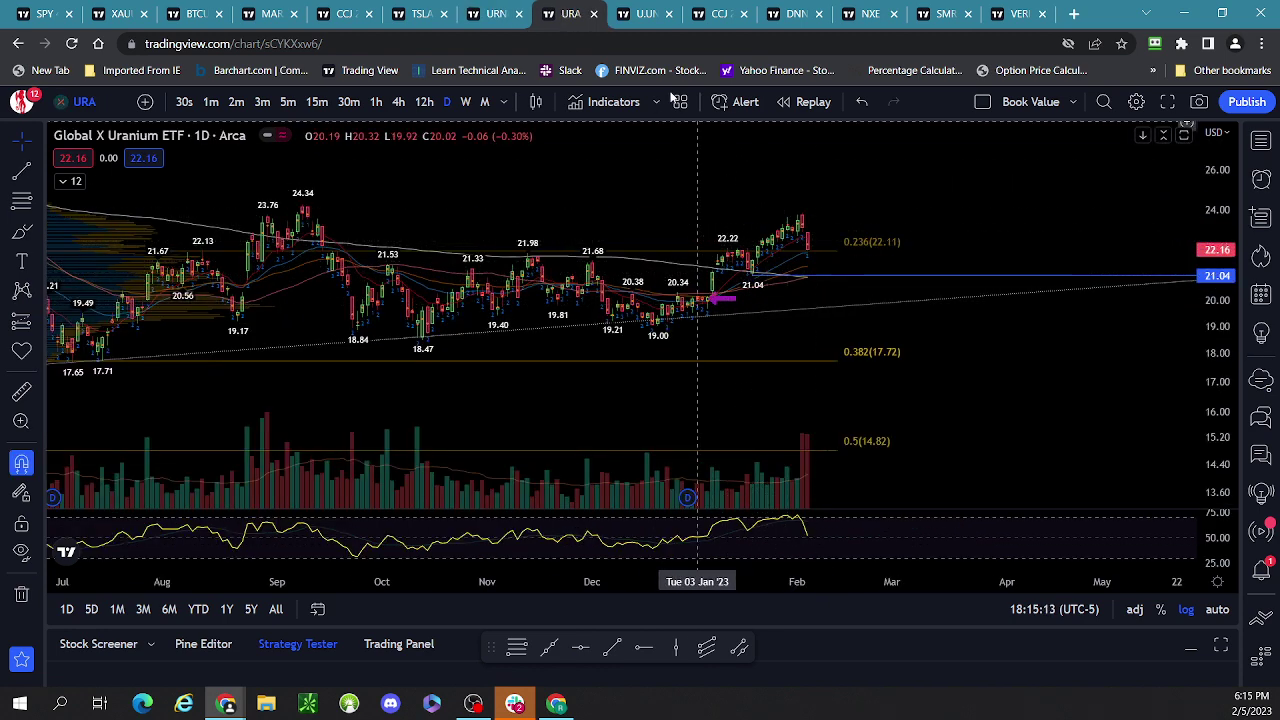
left_click(630, 14)
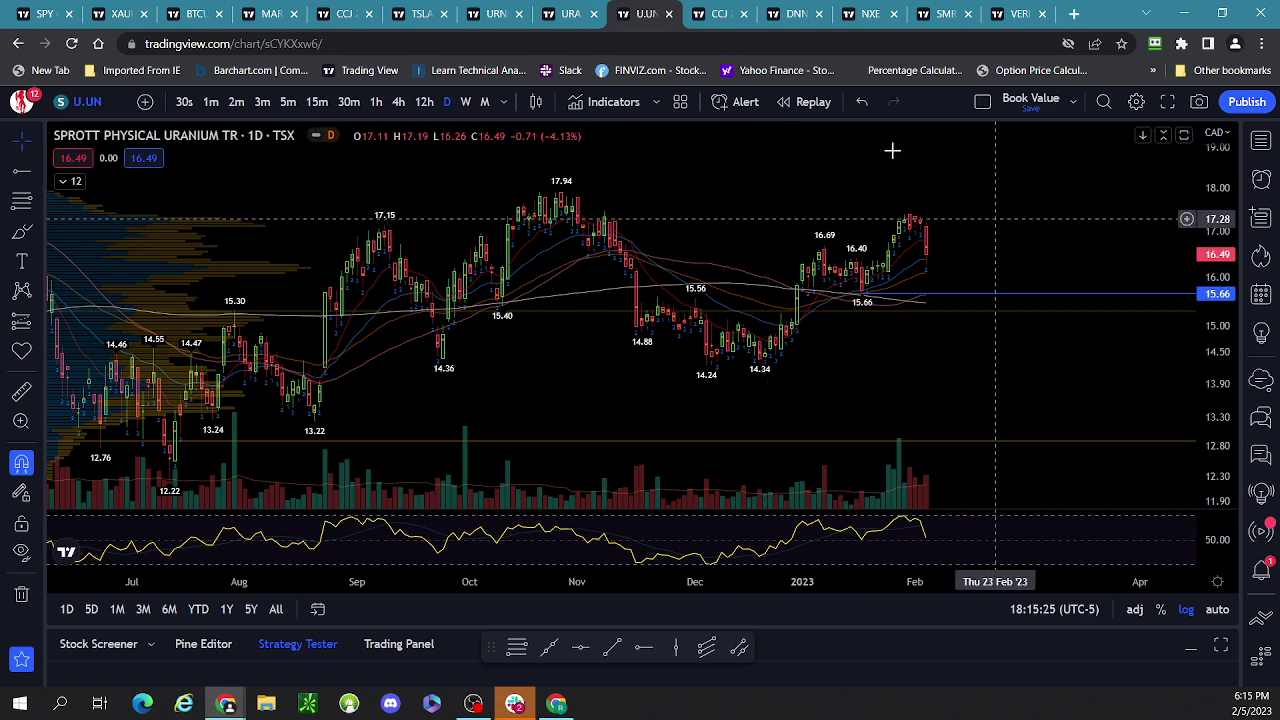
Switch to the weekly Cameco (CCJ) chart and slightly lower the far end of the descending trendline across the 2022 highs.
left_click(709, 22)
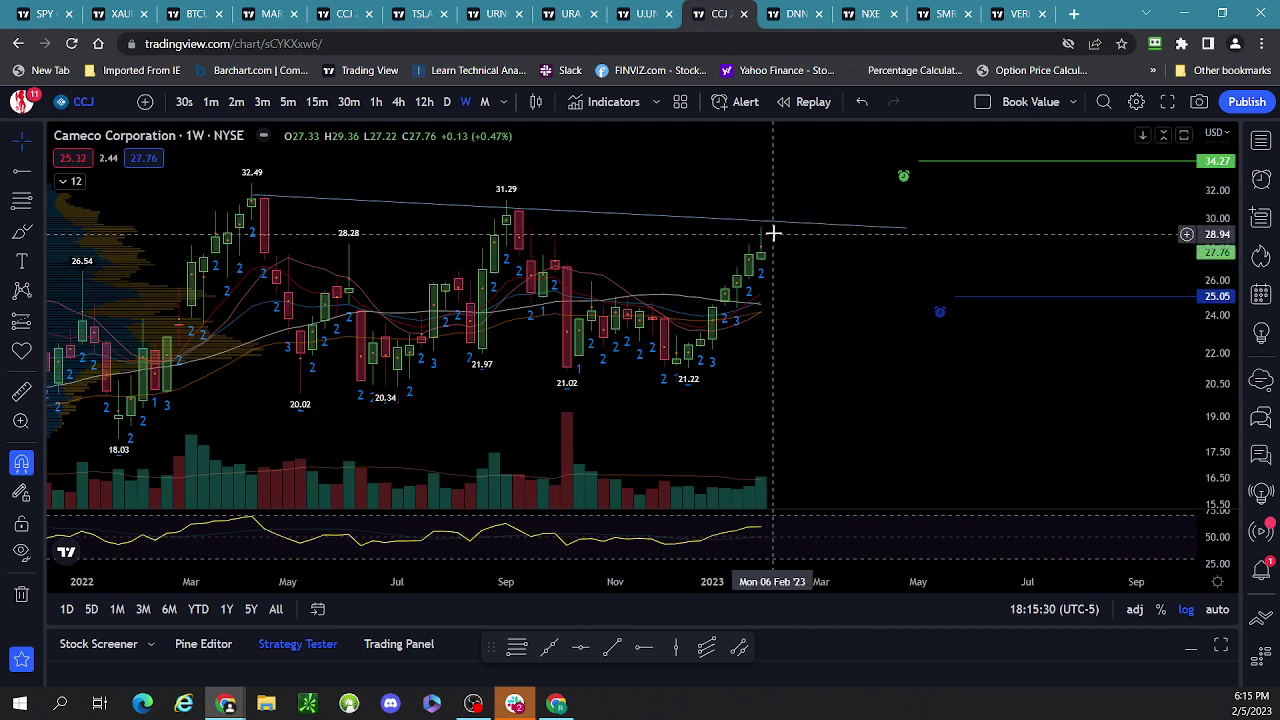
scroll(820, 252, "down", 2)
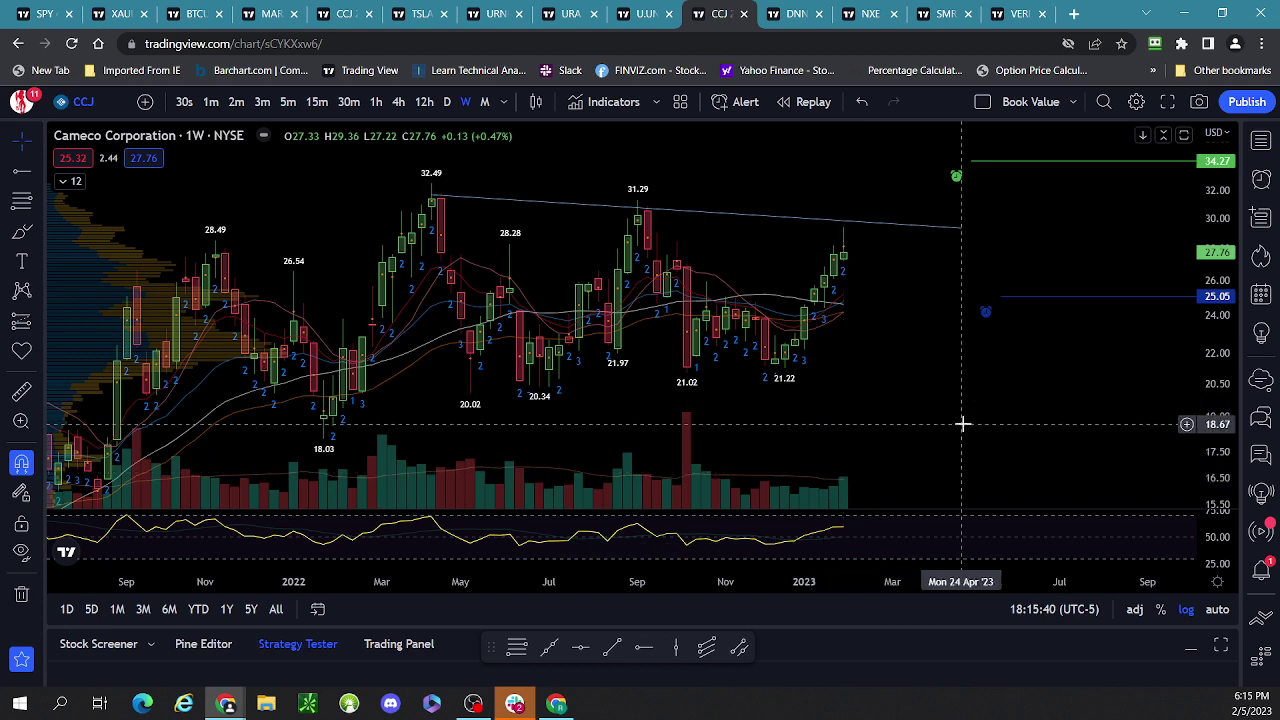
scroll(962, 424, "down", 2)
scroll(962, 424, "up", 2)
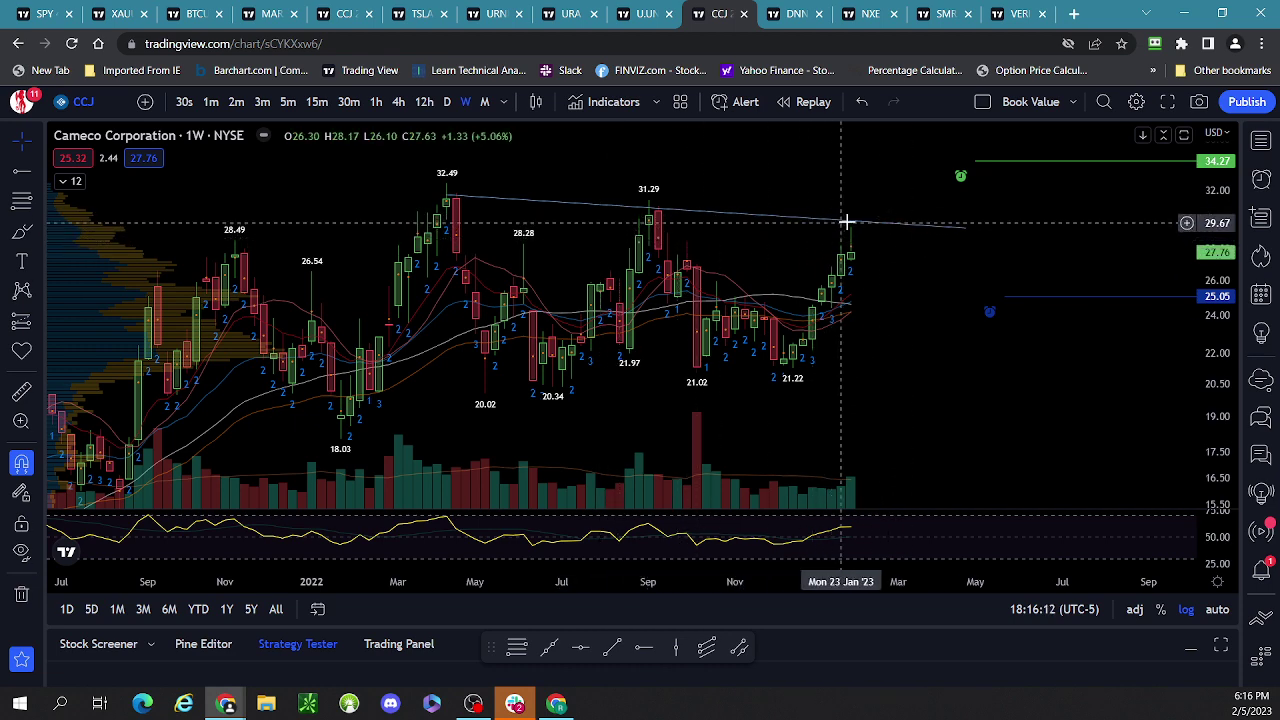
mouse_move(963, 228)
left_mouse_down()
mouse_move(957, 275)
mouse_move(967, 234)
left_mouse_up()
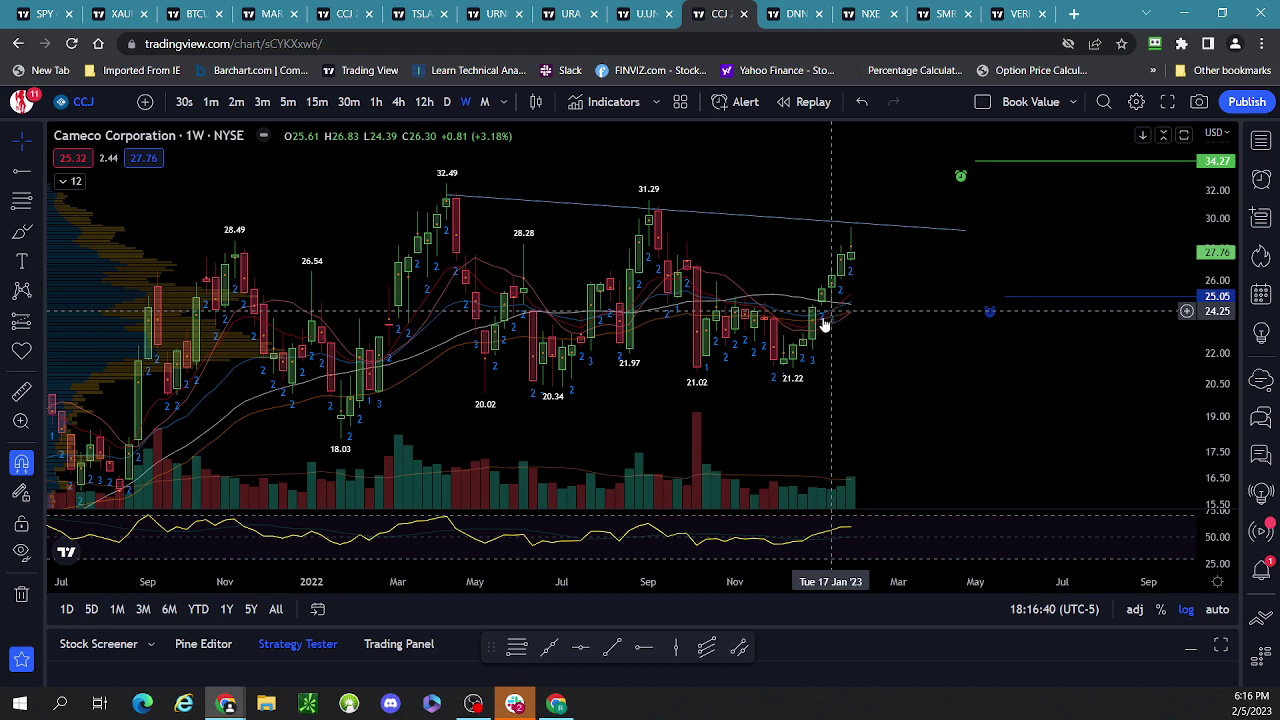
Move the blue alert line on the weekly CCJ chart to 24.39, the low of the mid-January candle.
mouse_move(866, 230)
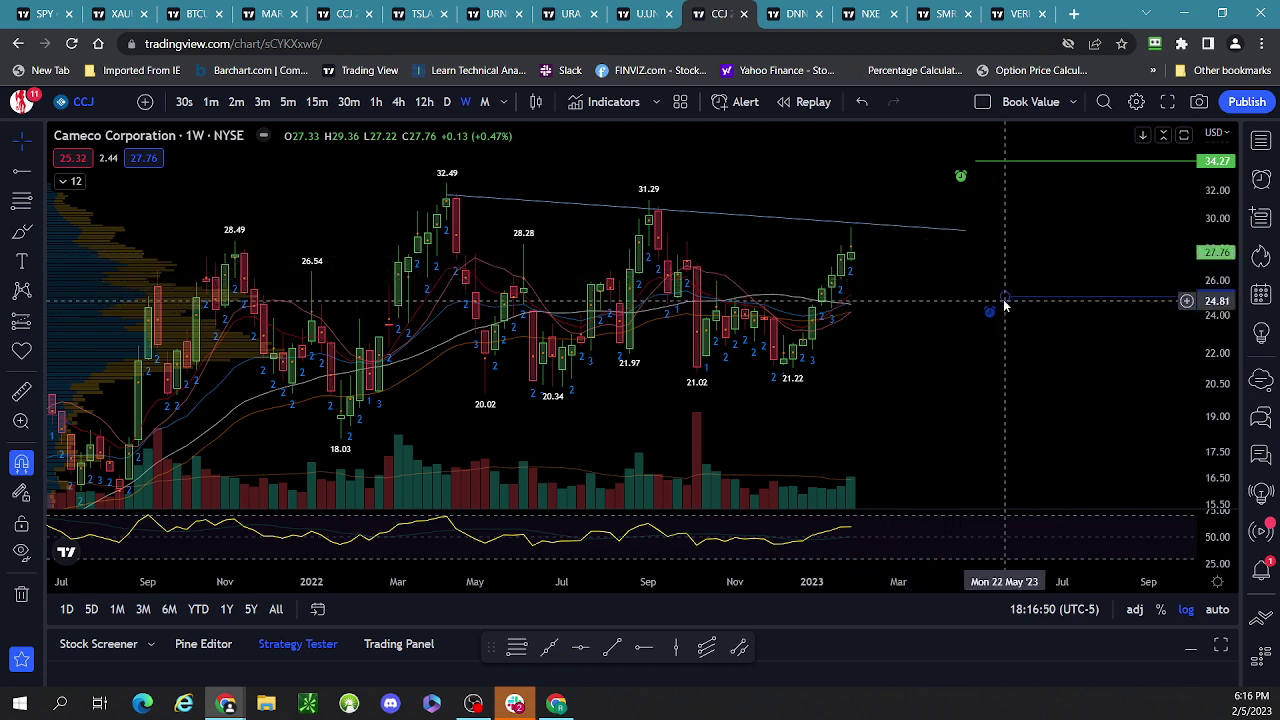
left_click_drag(1005, 300, 841, 285)
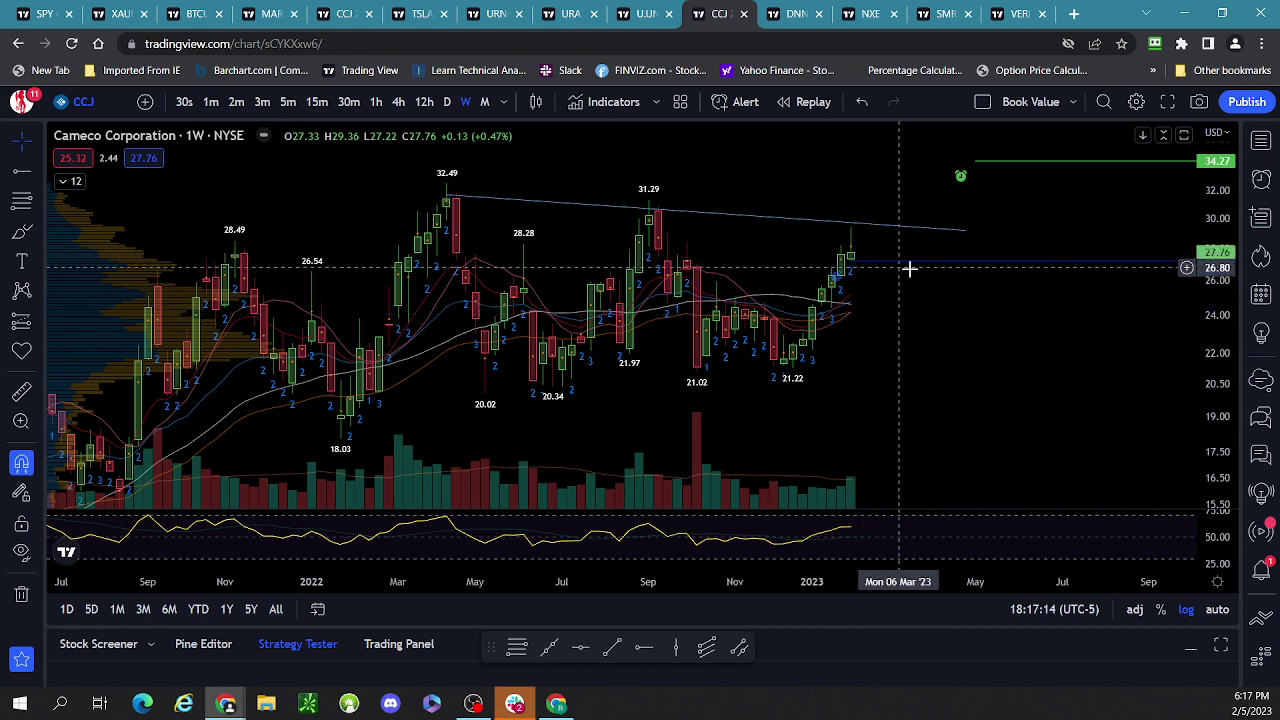
left_click(842, 282)
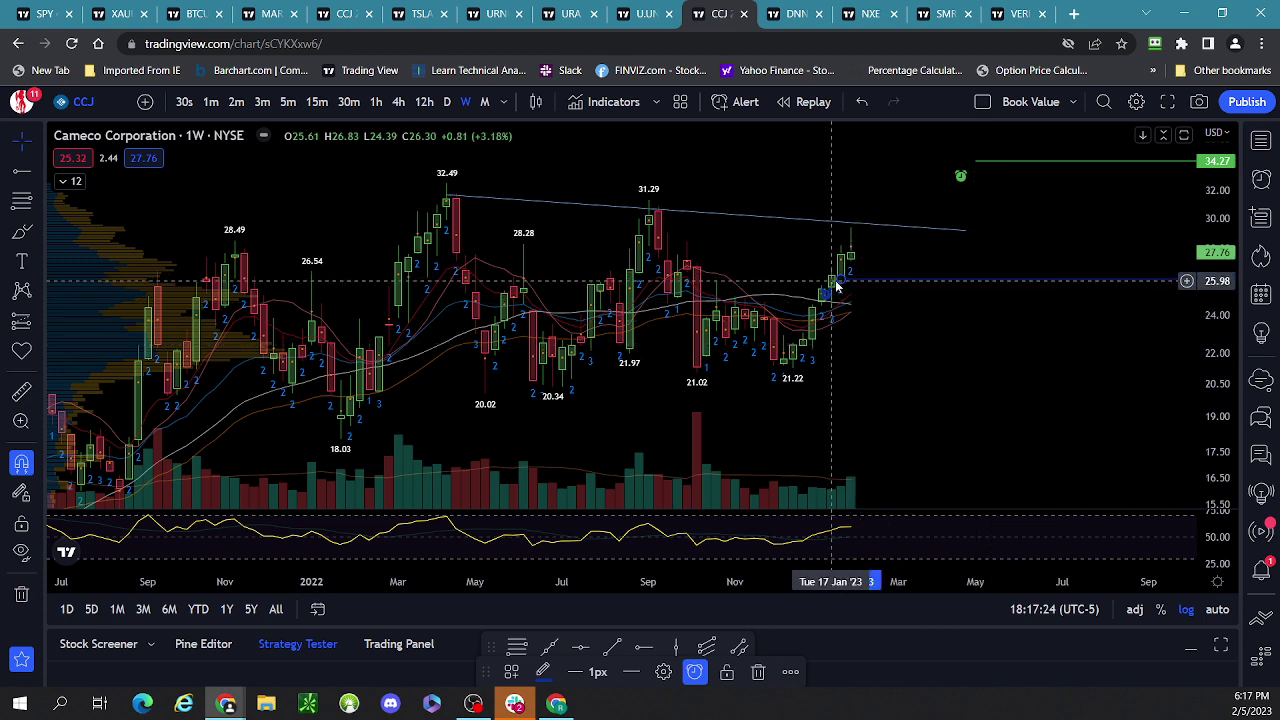
key("Delete")
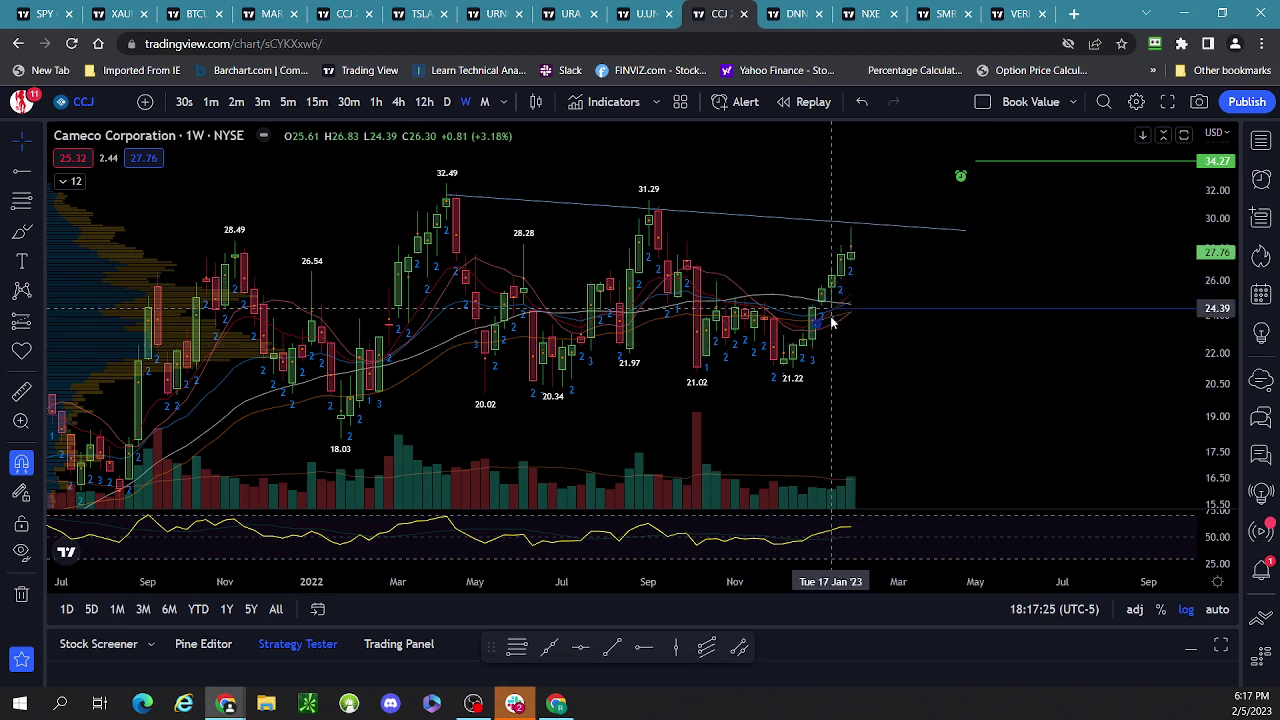
left_click(831, 322)
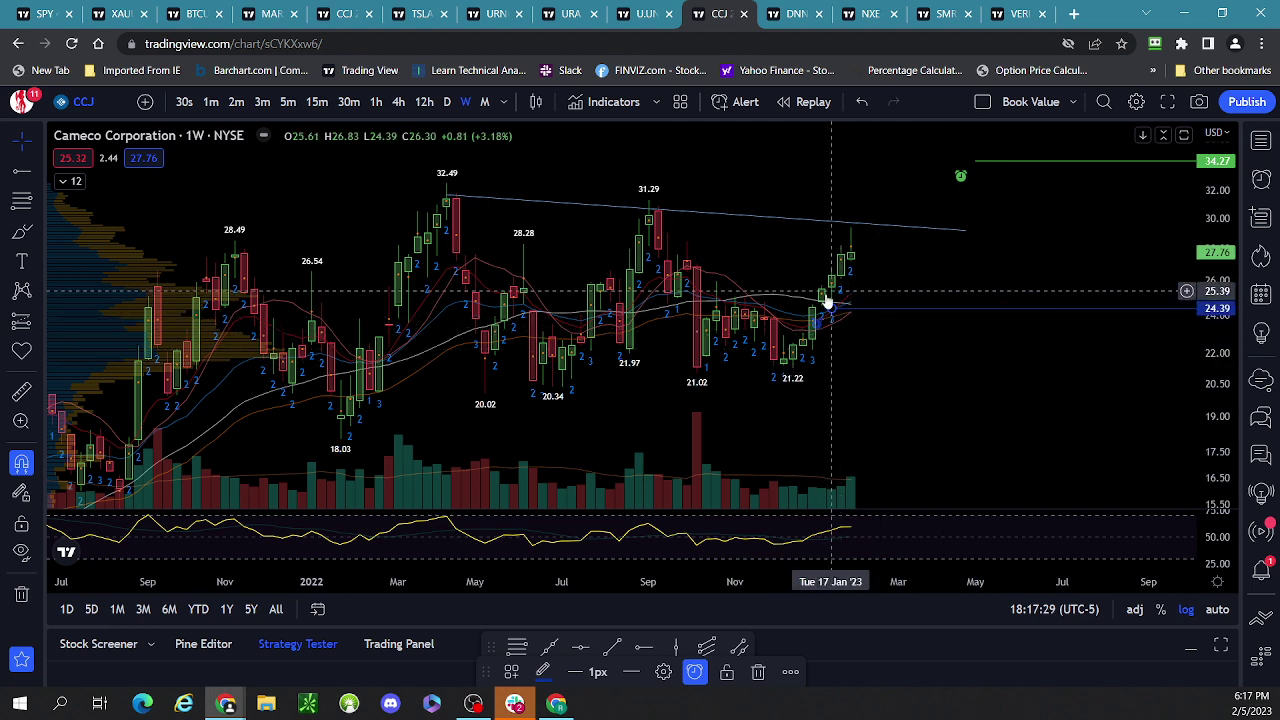
left_click(929, 346)
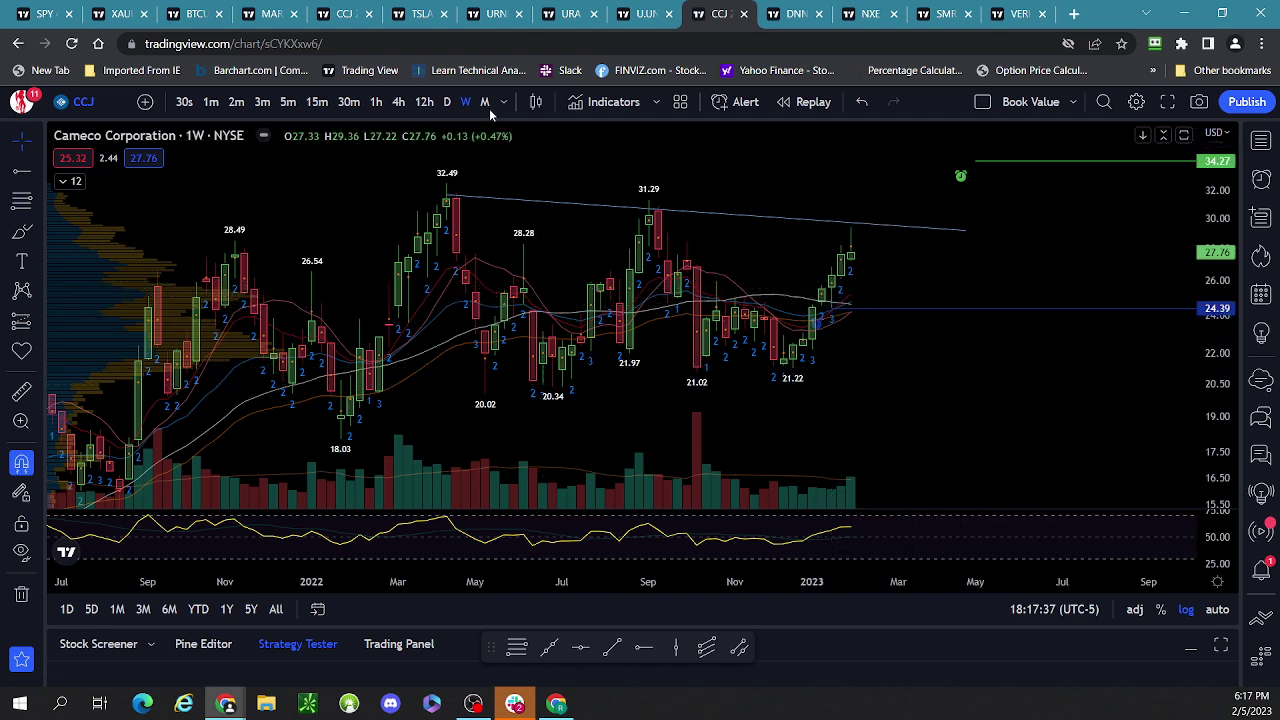
Compare Cameco's (CCJ) price action on the daily, monthly and weekly timeframes against the descending trendline and the 24.39 line.
left_click(447, 102)
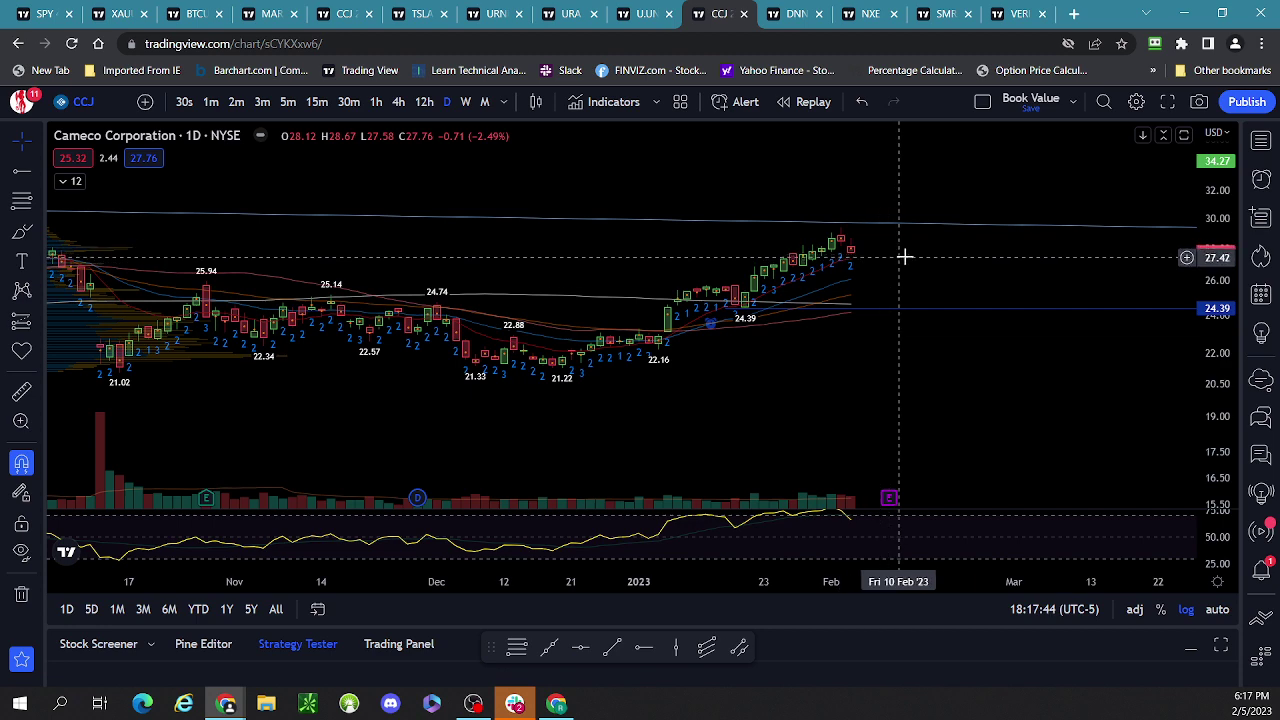
scroll(1220, 378, "up", 2)
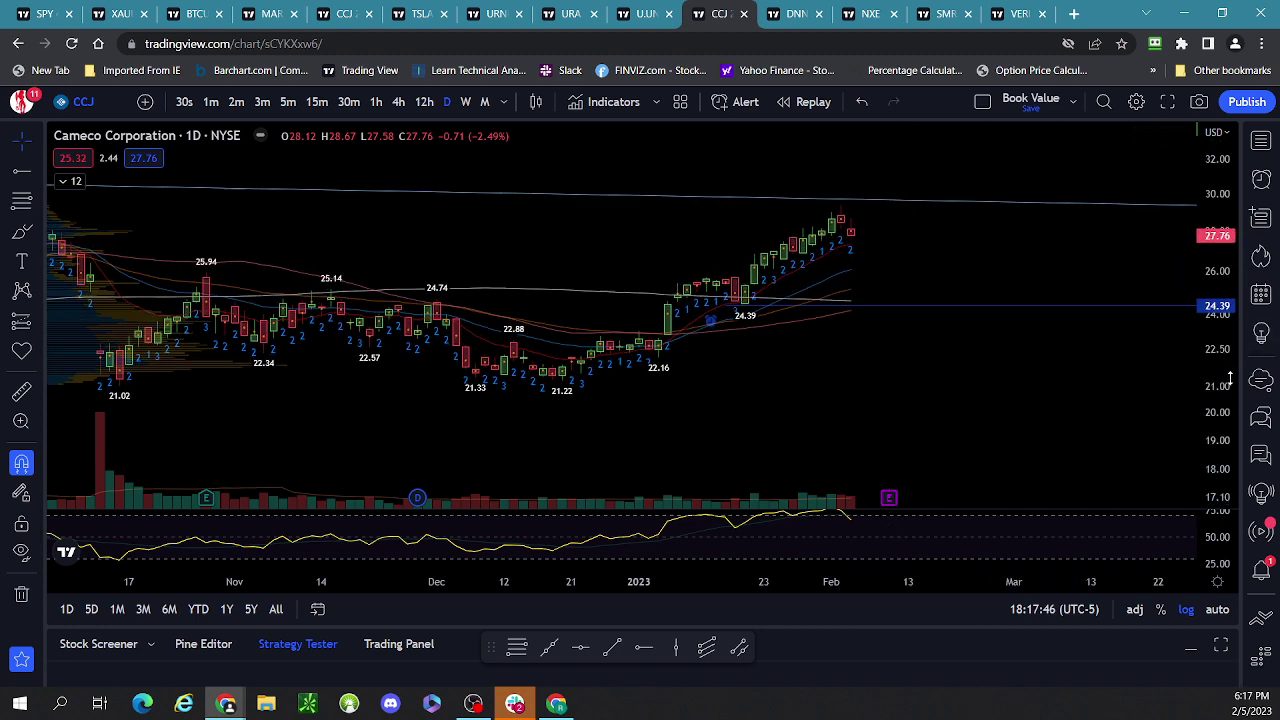
left_click_drag(1049, 266, 926, 307)
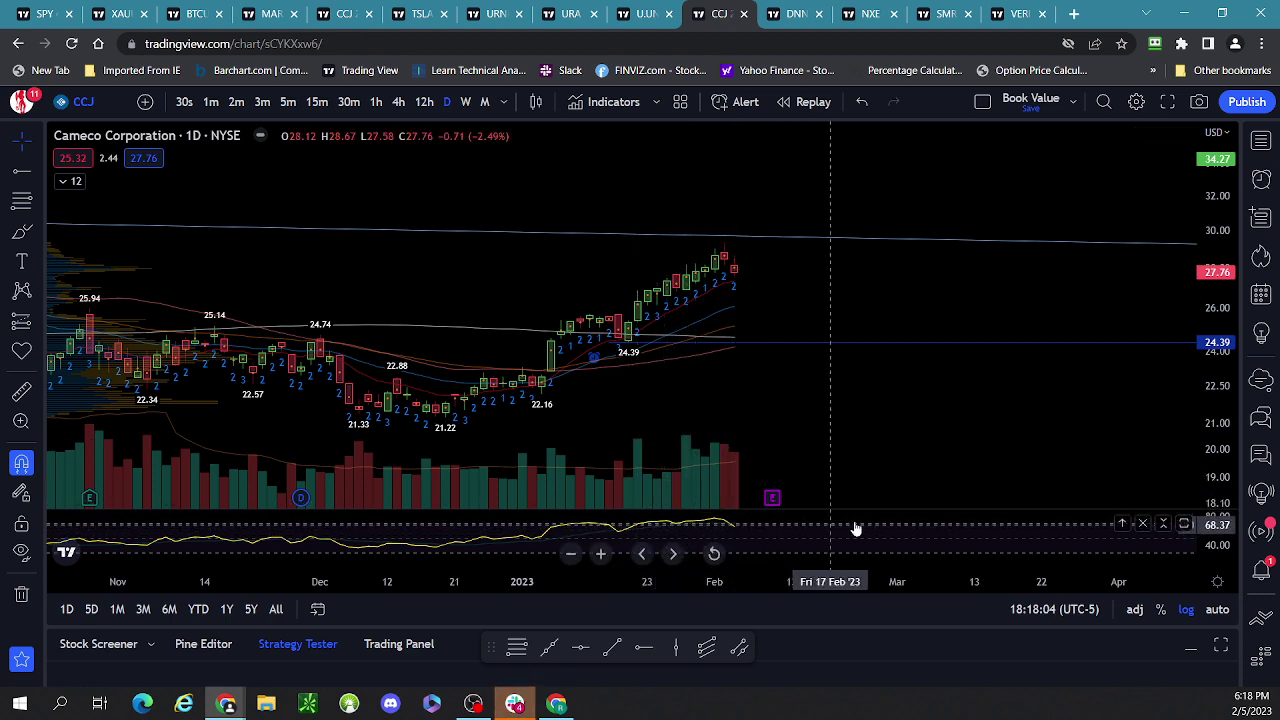
scroll(1126, 390, "down", 2)
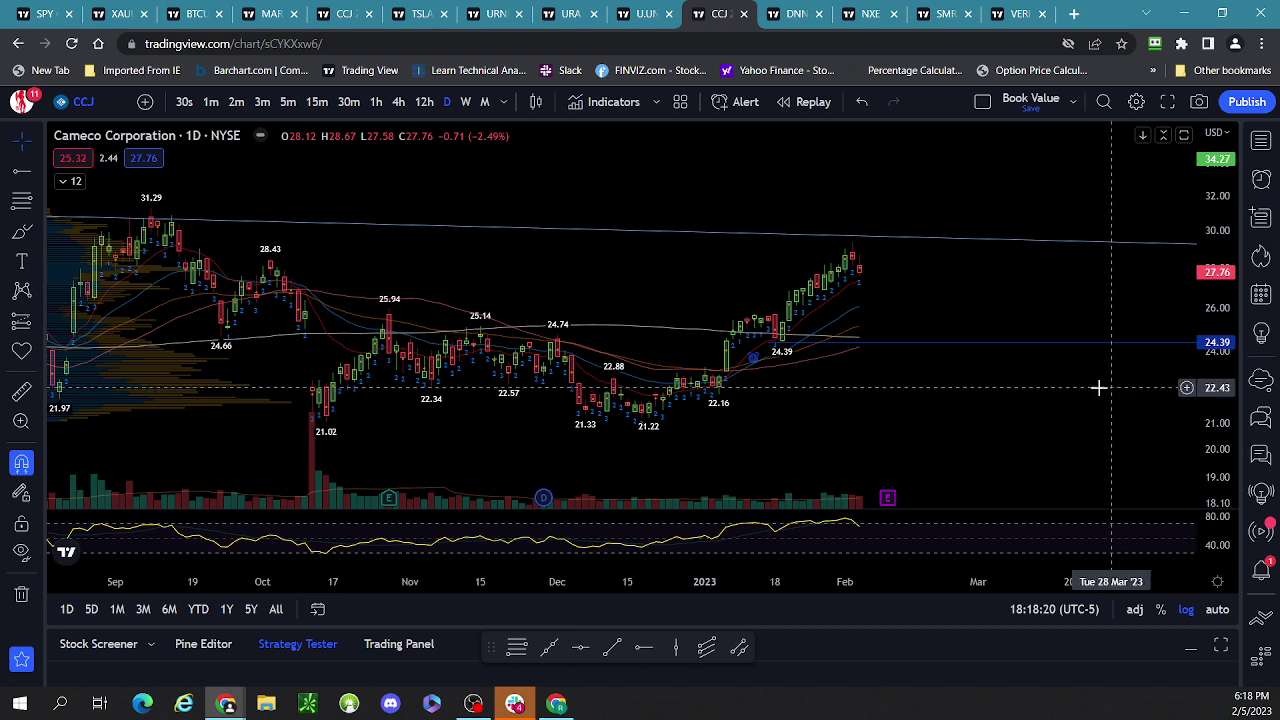
left_click(485, 102)
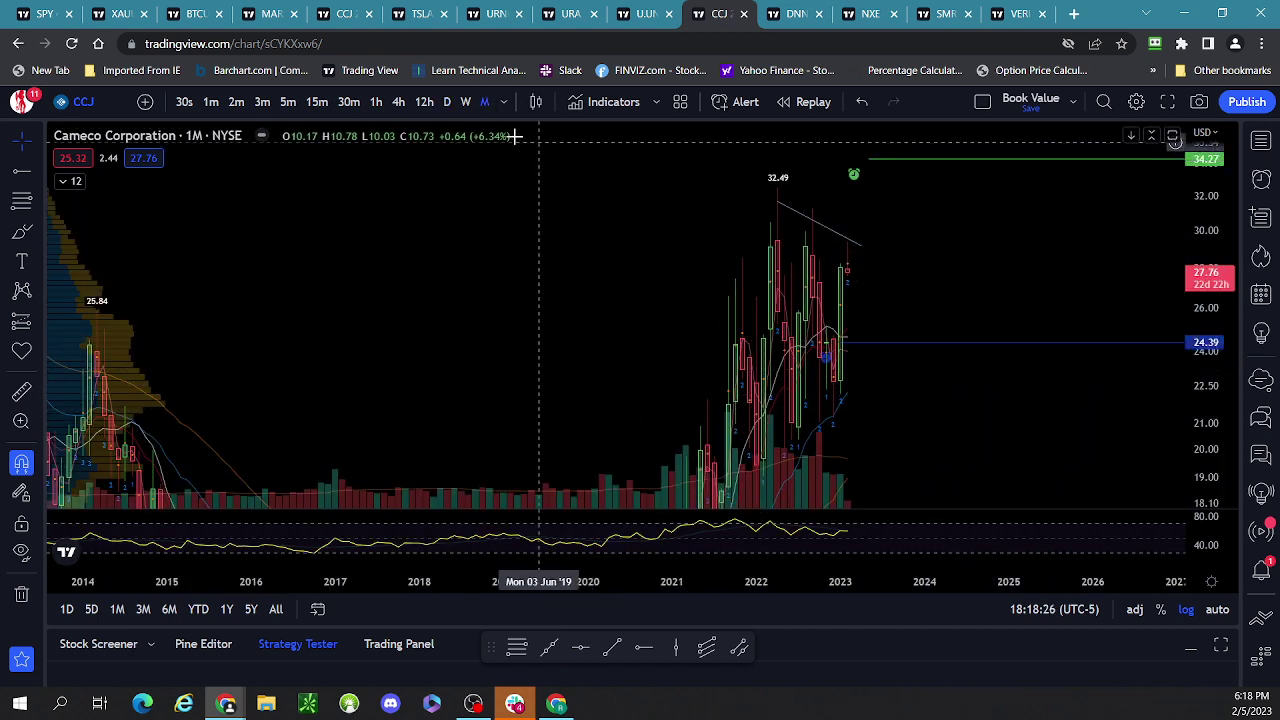
left_click(462, 108)
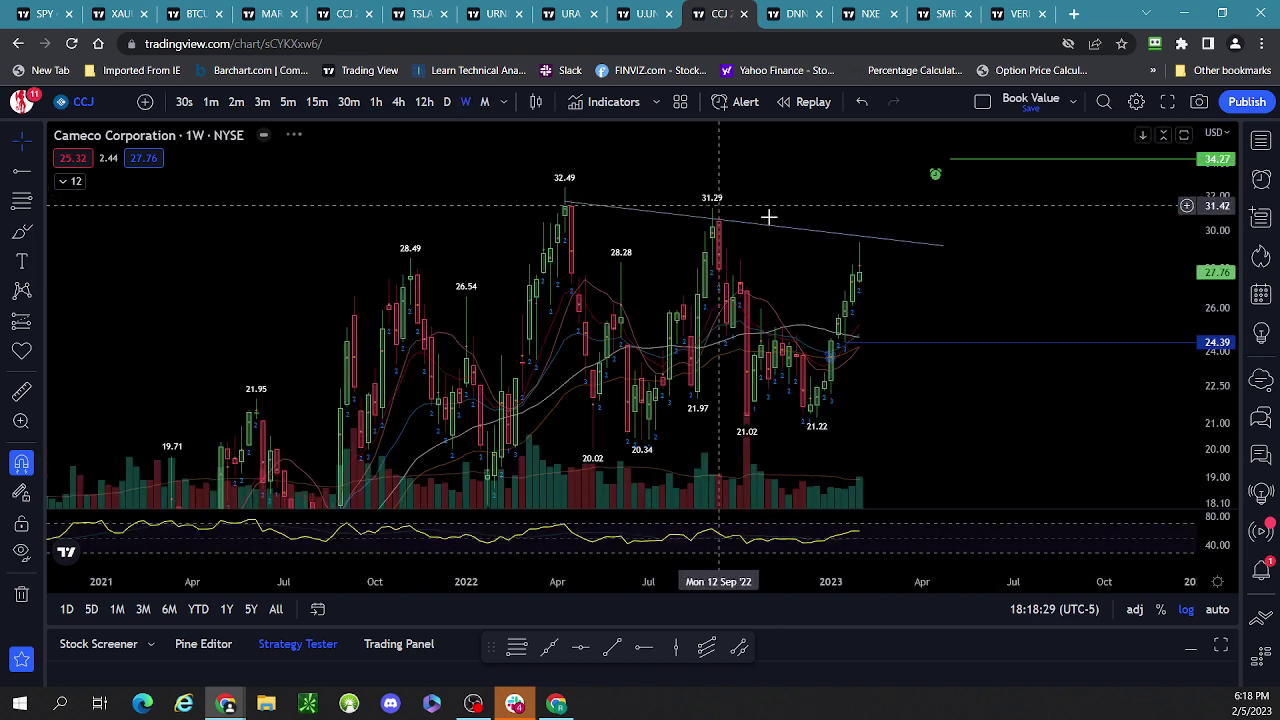
On the daily CCJ chart, move the blue alert line up to 27.22, the low of the 30 January candle.
left_click(446, 104)
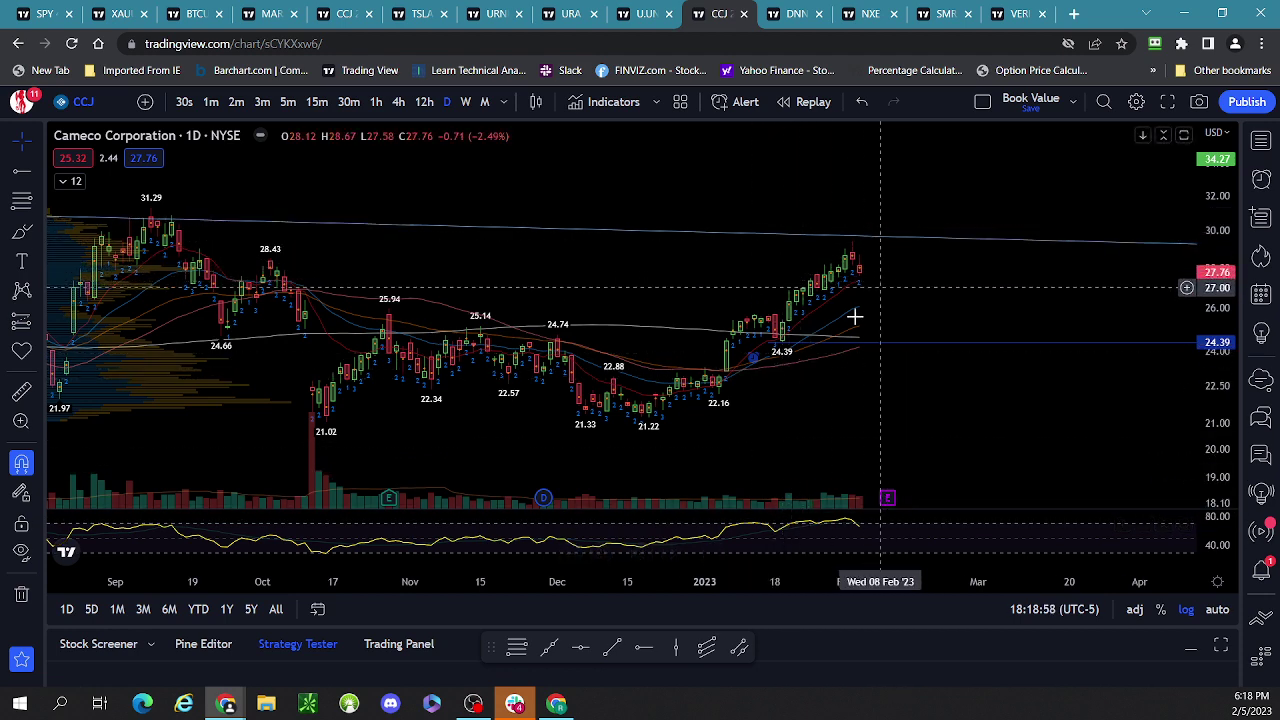
left_click_drag(769, 347, 833, 297)
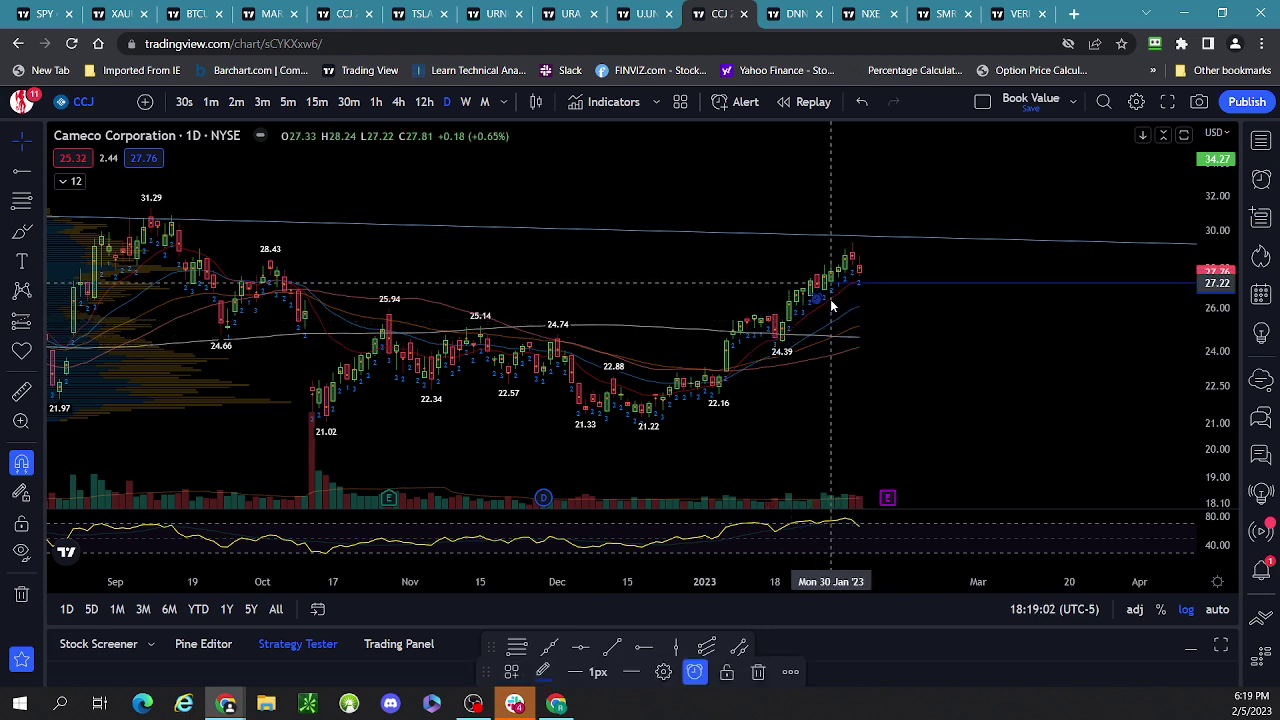
left_click(975, 344)
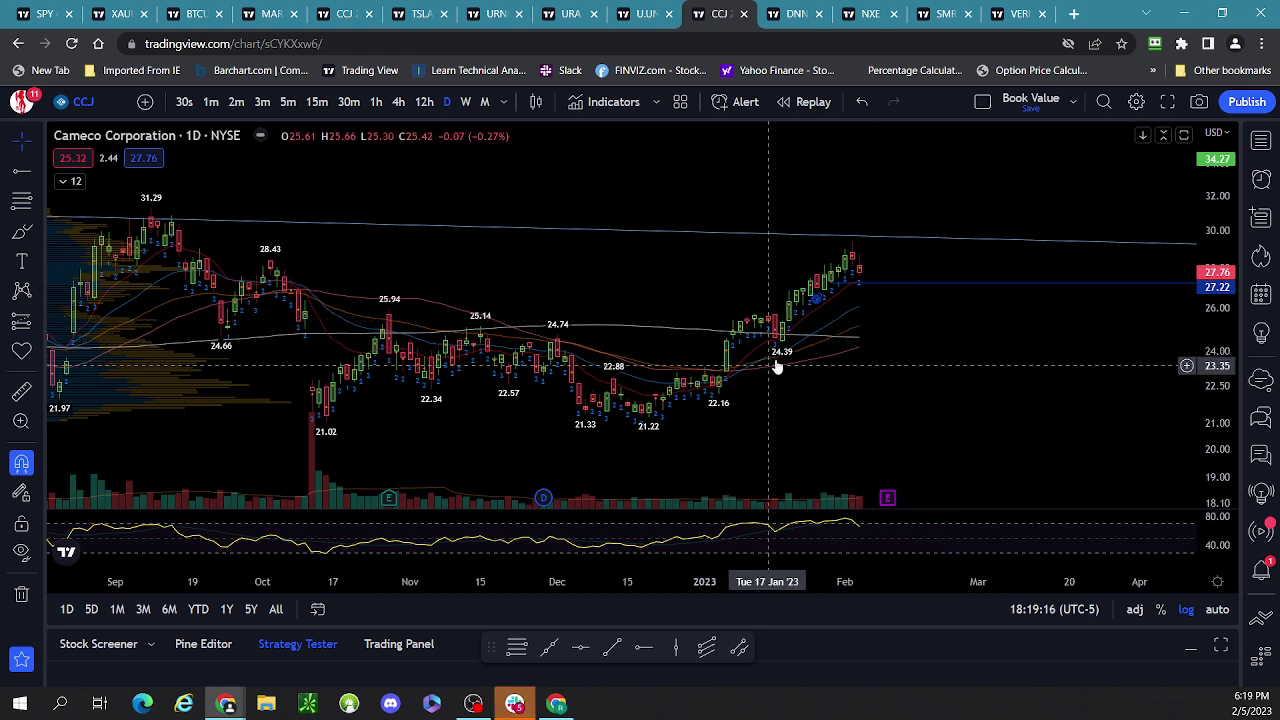
Review the daily charts of URA, URNM and U.UN in turn.
left_click(572, 17)
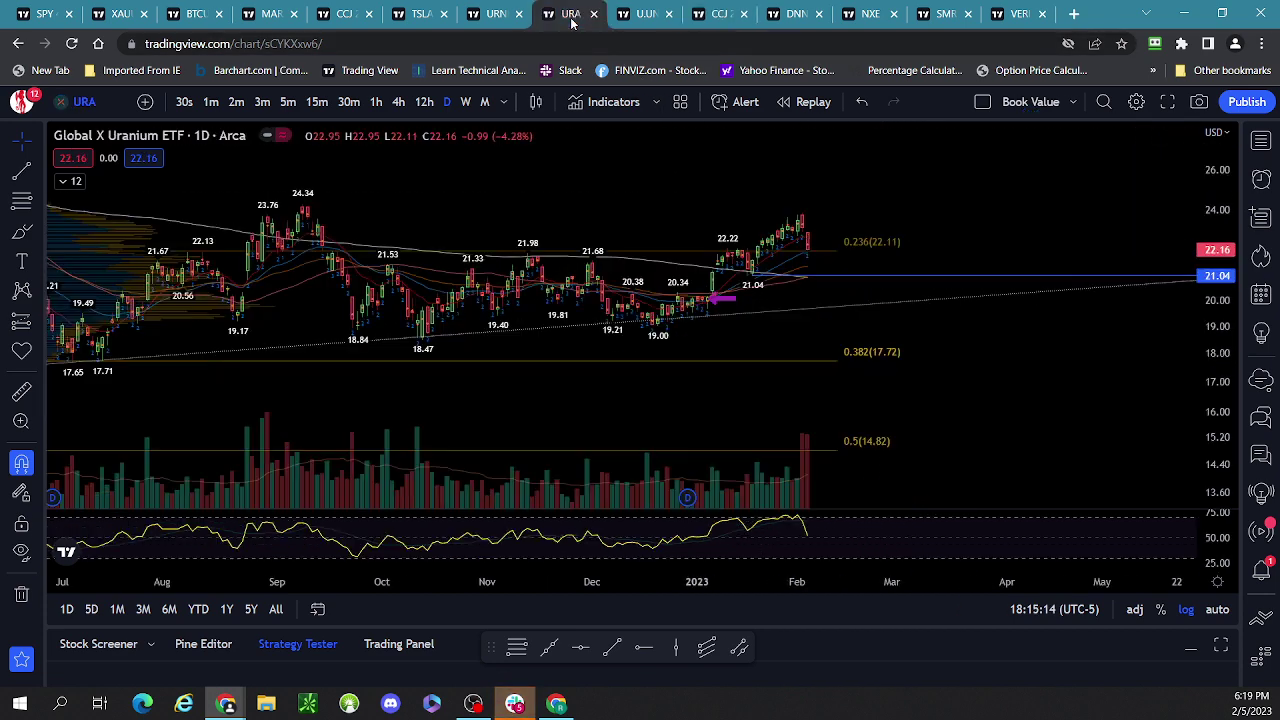
left_click(479, 14)
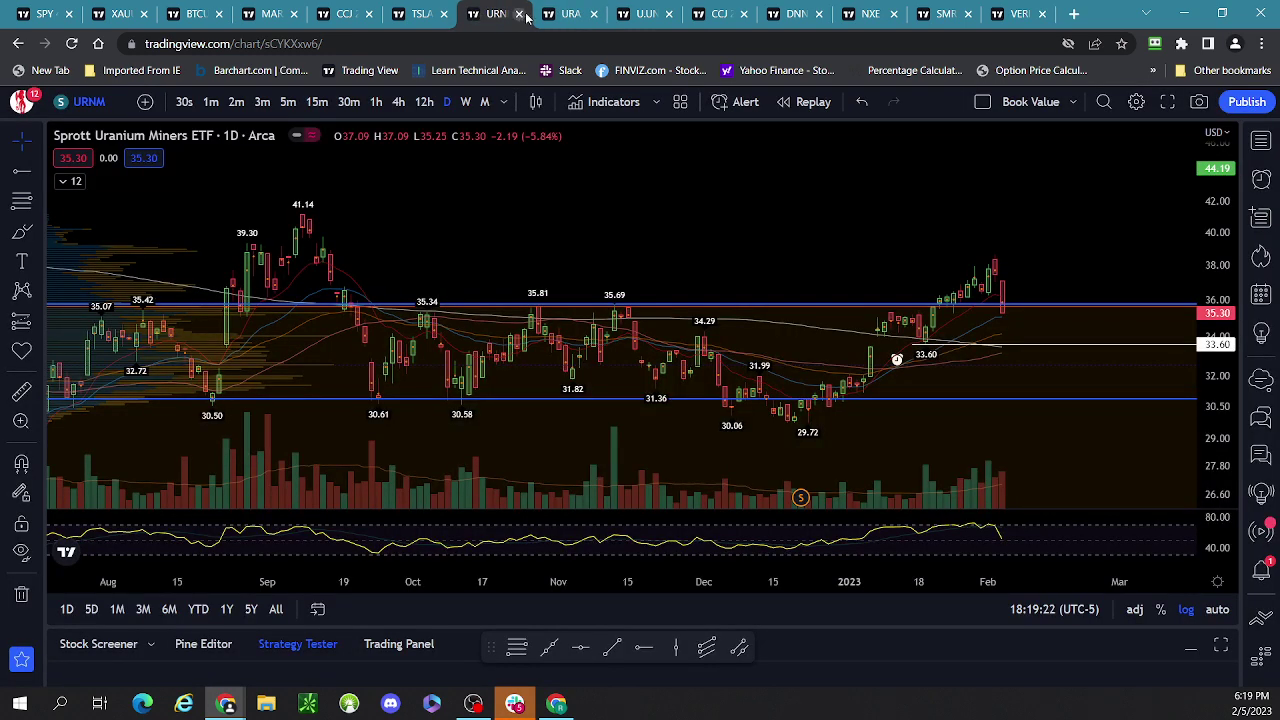
left_click(637, 14)
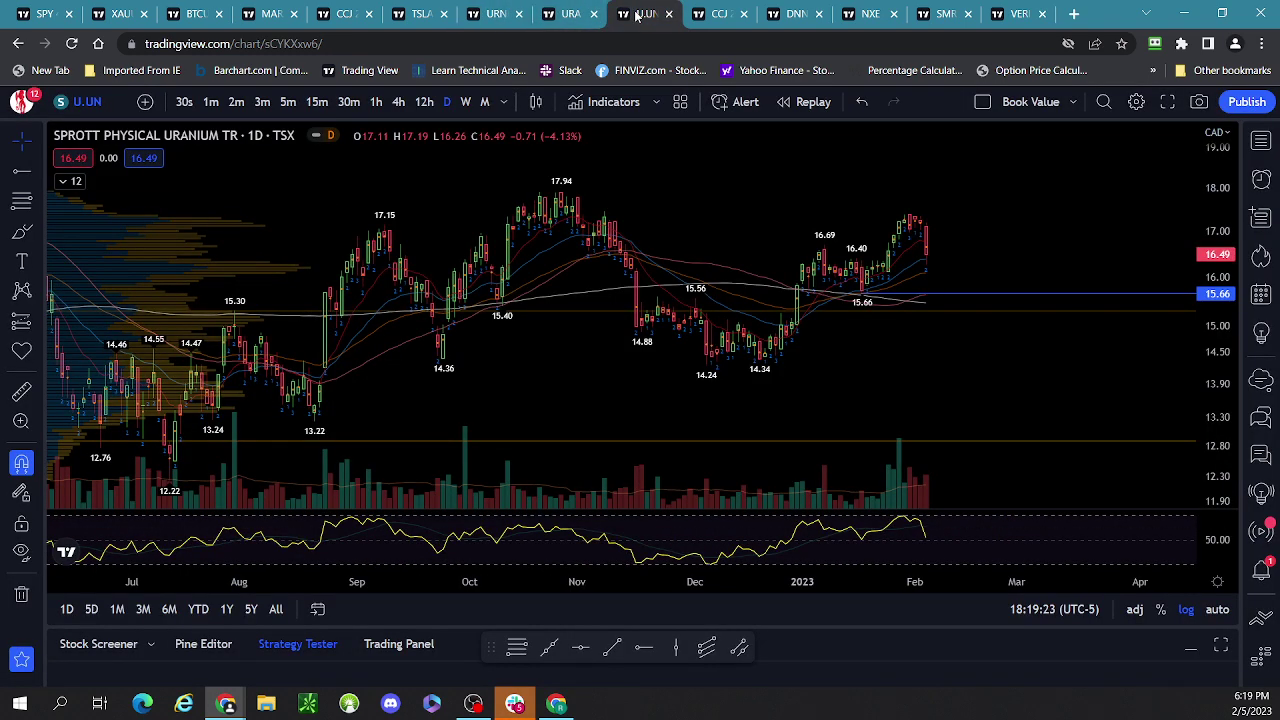
Examine the weekly Denison Mines (DNN) chart against its rising trendline and the 1.53 and 1.05 alert lines.
left_click(793, 17)
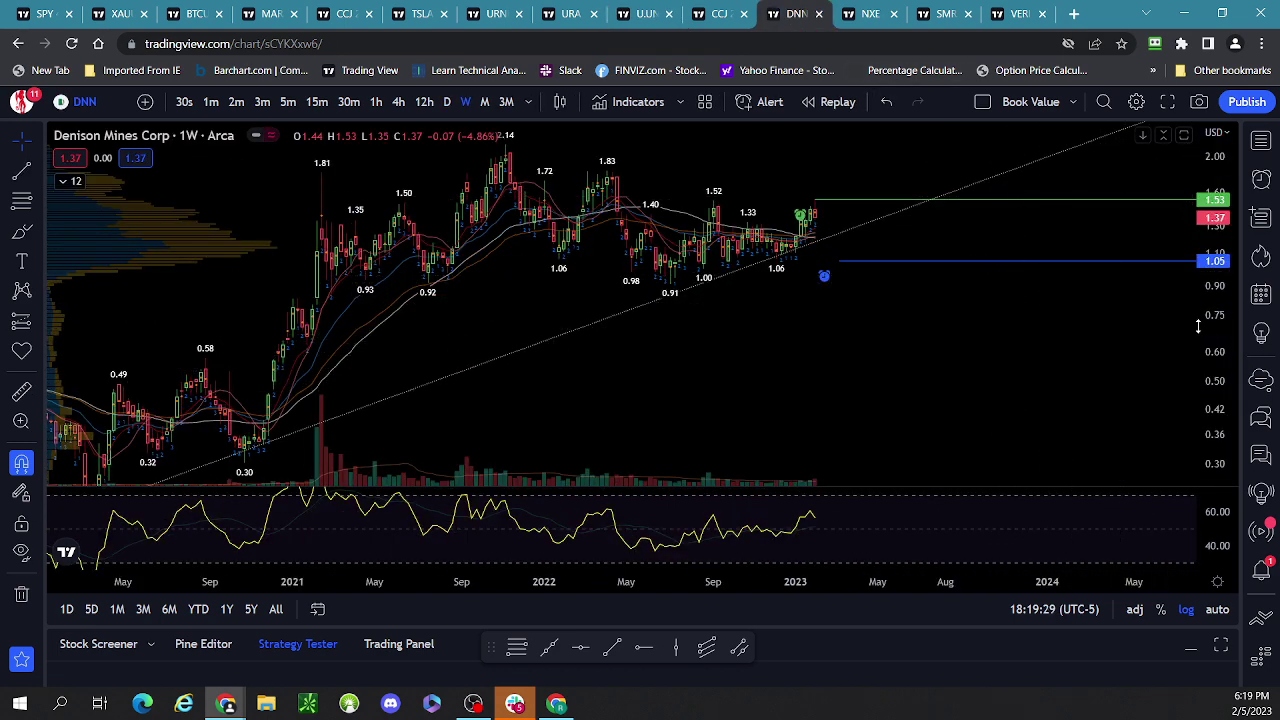
scroll(850, 376, "up", 2)
left_click_drag(629, 360, 938, 361)
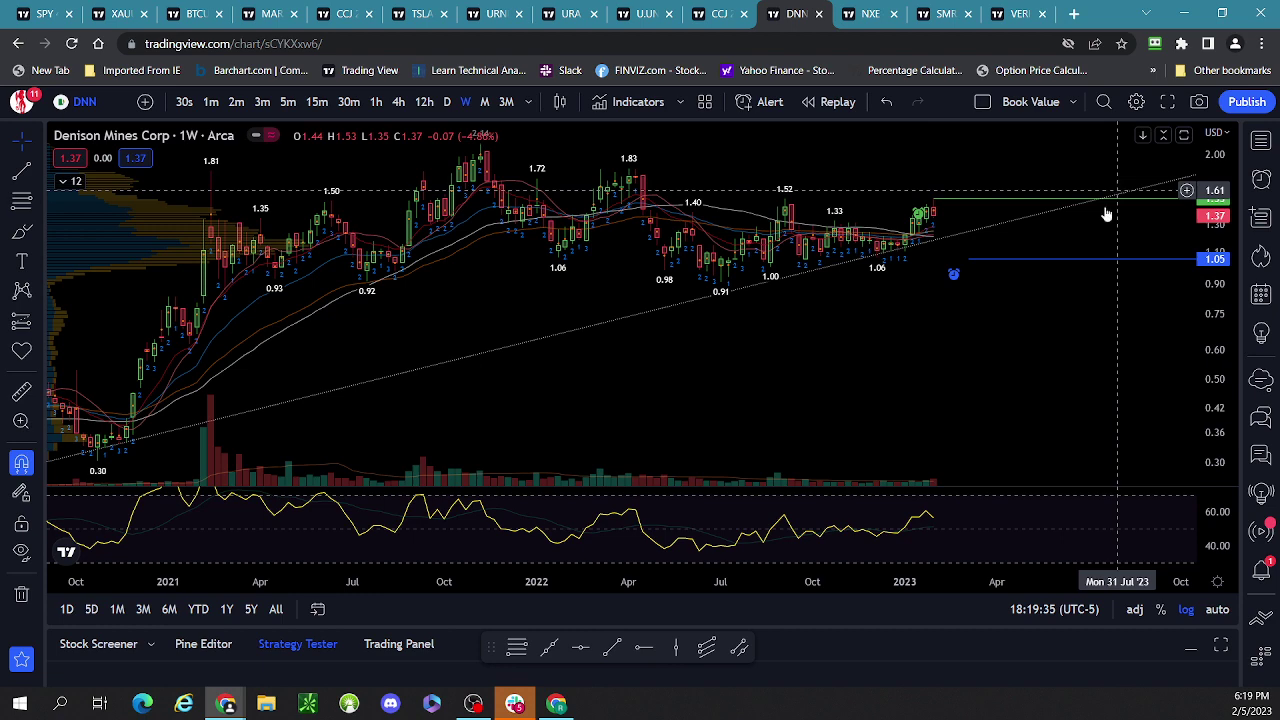
scroll(919, 323, "up", 1)
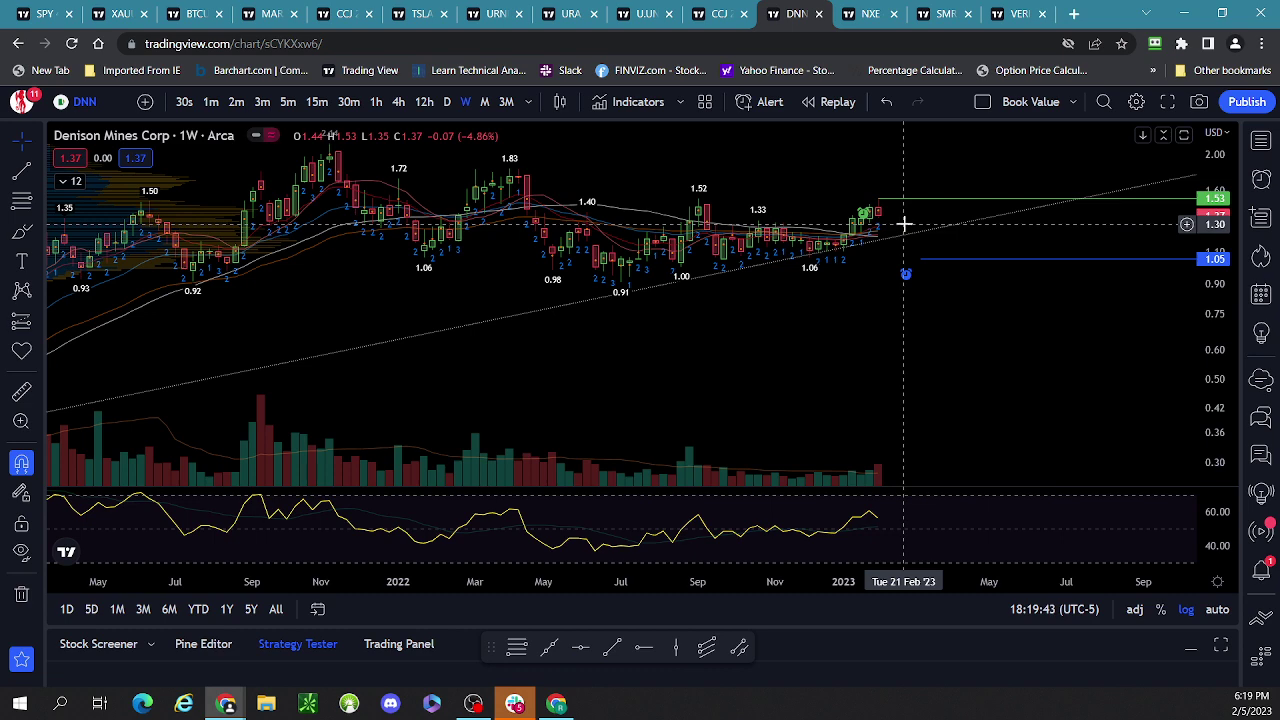
left_click_drag(1225, 392, 1225, 378)
left_click_drag(1025, 340, 929, 410)
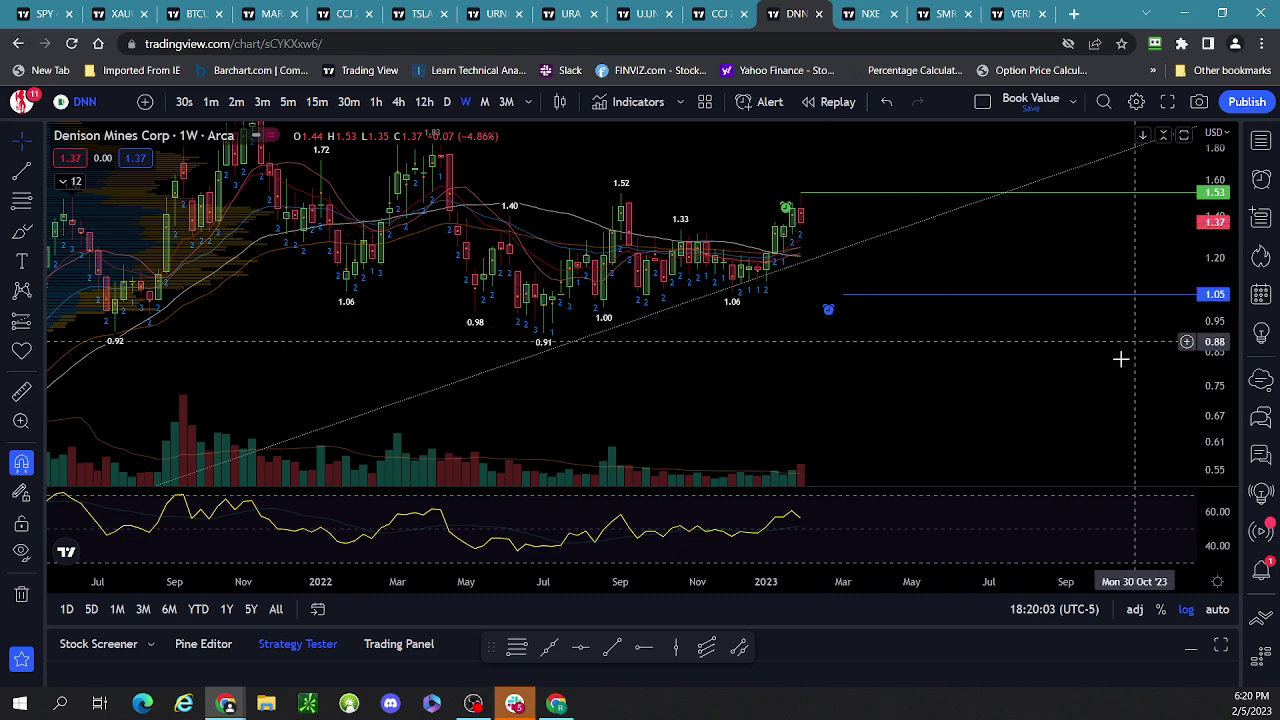
scroll(1123, 360, "down", 2)
scroll(1117, 366, "down", 1)
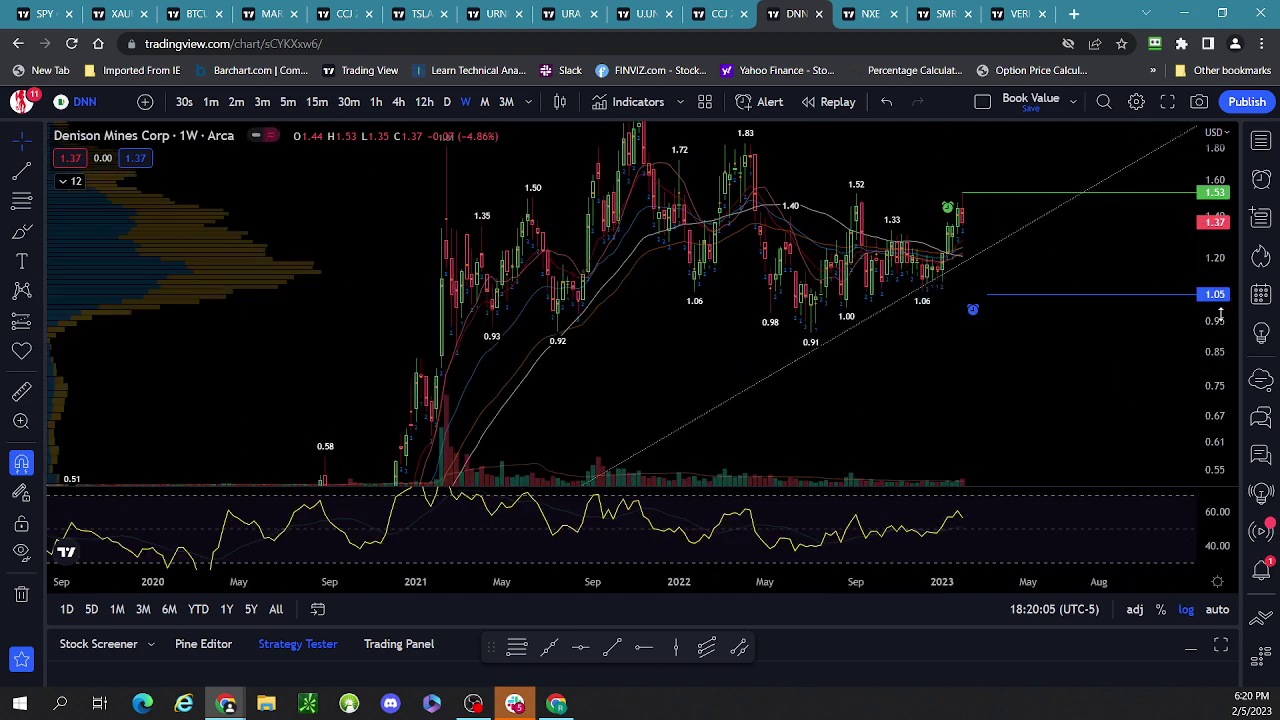
left_click_drag(1218, 316, 1218, 354)
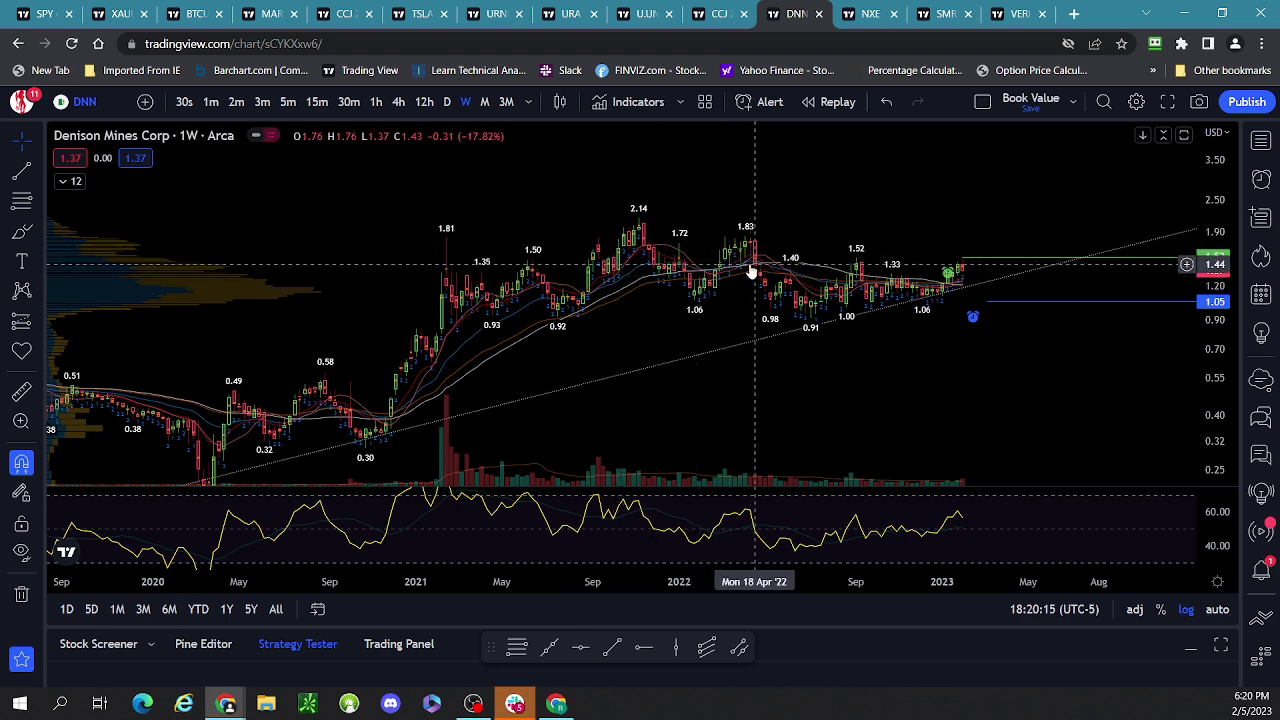
scroll(1007, 381, "up", 1)
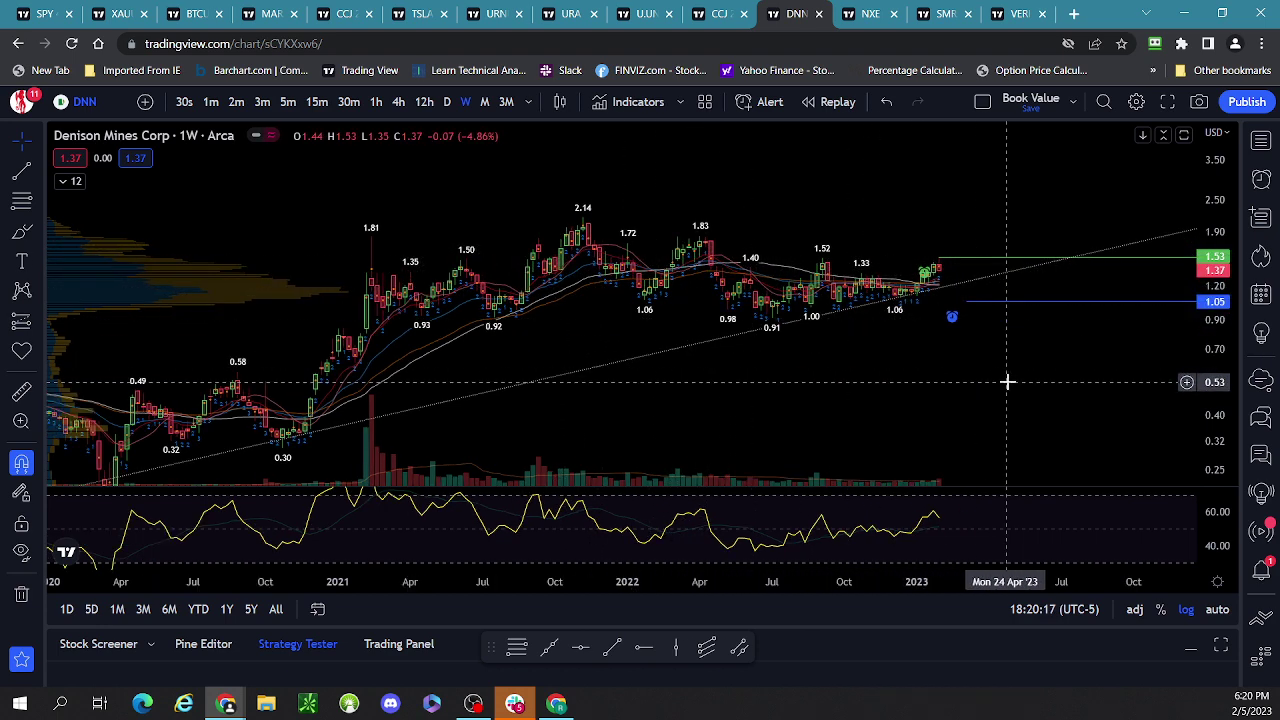
scroll(1007, 381, "up", 2)
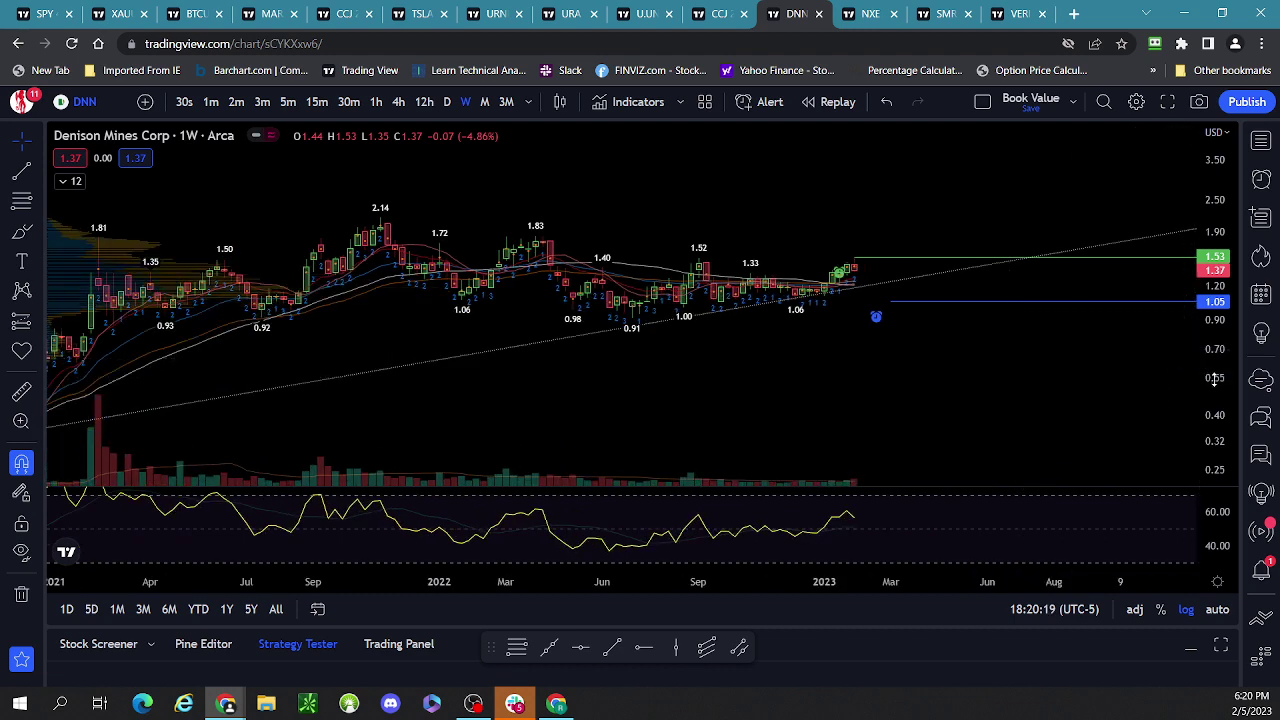
scroll(1214, 378, "up", 2)
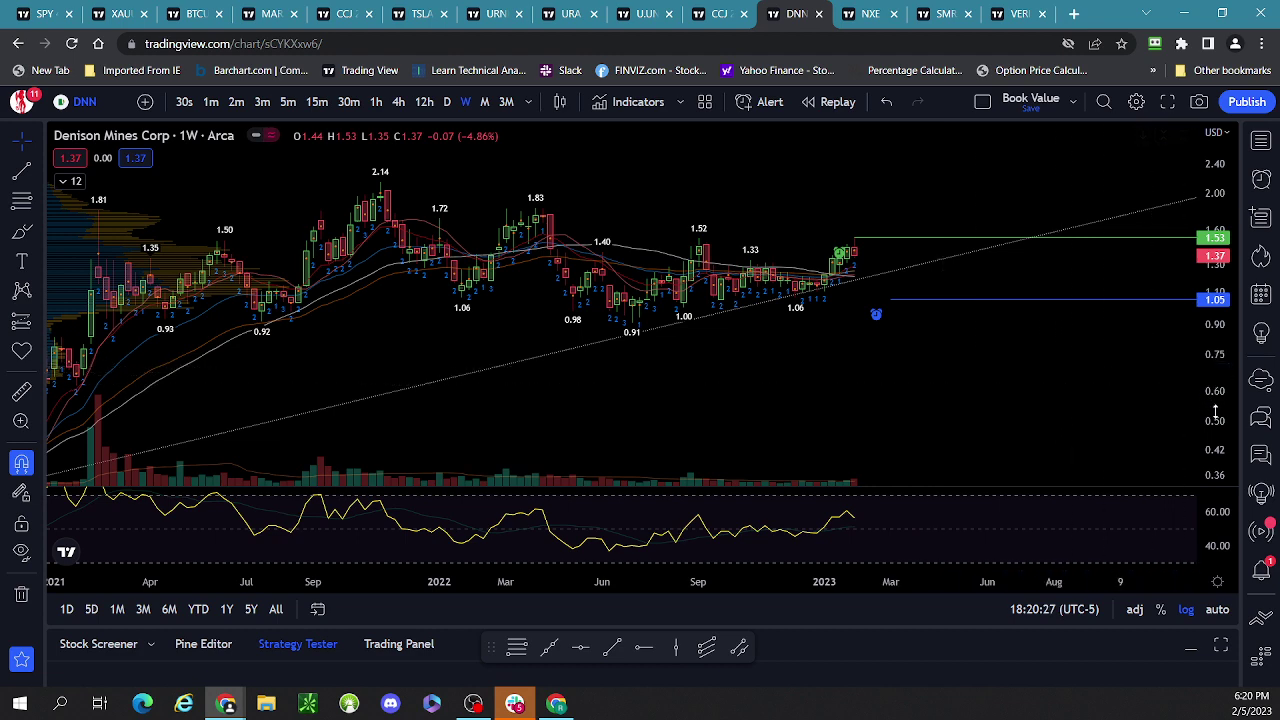
scroll(1214, 407, "up", 2)
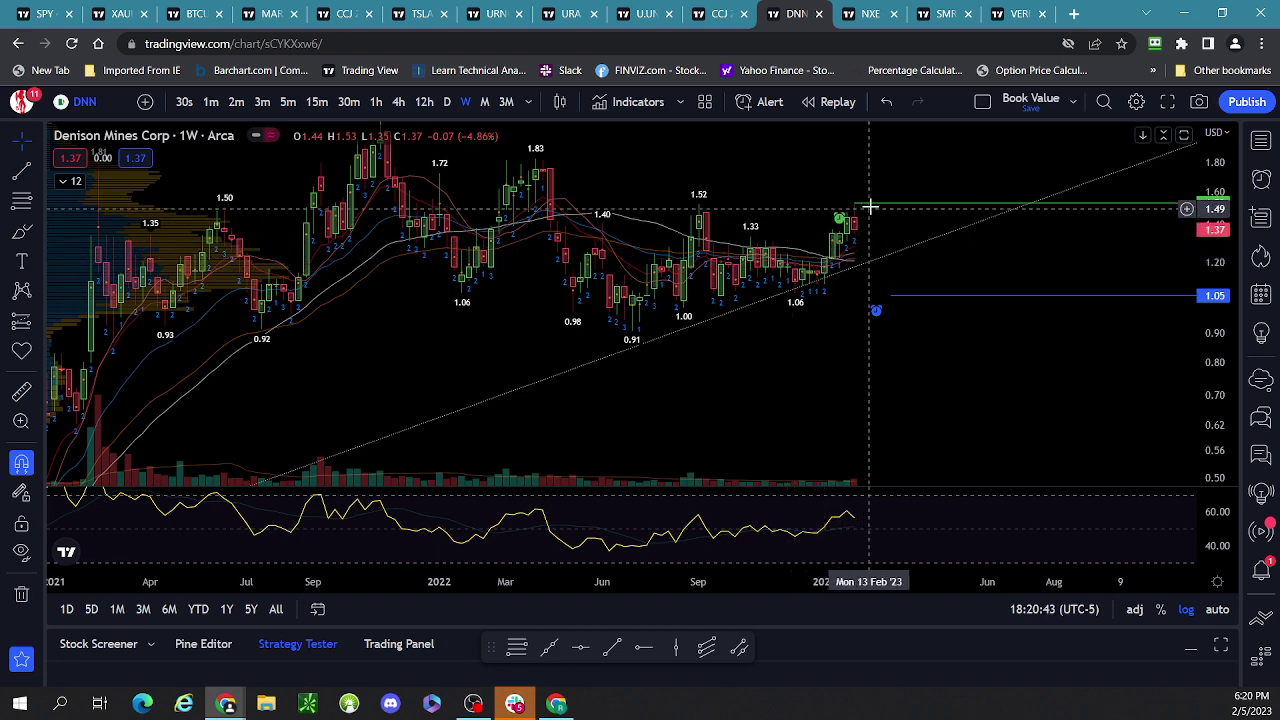
Switch DNN to the 1-day timeframe and move the blue alert line up to 1.22, the low of the 19 January candle.
left_click(450, 104)
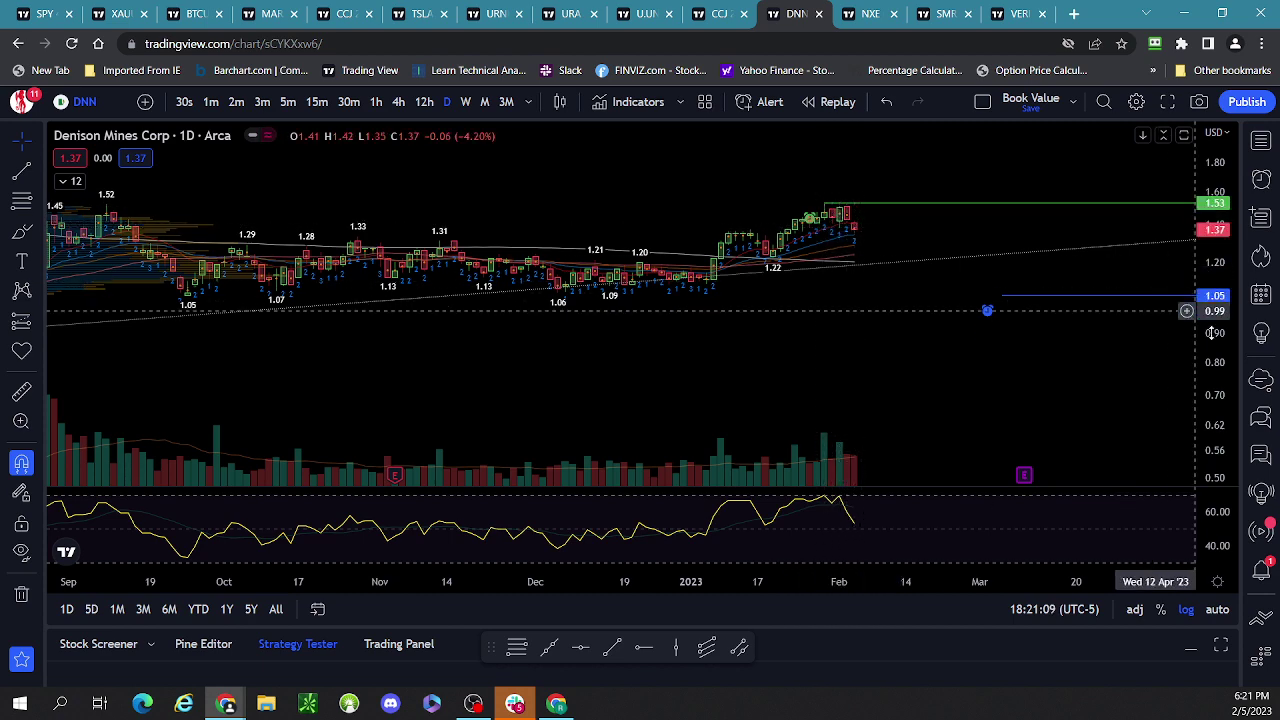
left_click_drag(1213, 317, 849, 283)
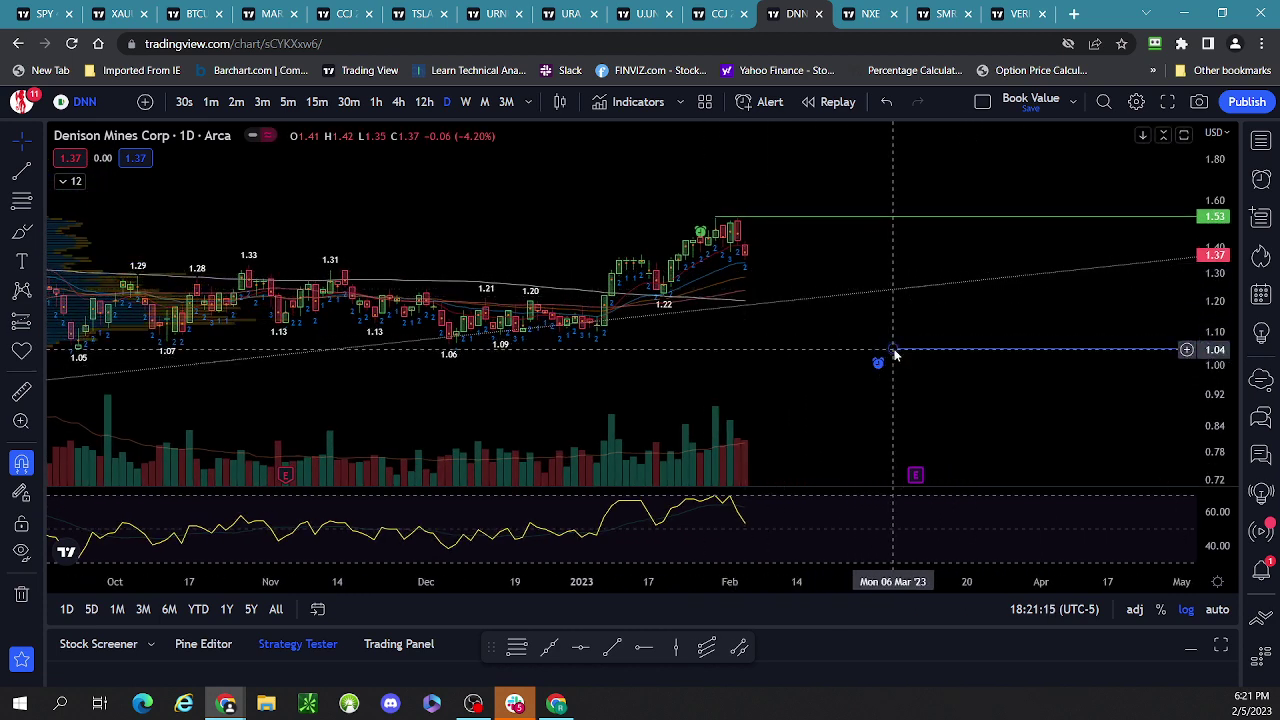
left_click_drag(894, 352, 663, 309)
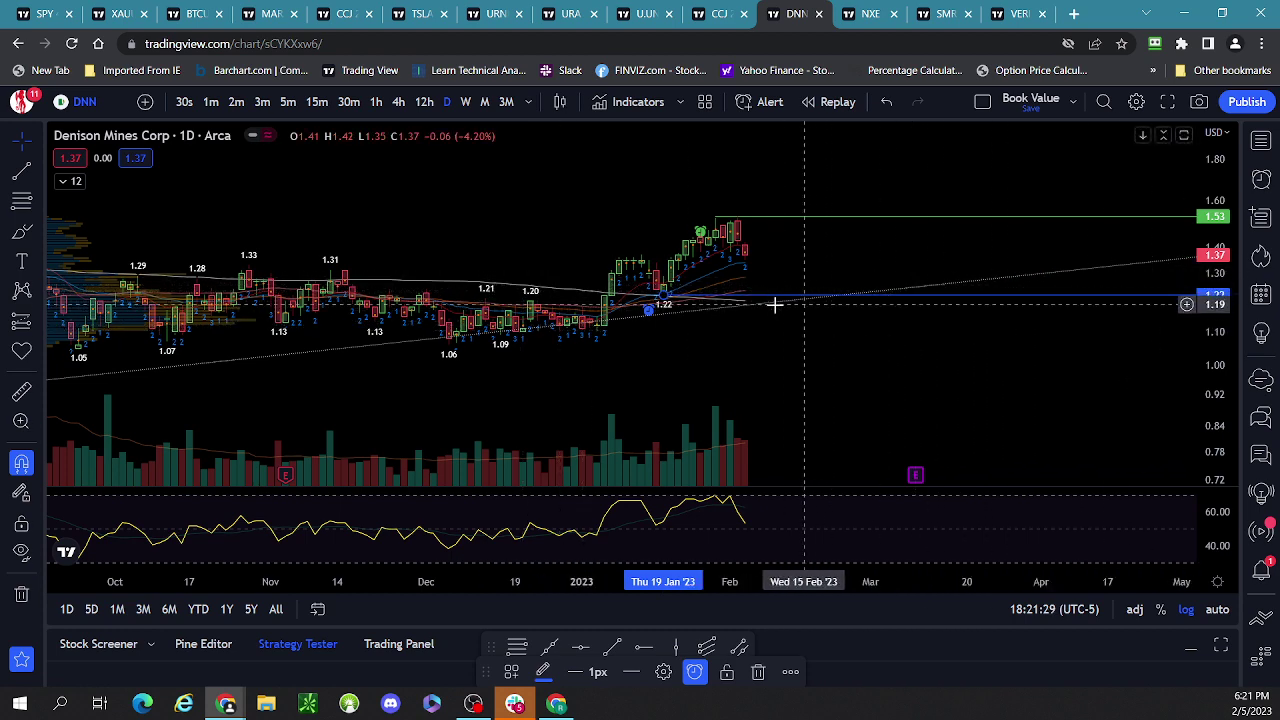
Examine the daily DNN price action and RSI since late 2021 against the rising trendline and the 1.53 and 1.22 lines.
scroll(771, 369, "down", 3)
scroll(773, 372, "down", 5)
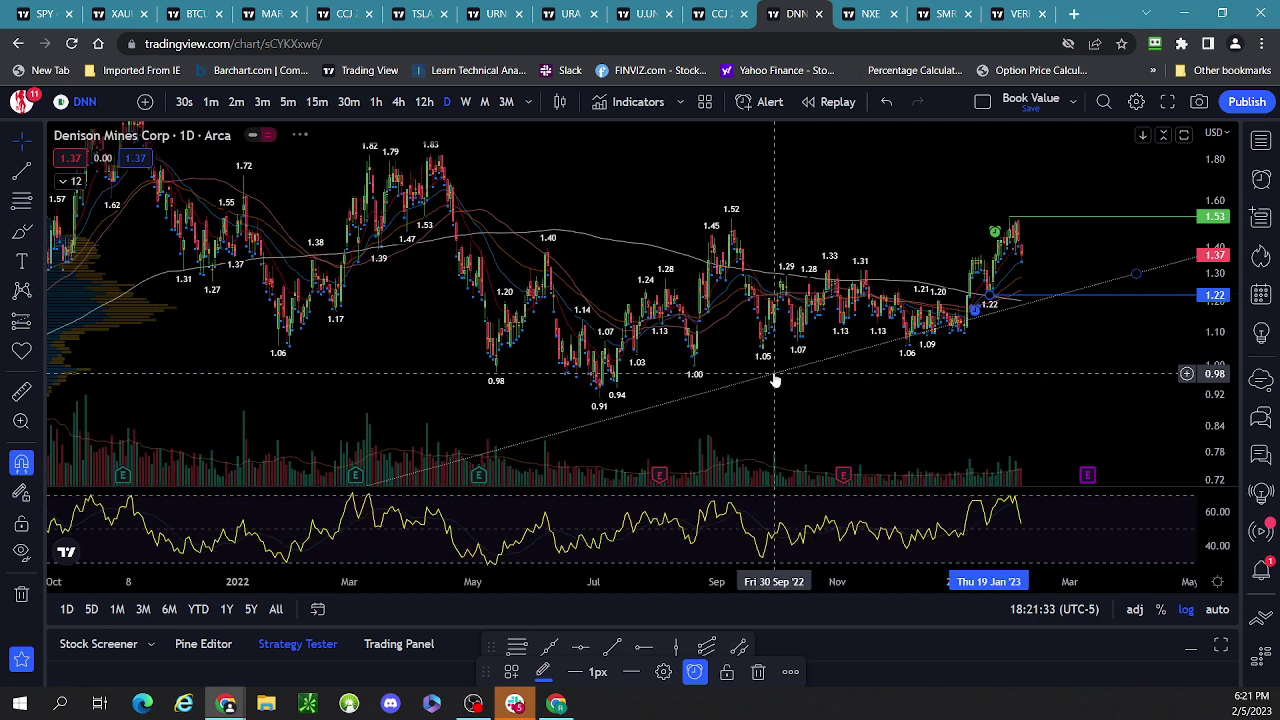
scroll(986, 374, "up", 5)
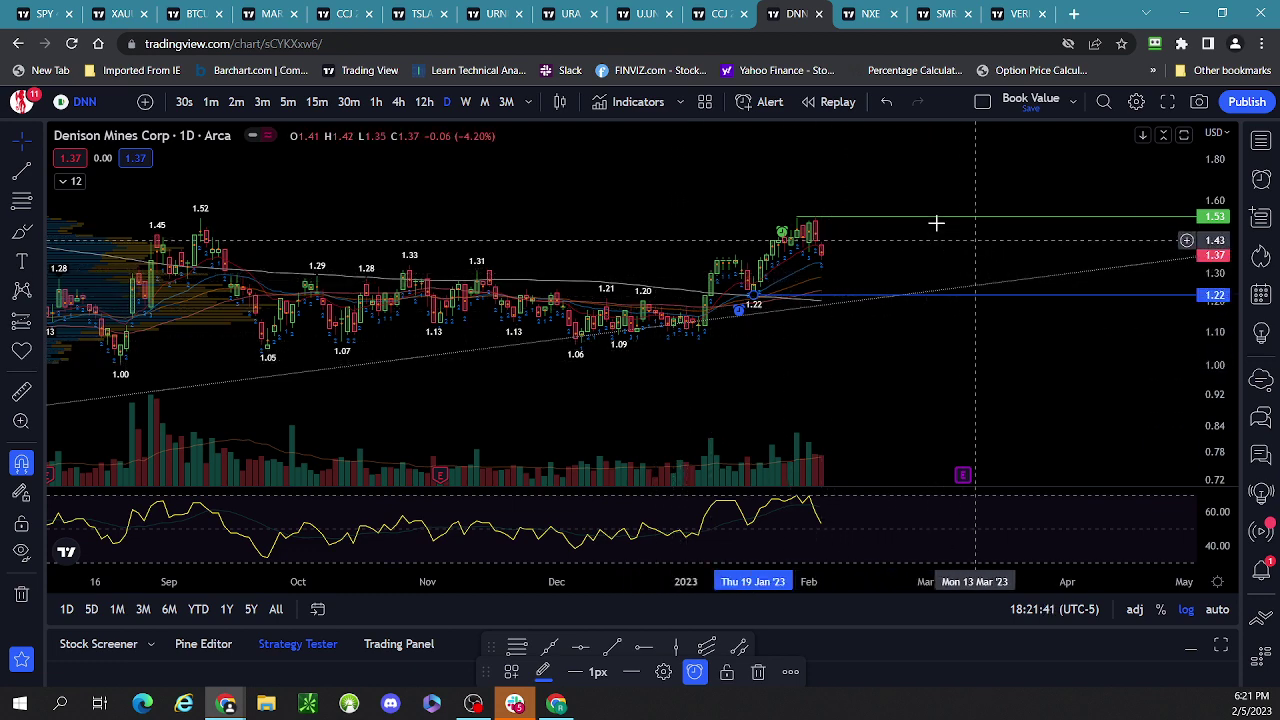
scroll(949, 213, "down", 2)
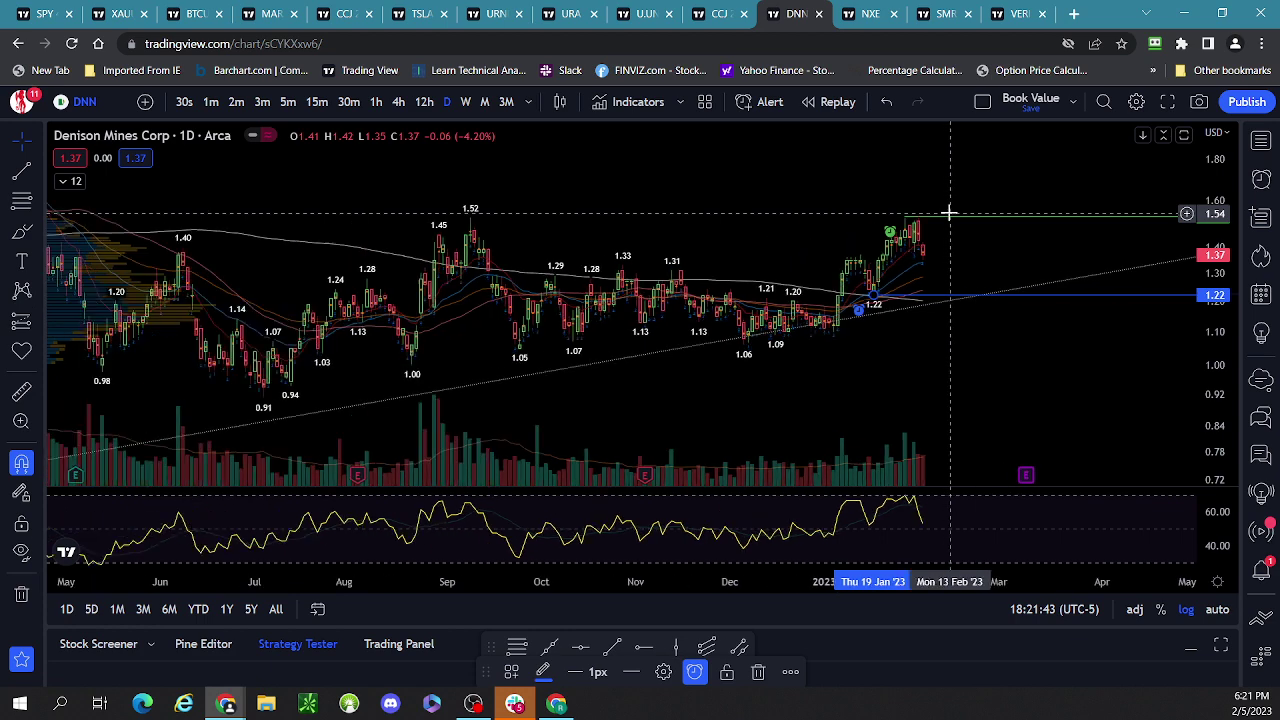
scroll(838, 222, "down", 2)
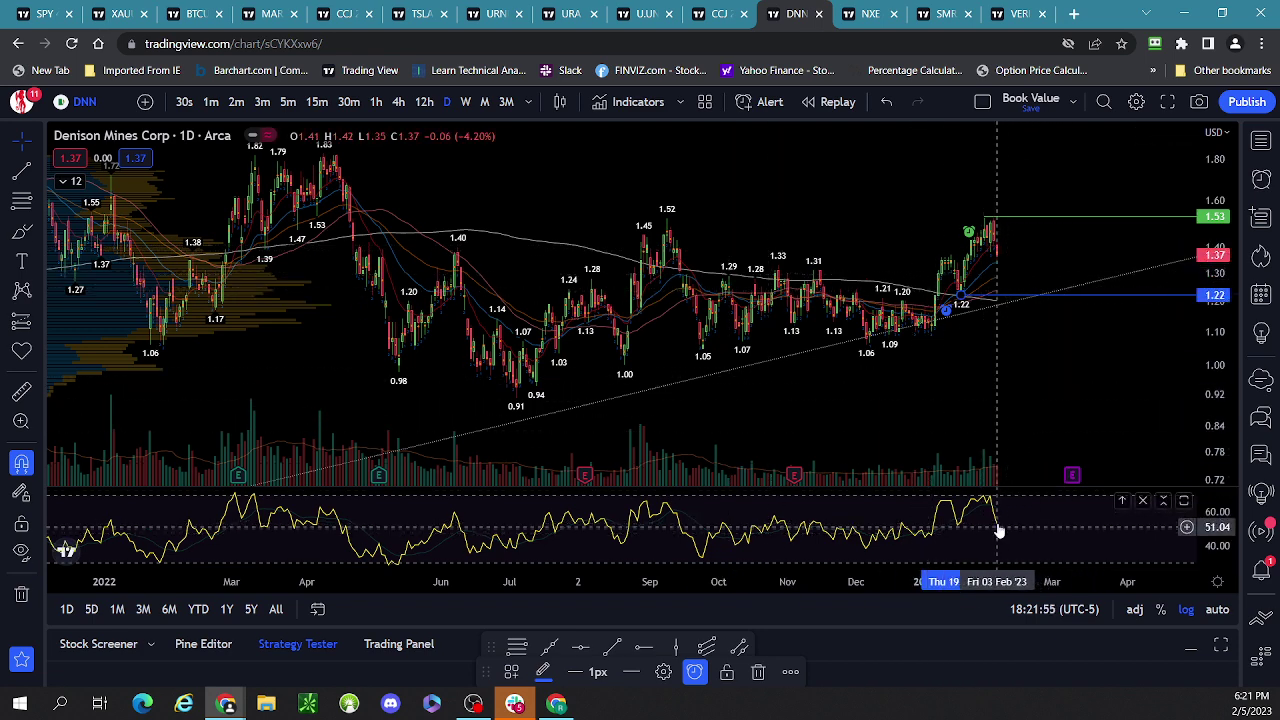
scroll(1083, 403, "up", 2)
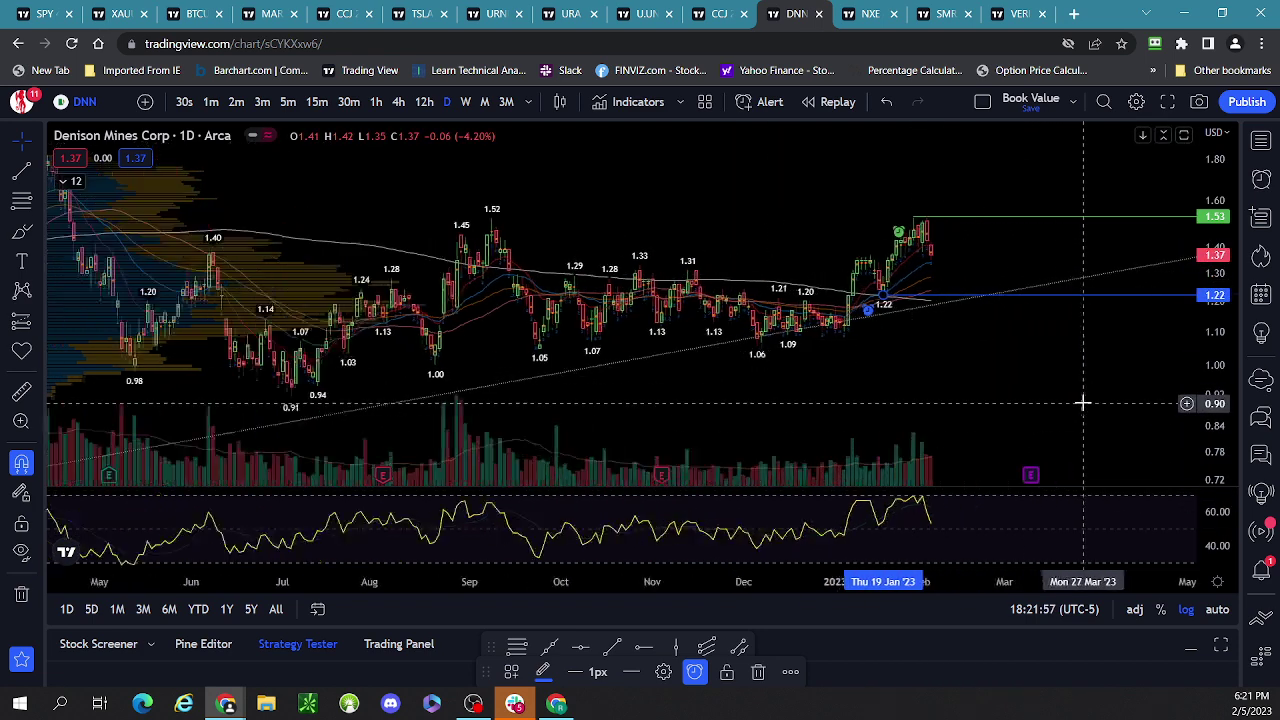
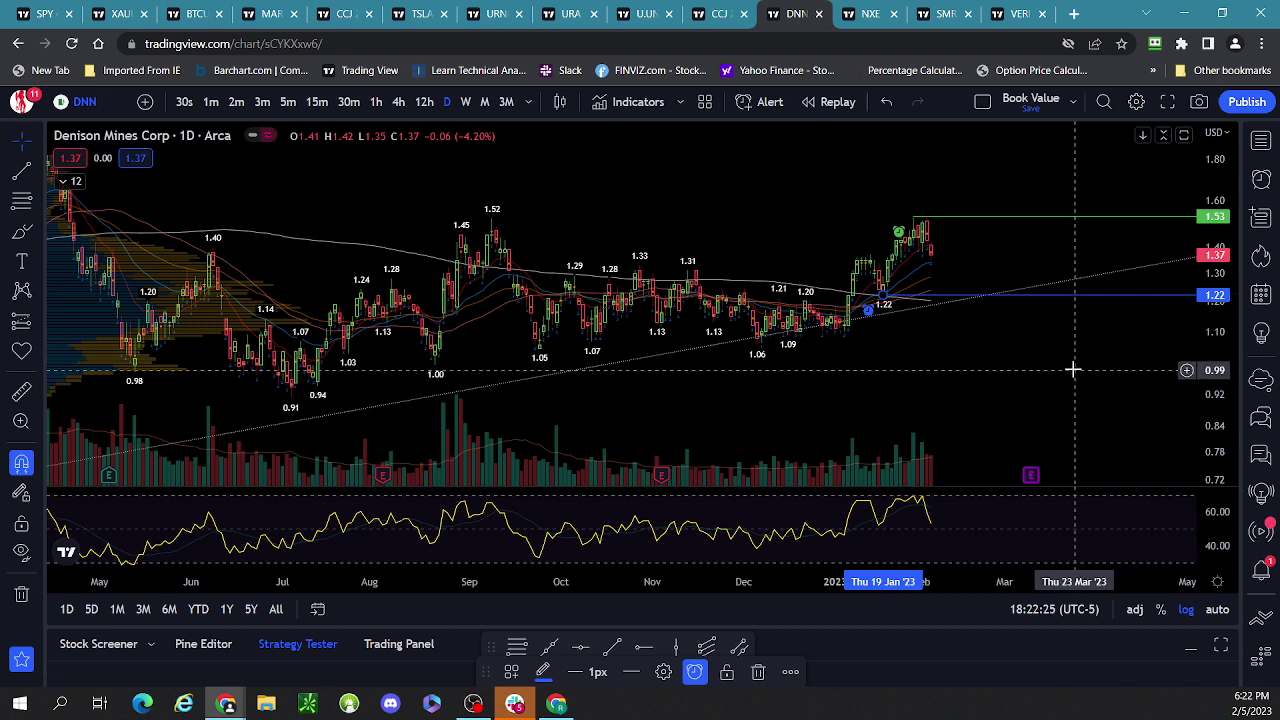
scroll(1072, 369, "up", 4)
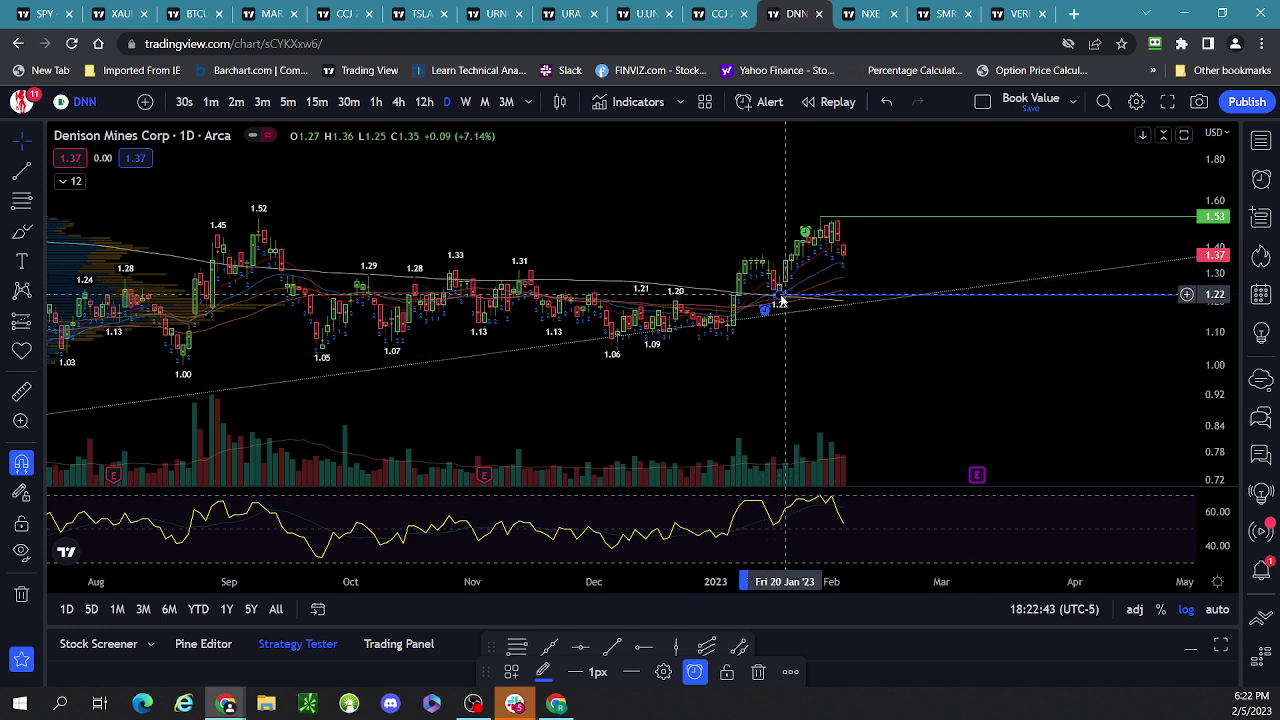
scroll(894, 341, "down", 3)
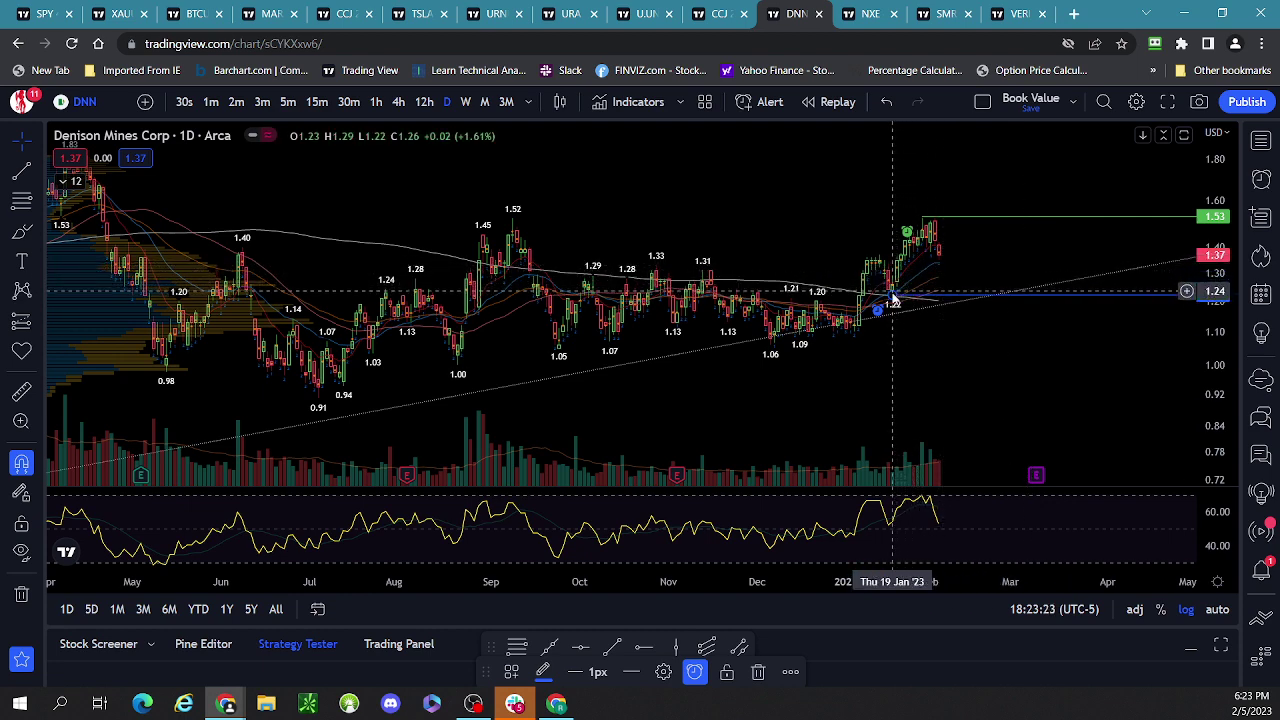
Raise the blue alert line on the daily DNN chart to 1.31.
left_click_drag(893, 294, 902, 271)
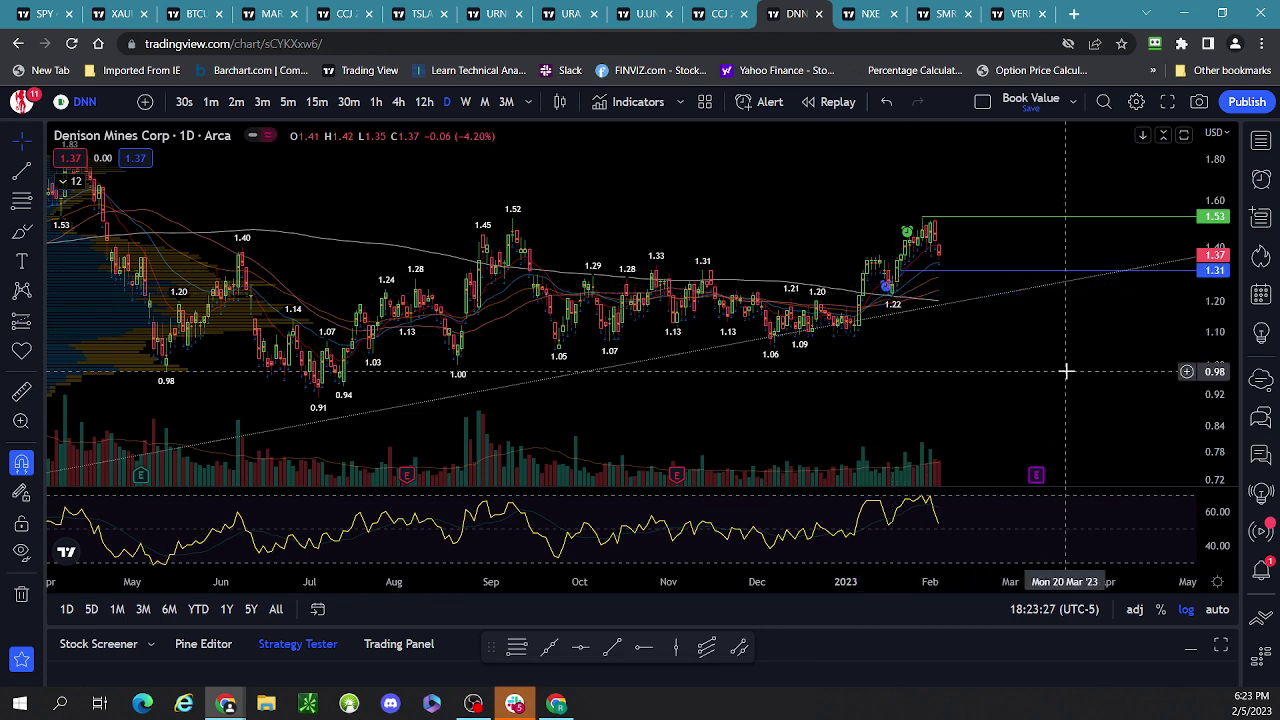
scroll(1066, 371, "up", 3)
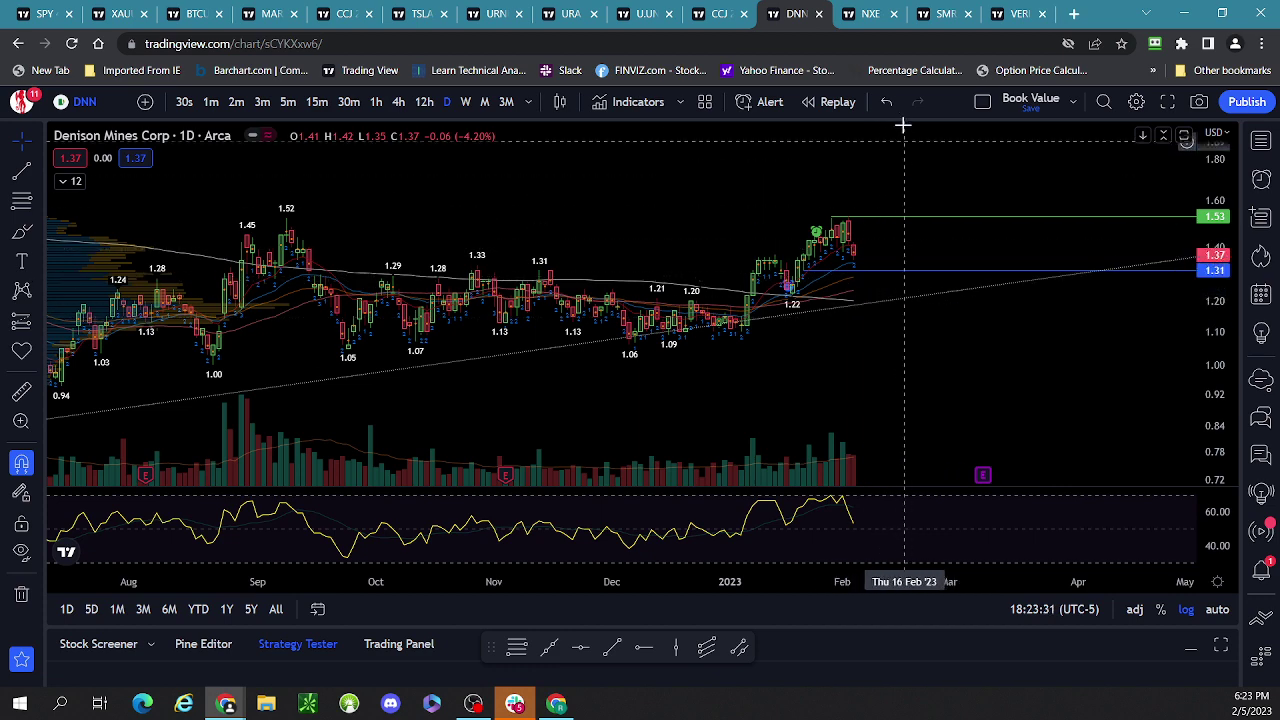
Open the weekly NexGen Energy (NXE) chart and examine price action since 2021 against the 5.33, 4.46 and 3.39 alert lines.
left_click(869, 20)
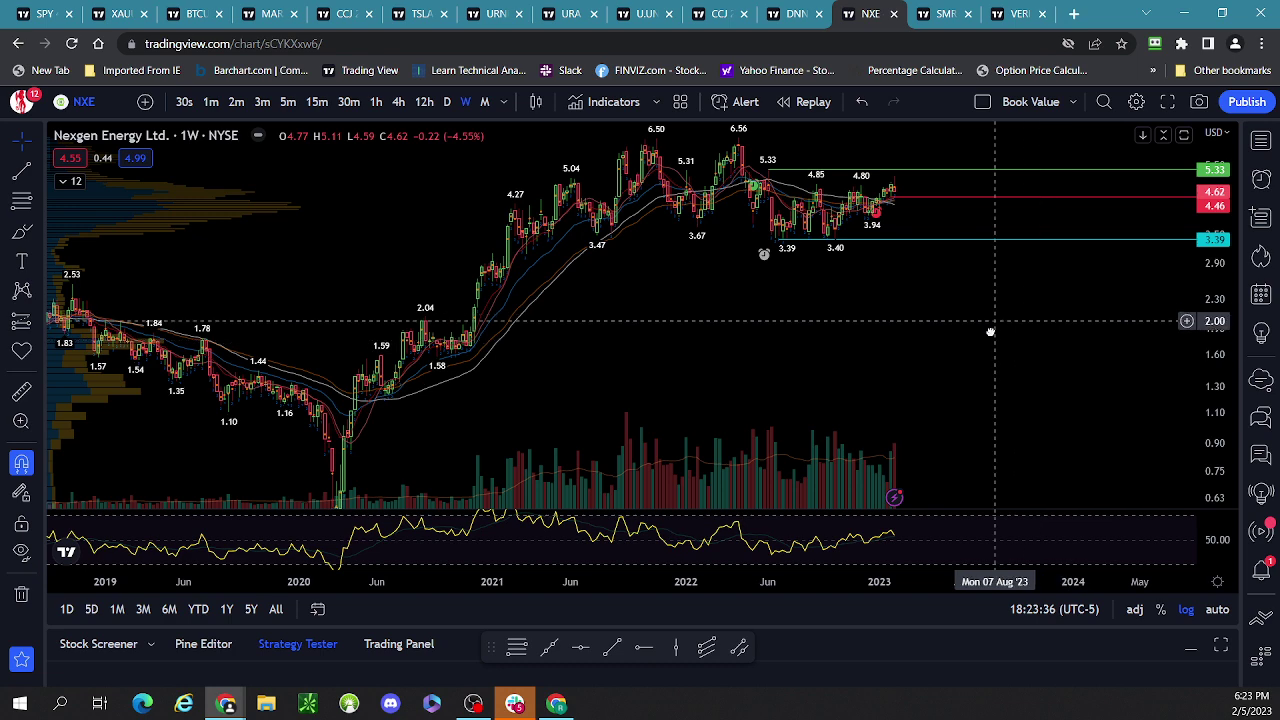
left_click_drag(989, 331, 969, 370)
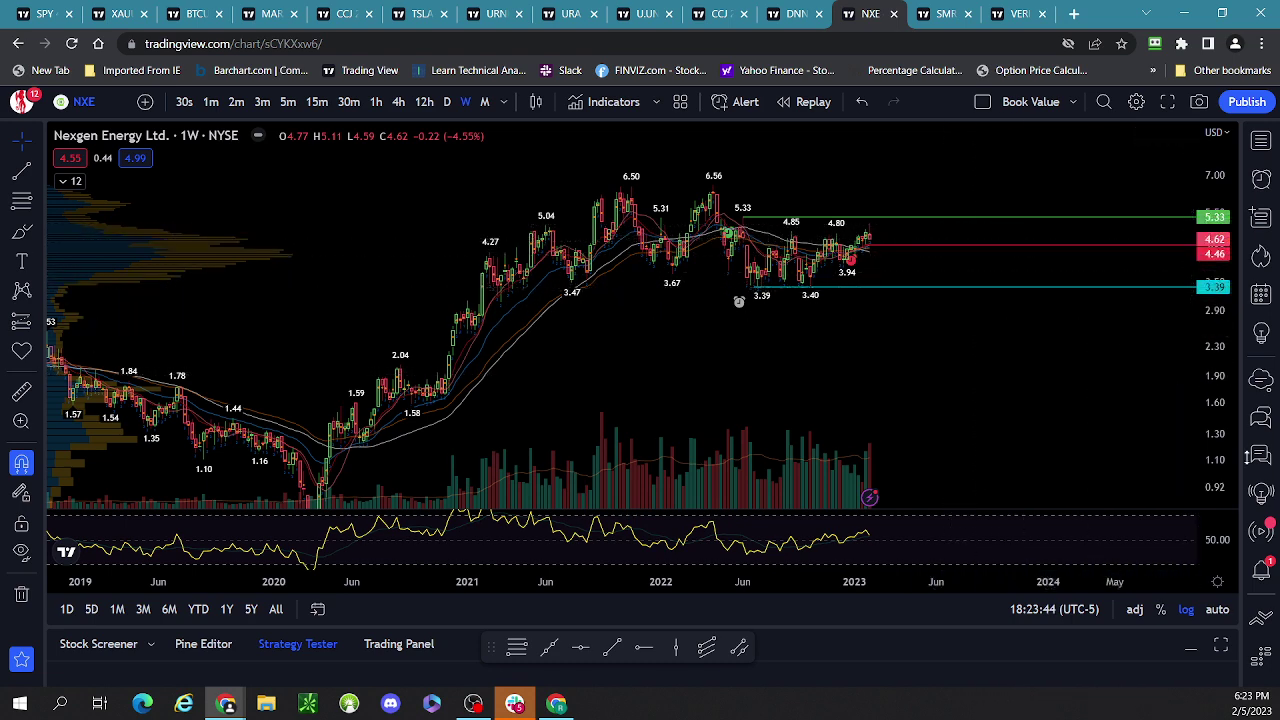
scroll(1030, 400, "up", 3)
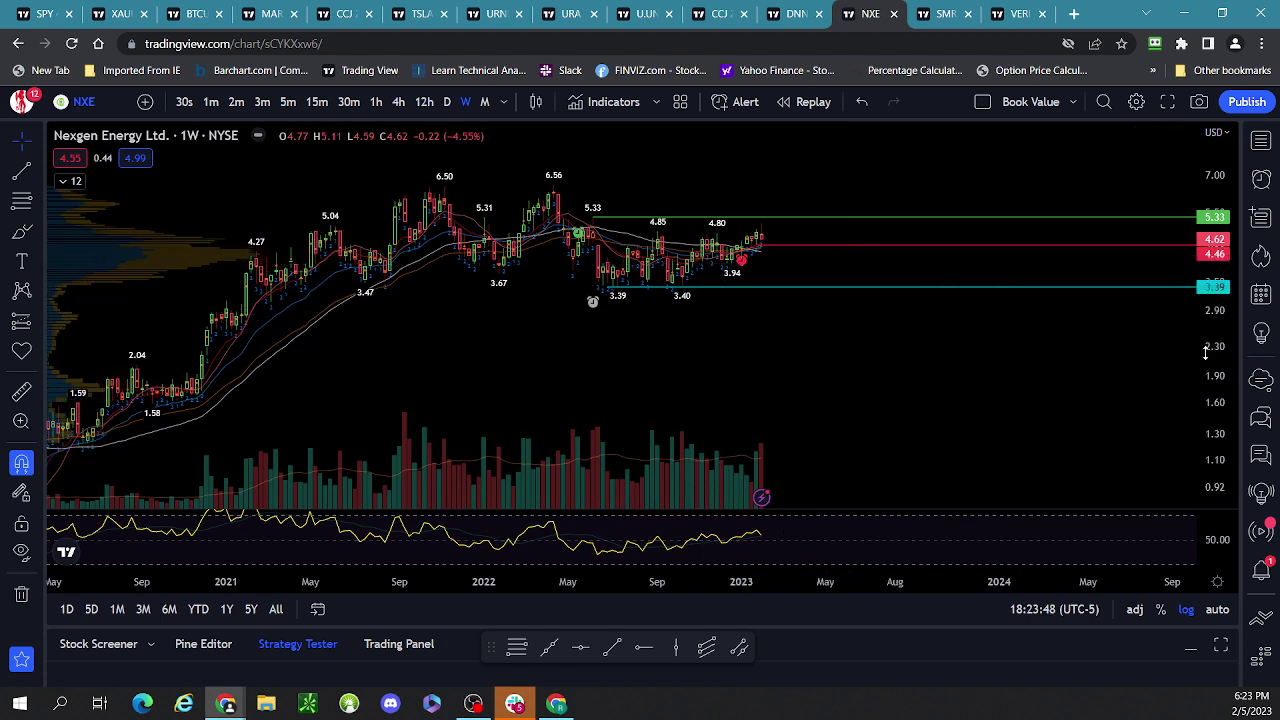
scroll(1215, 352, "down", 2)
scroll(766, 269, "up", 2)
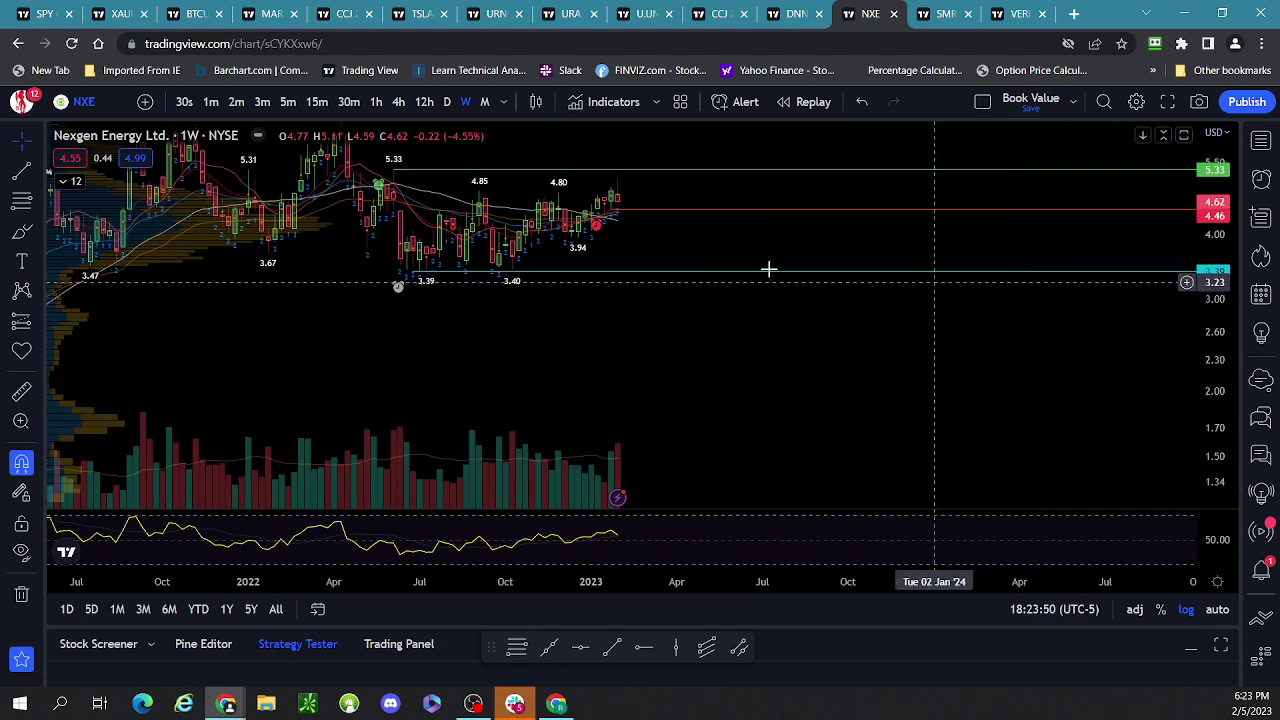
left_click_drag(670, 226, 840, 294)
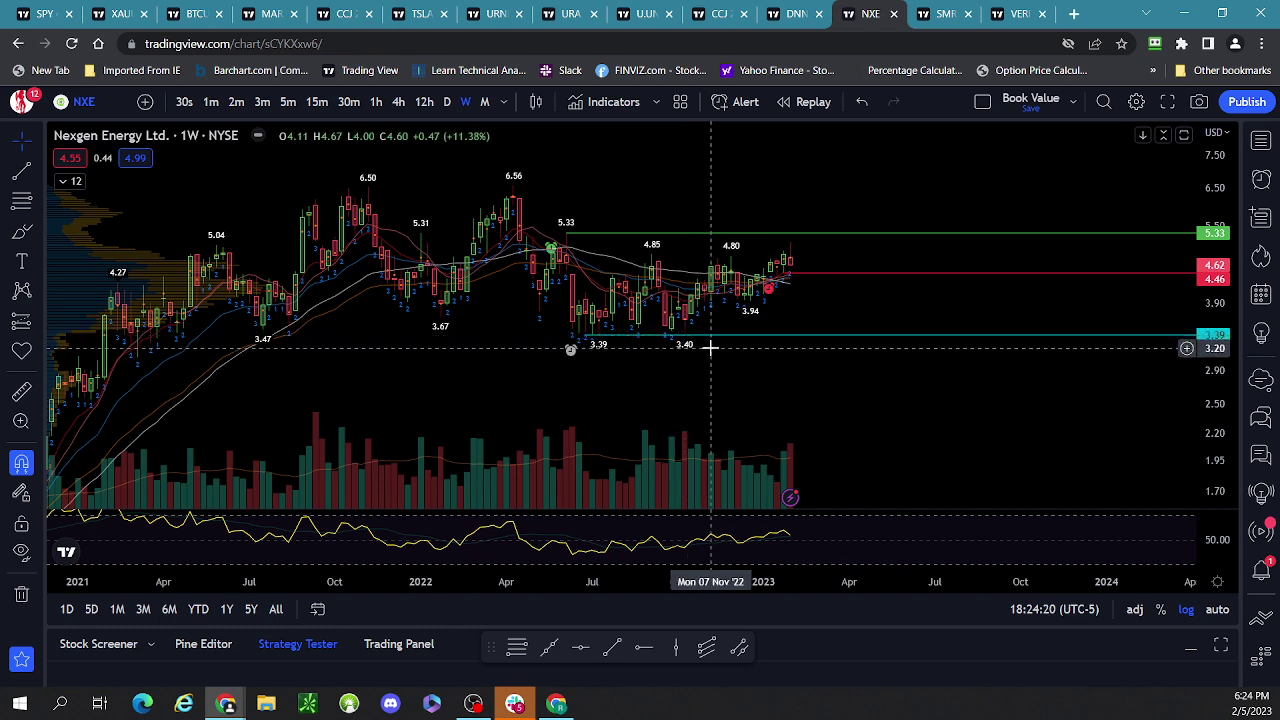
scroll(709, 347, "up", 4)
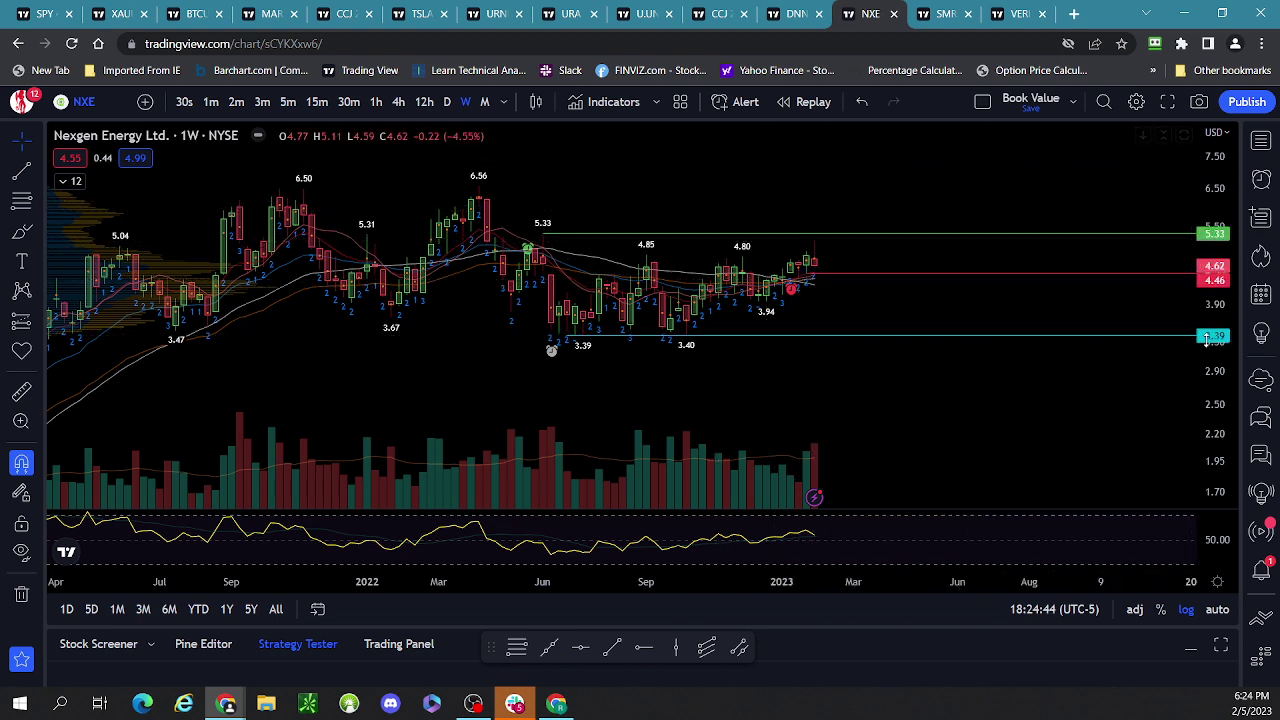
left_click_drag(1210, 335, 1205, 300)
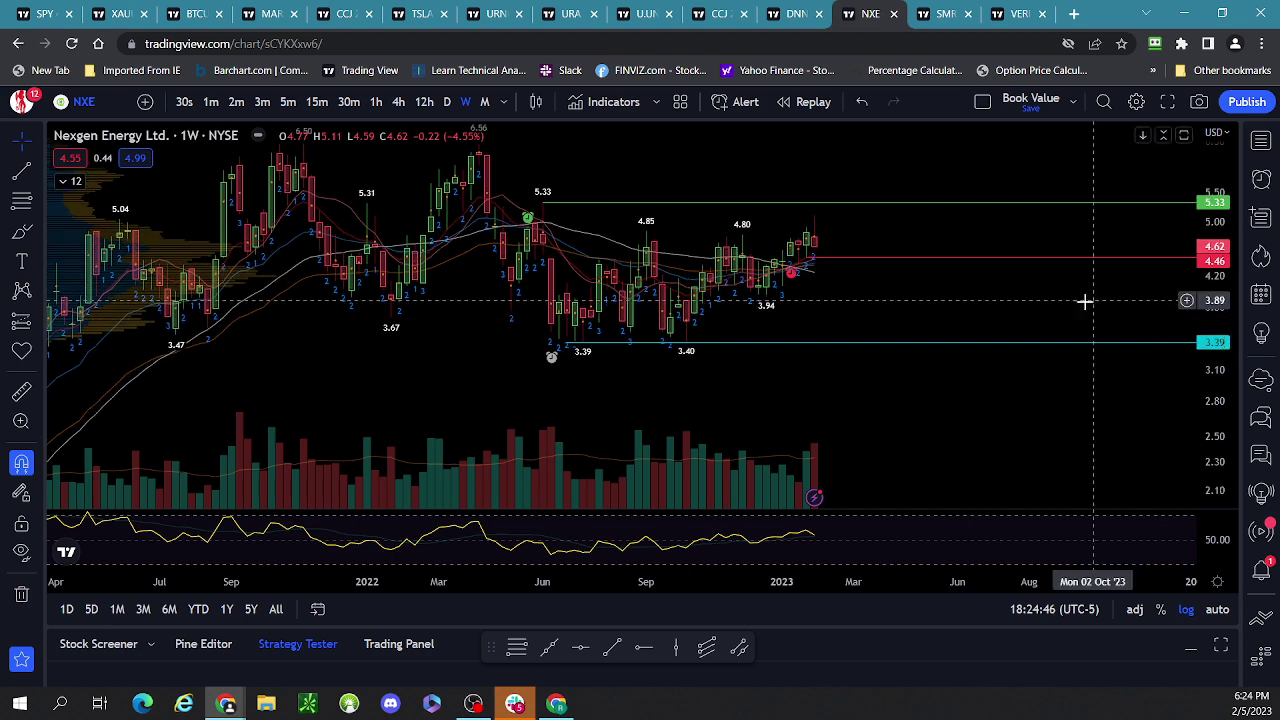
left_click_drag(1086, 300, 992, 318)
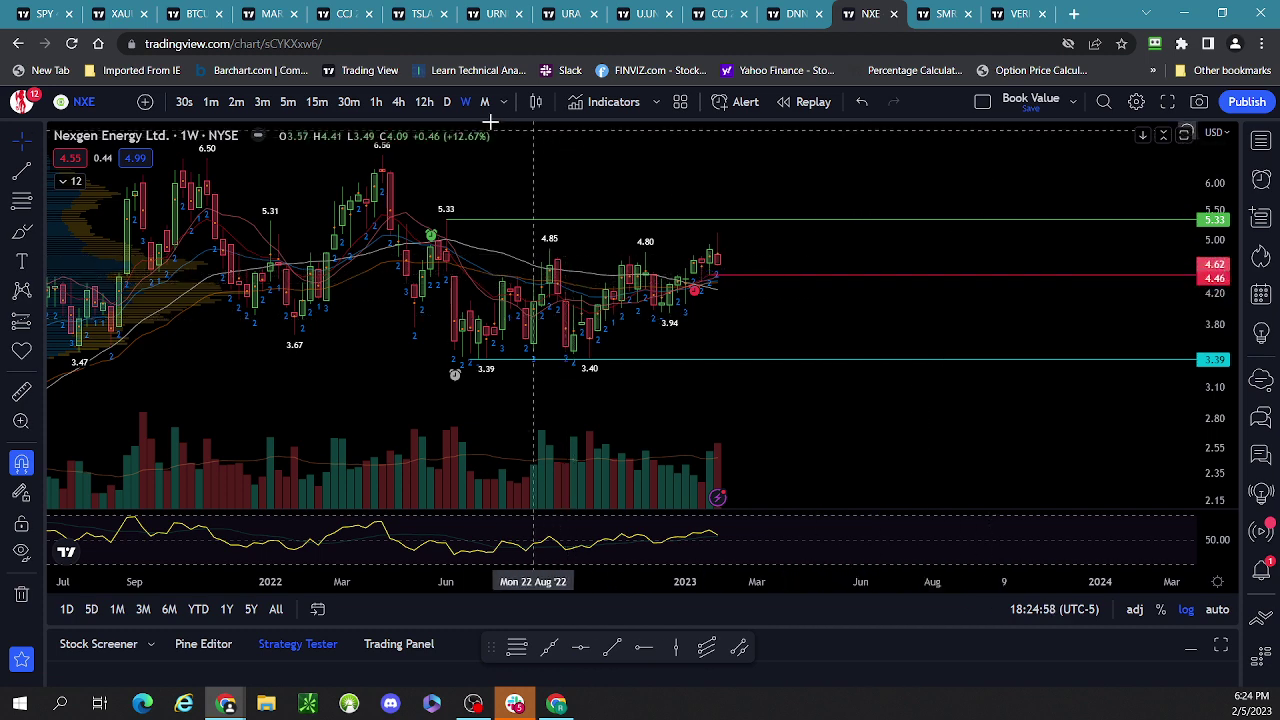
Switch NXE to the 1-day timeframe and examine the recent swing highs and lows against the 4.46 line and moving averages.
left_click(446, 102)
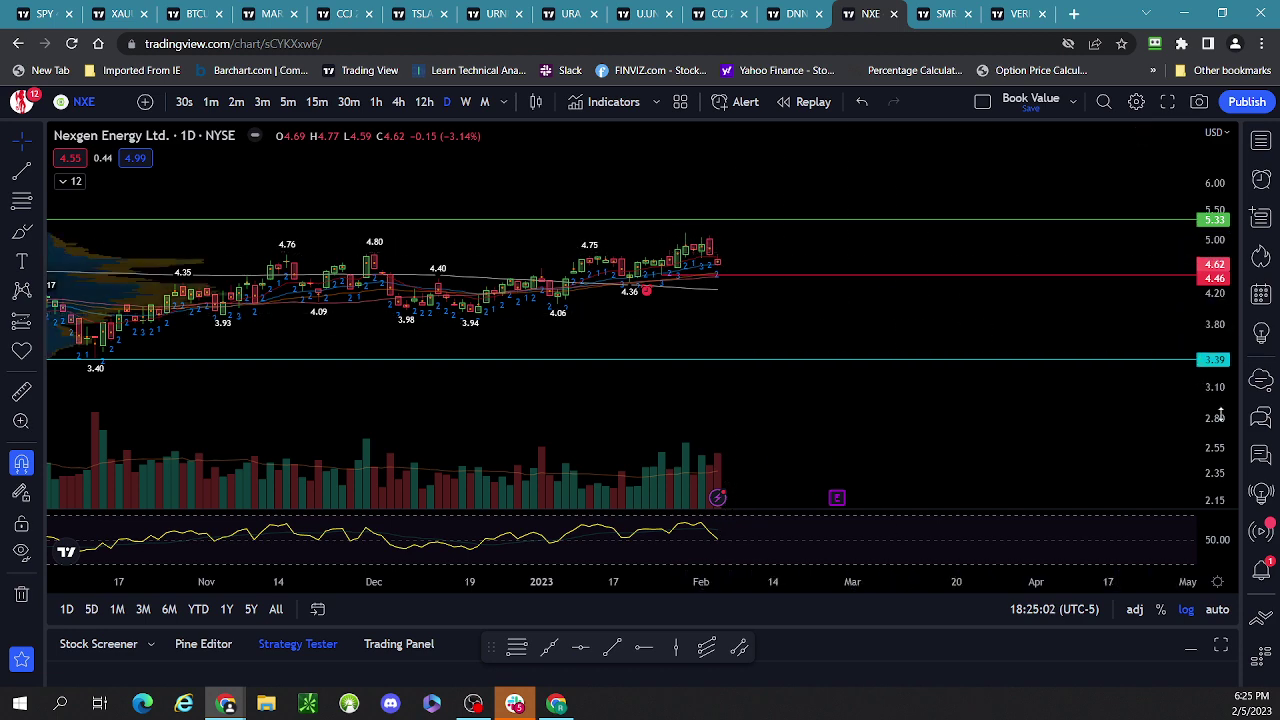
left_click_drag(1220, 415, 1218, 350)
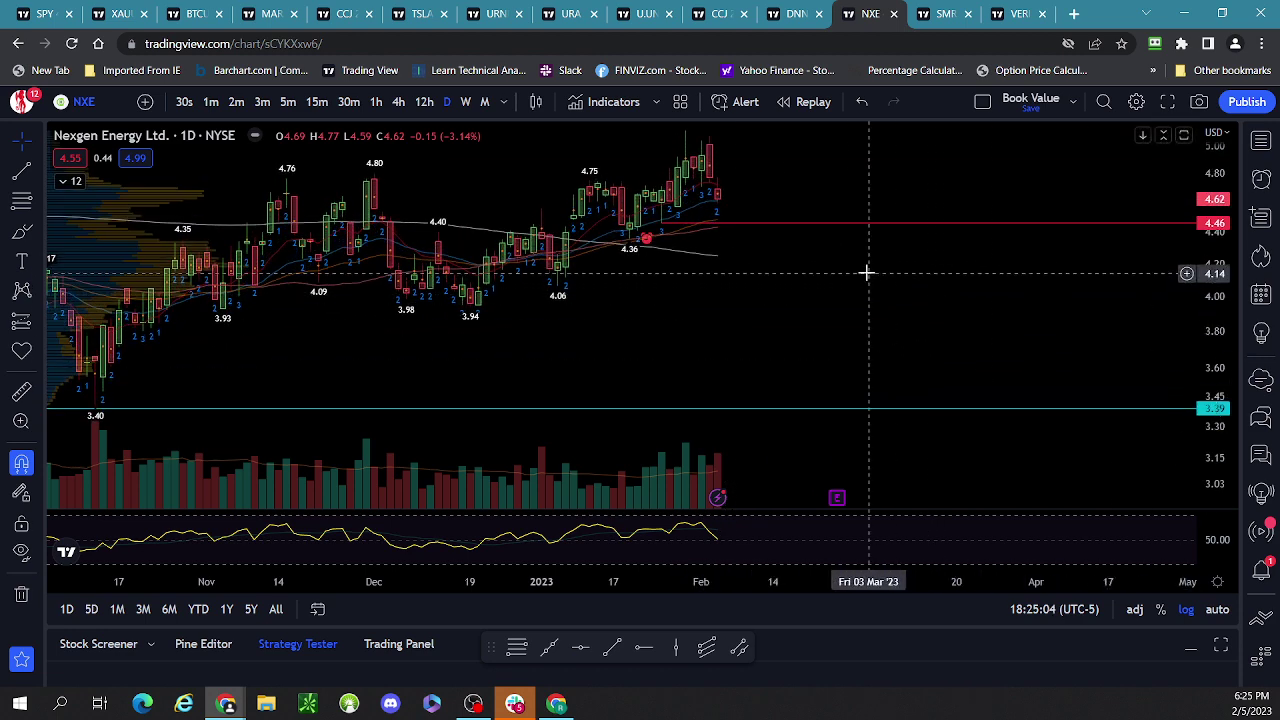
left_click_drag(866, 272, 877, 309)
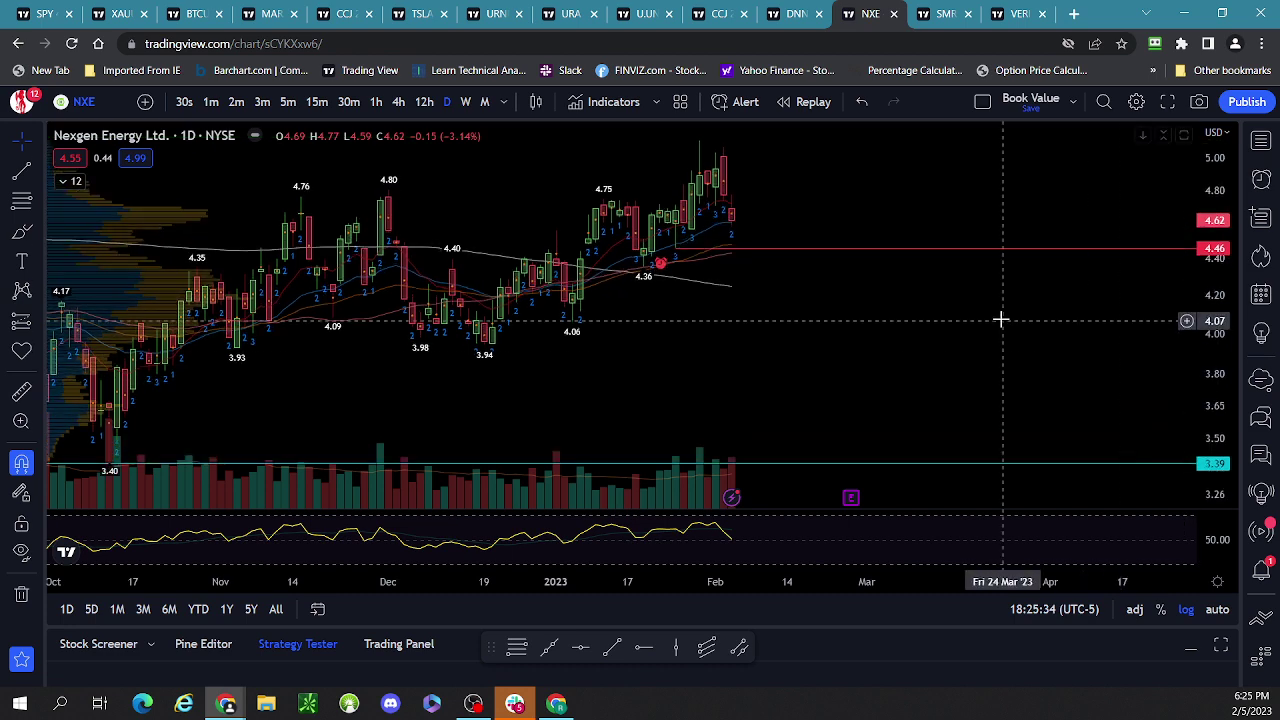
left_click_drag(927, 339, 791, 374)
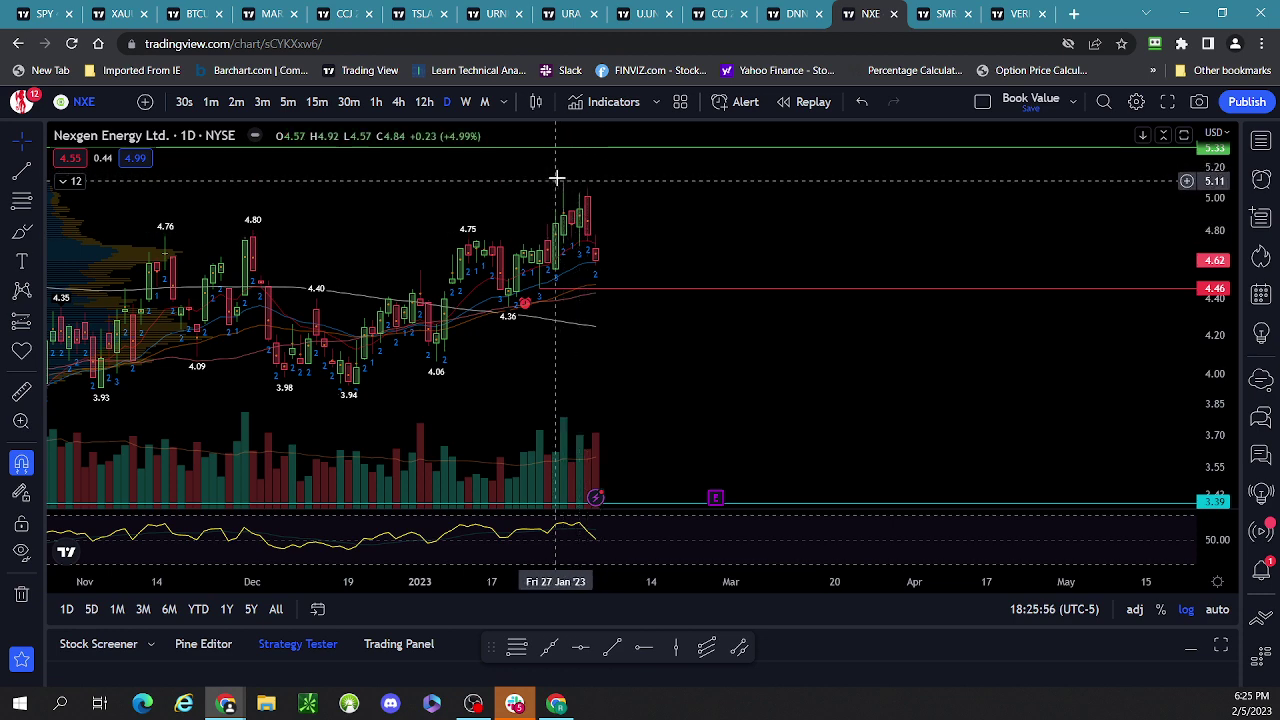
scroll(560, 180, "down", 3)
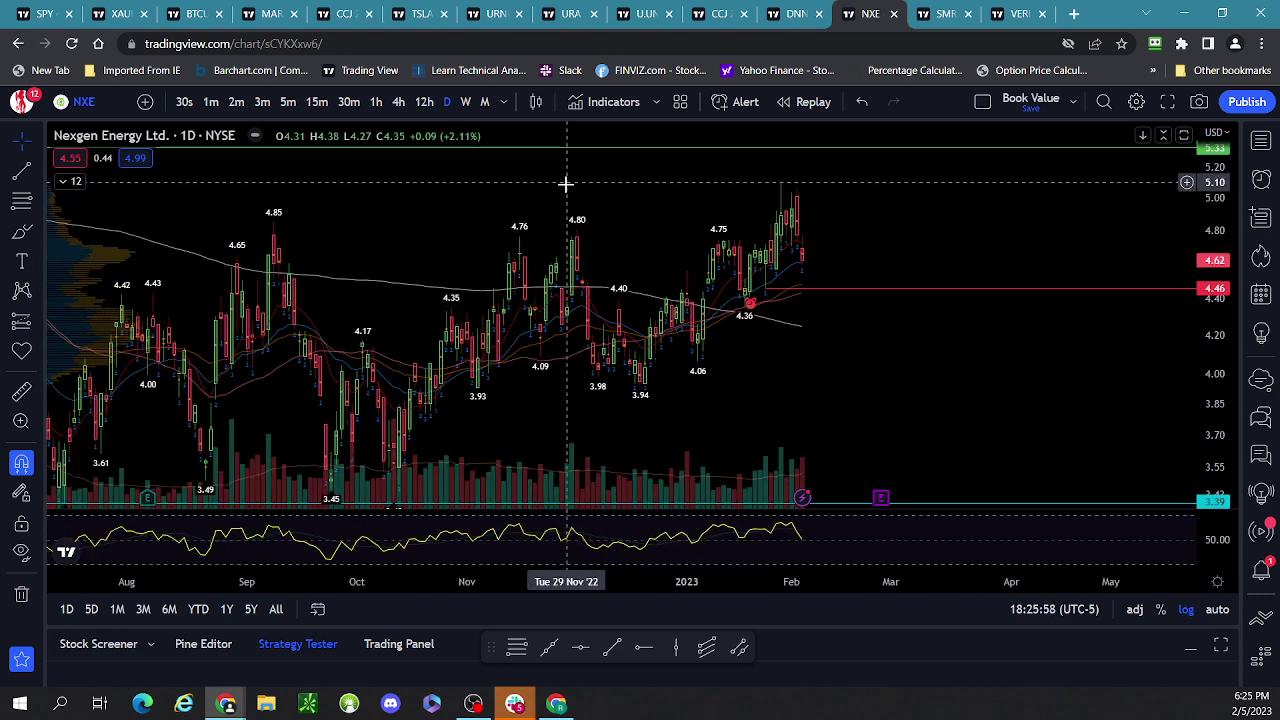
scroll(572, 186, "down", 1)
scroll(575, 188, "down", 2)
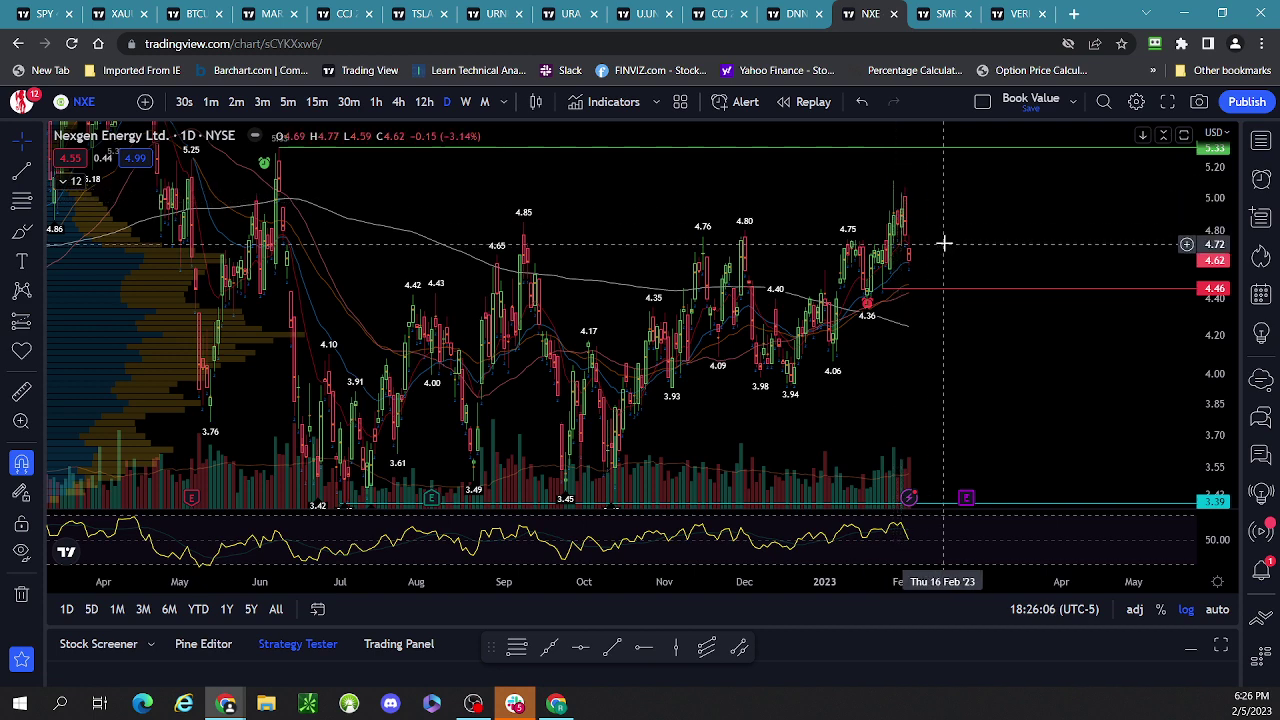
scroll(944, 241, "up", 2)
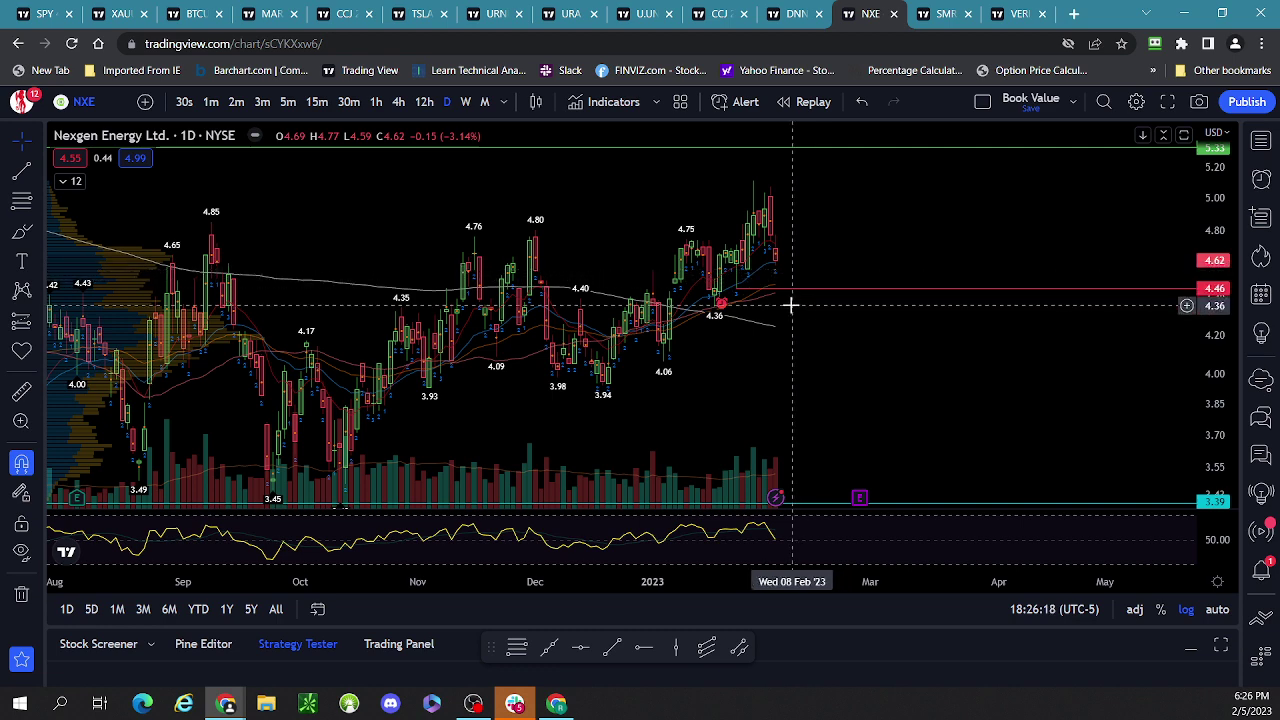
scroll(791, 305, "down", 4)
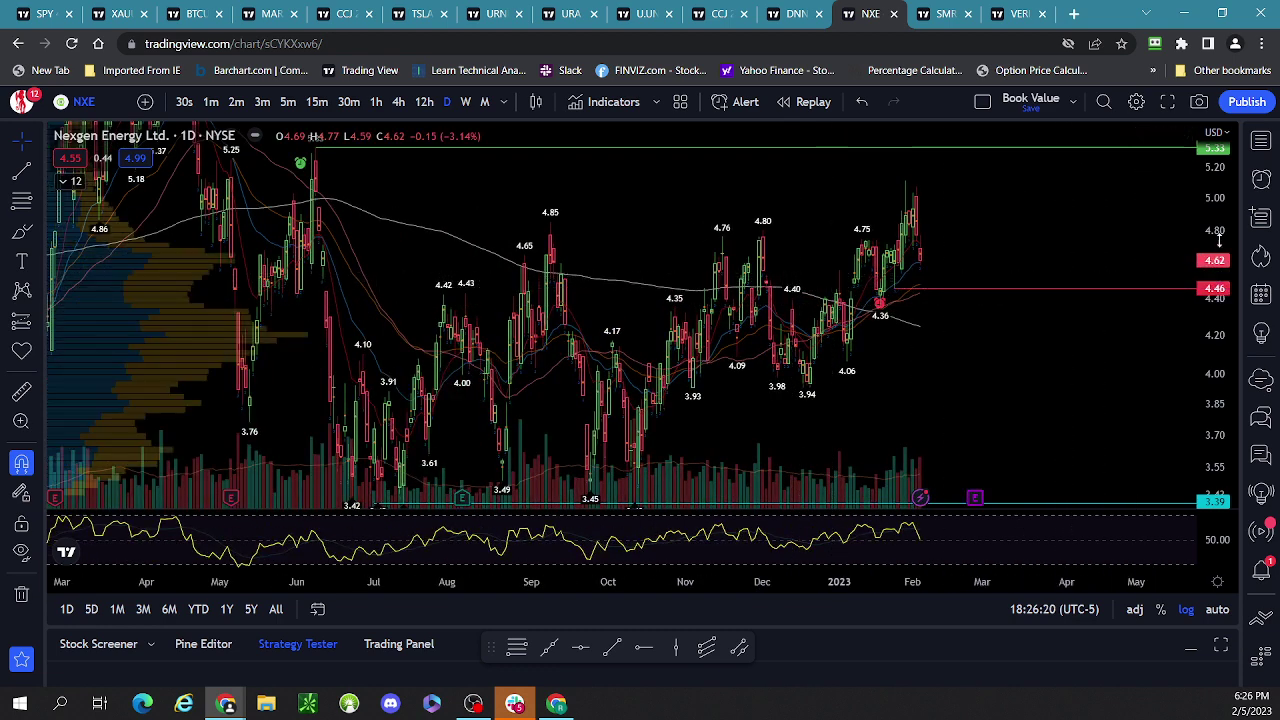
Examine the daily NXE trading range since early 2022 between the 5.33 and 3.39 lines, including the latest pullback towards 4.46.
left_click_drag(1219, 240, 1218, 228)
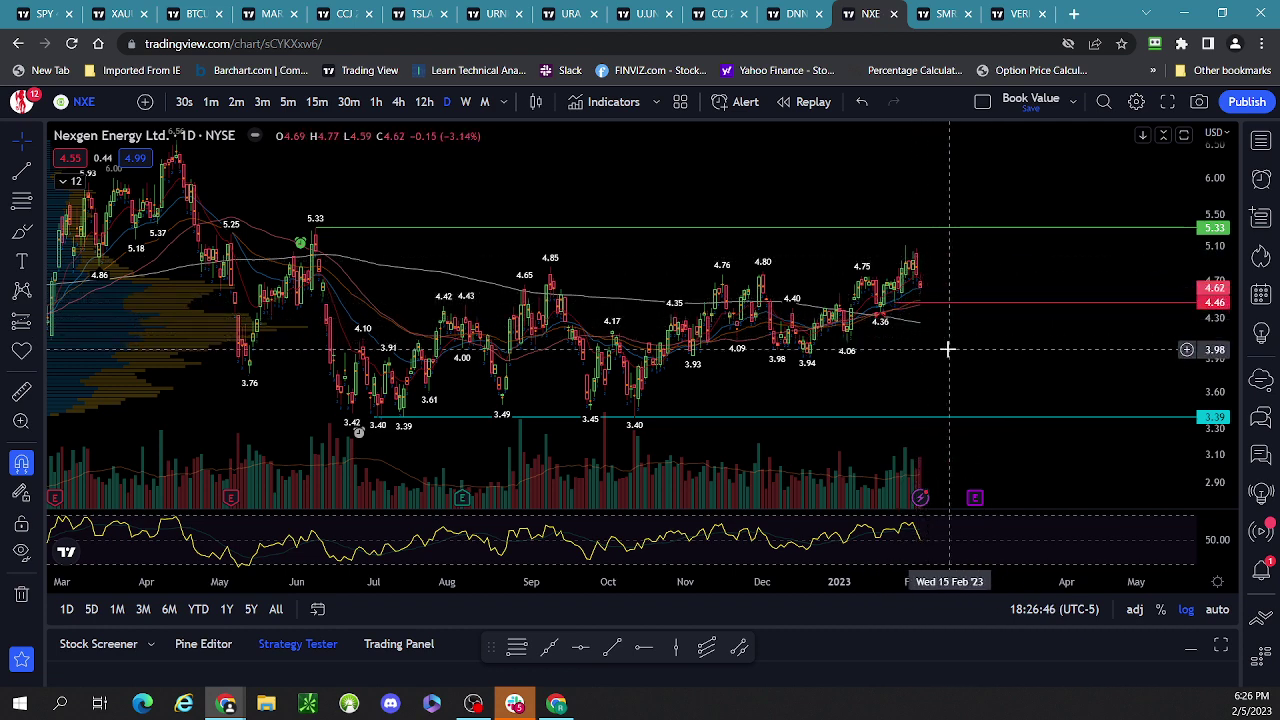
scroll(948, 349, "up", 2)
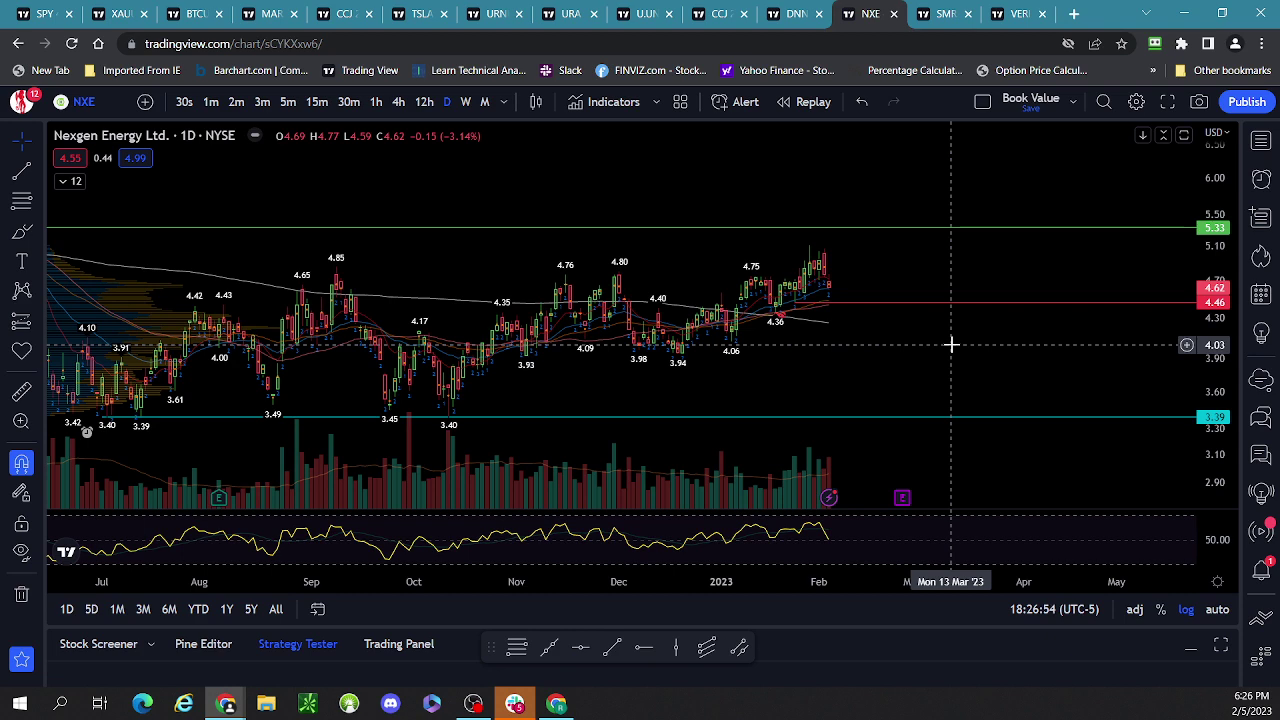
scroll(951, 344, "down", 4)
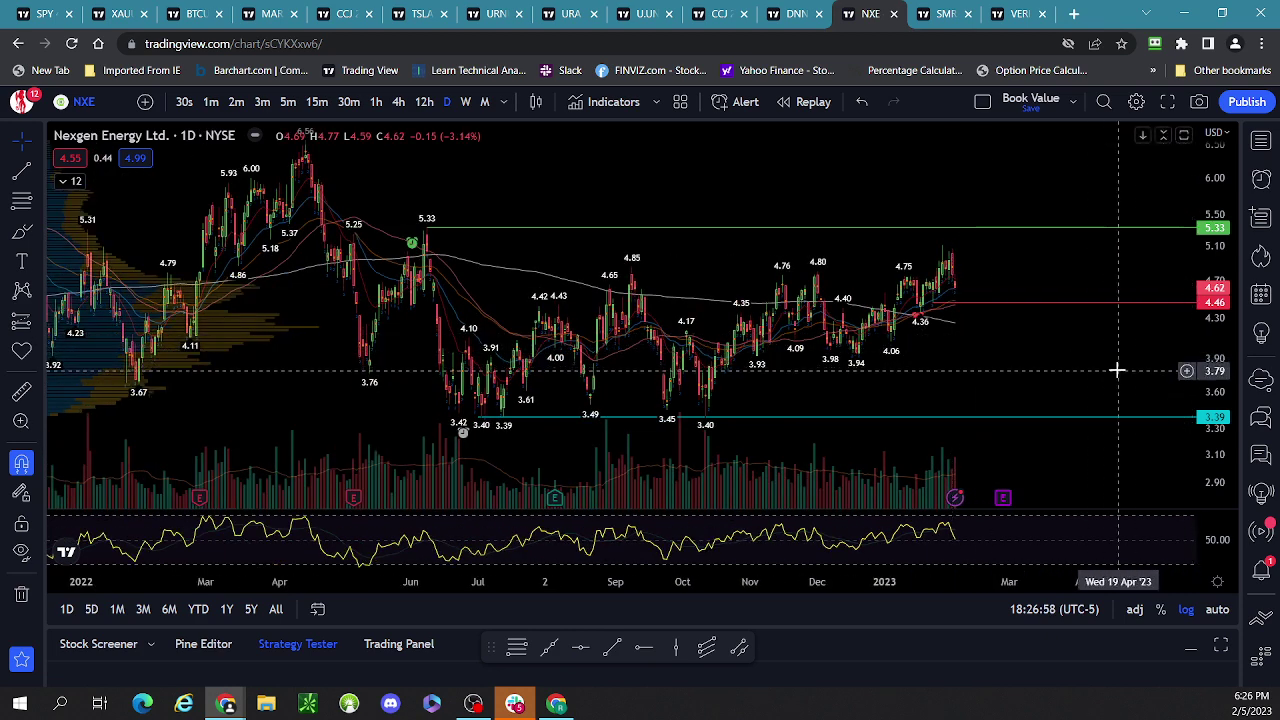
scroll(1117, 370, "up", 3)
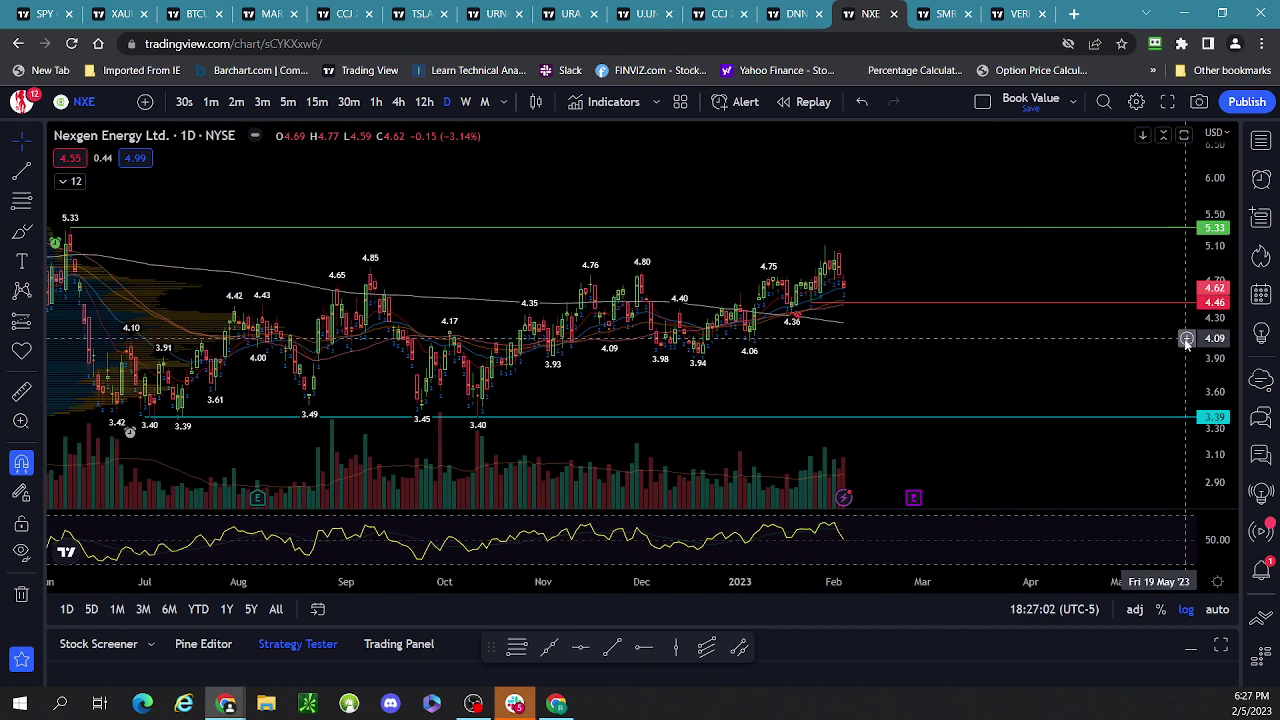
left_click_drag(1062, 360, 991, 391)
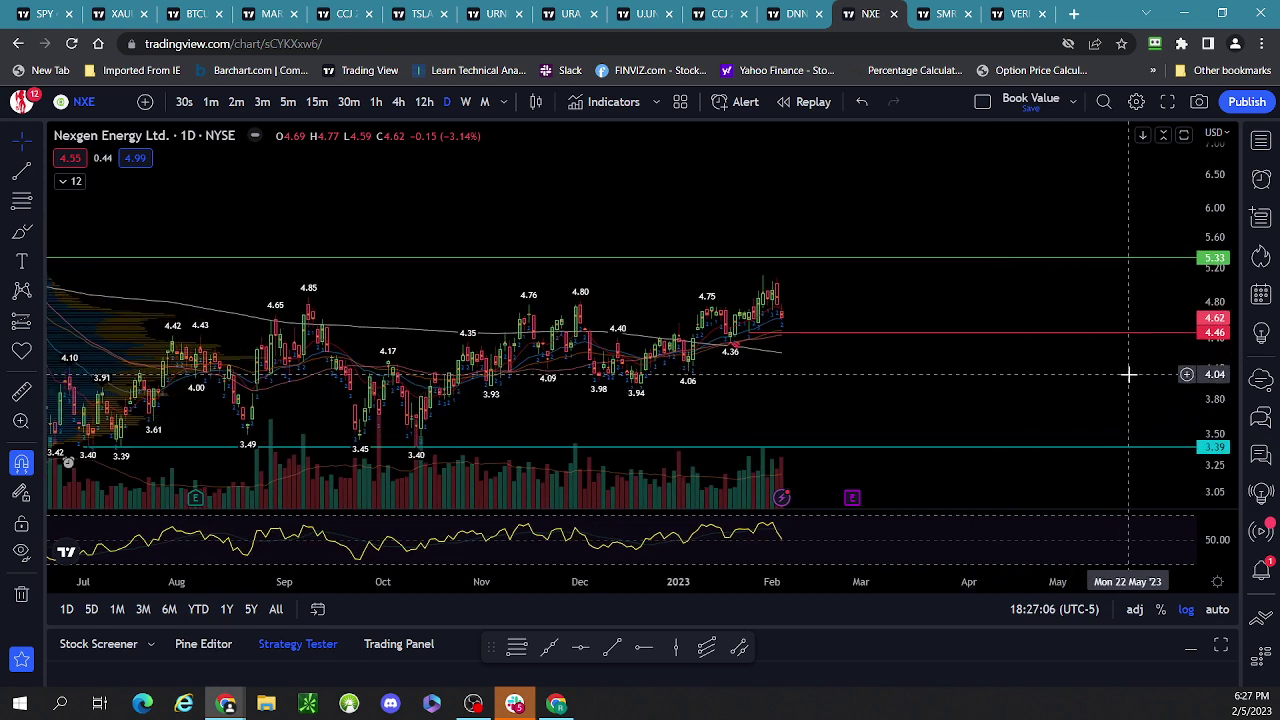
left_click_drag(1201, 374, 1201, 350)
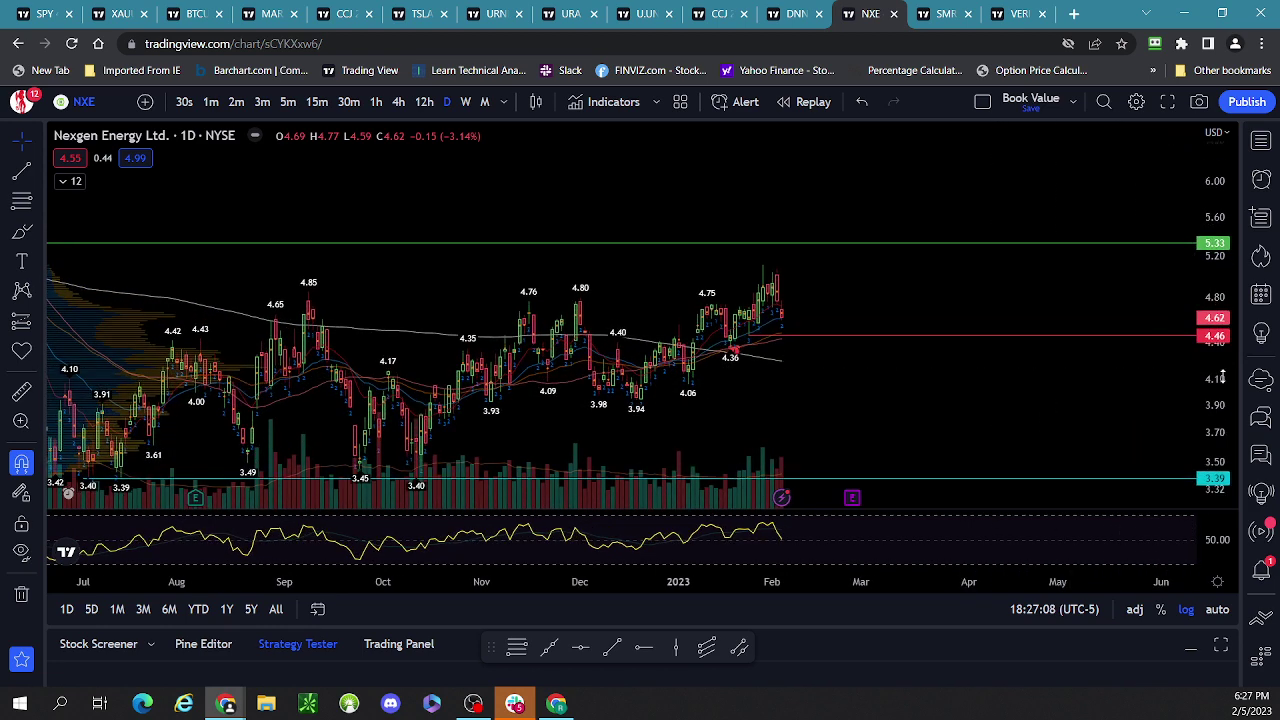
scroll(1058, 384, "up", 3)
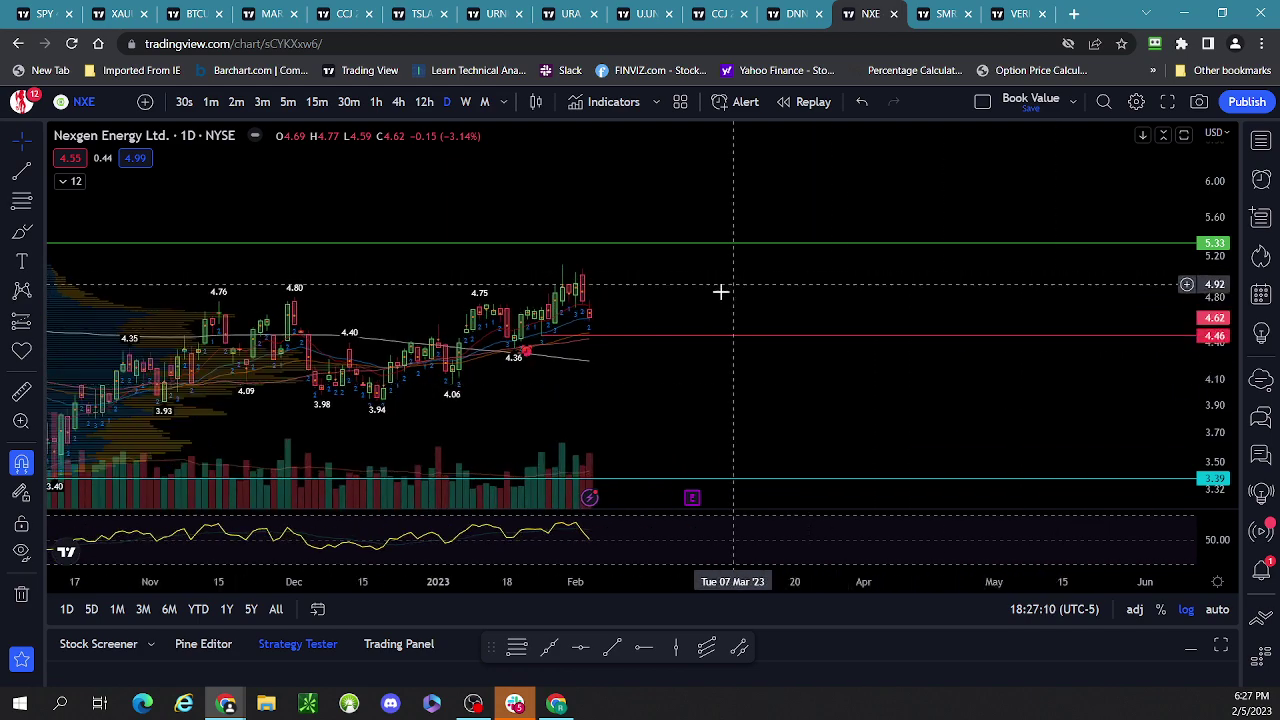
left_click_drag(720, 289, 1056, 238)
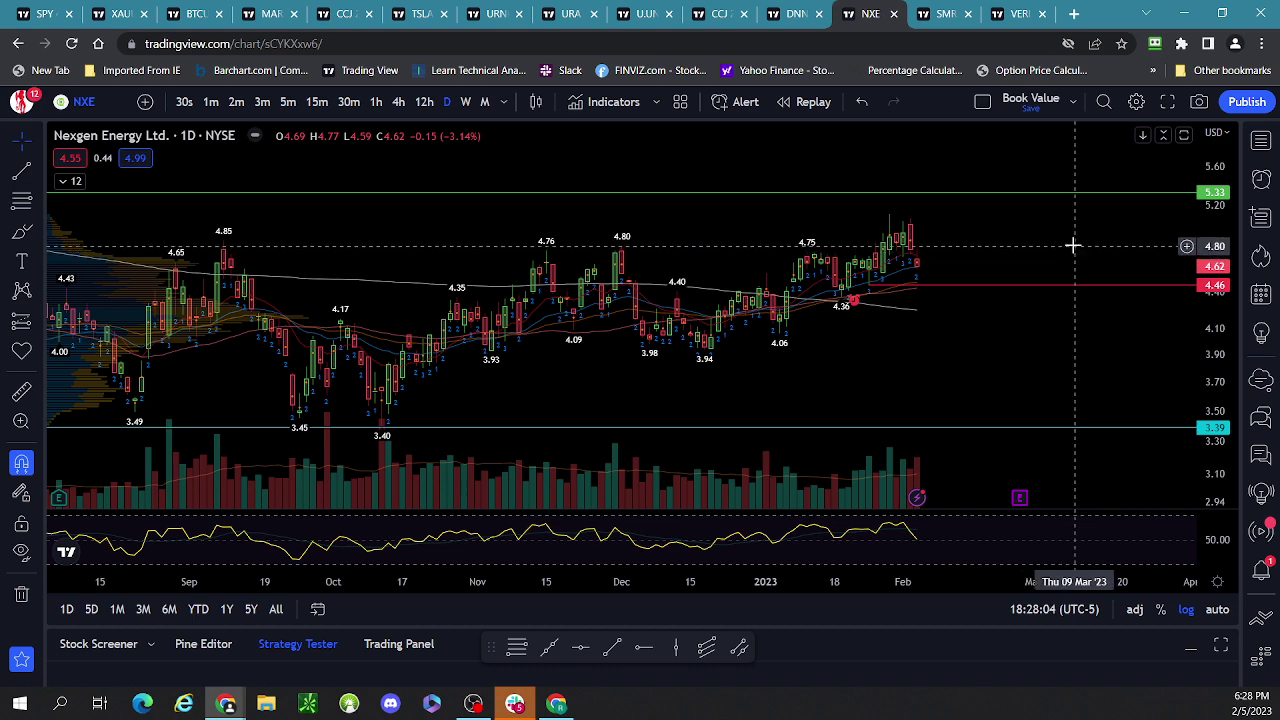
scroll(1068, 246, "up", 1)
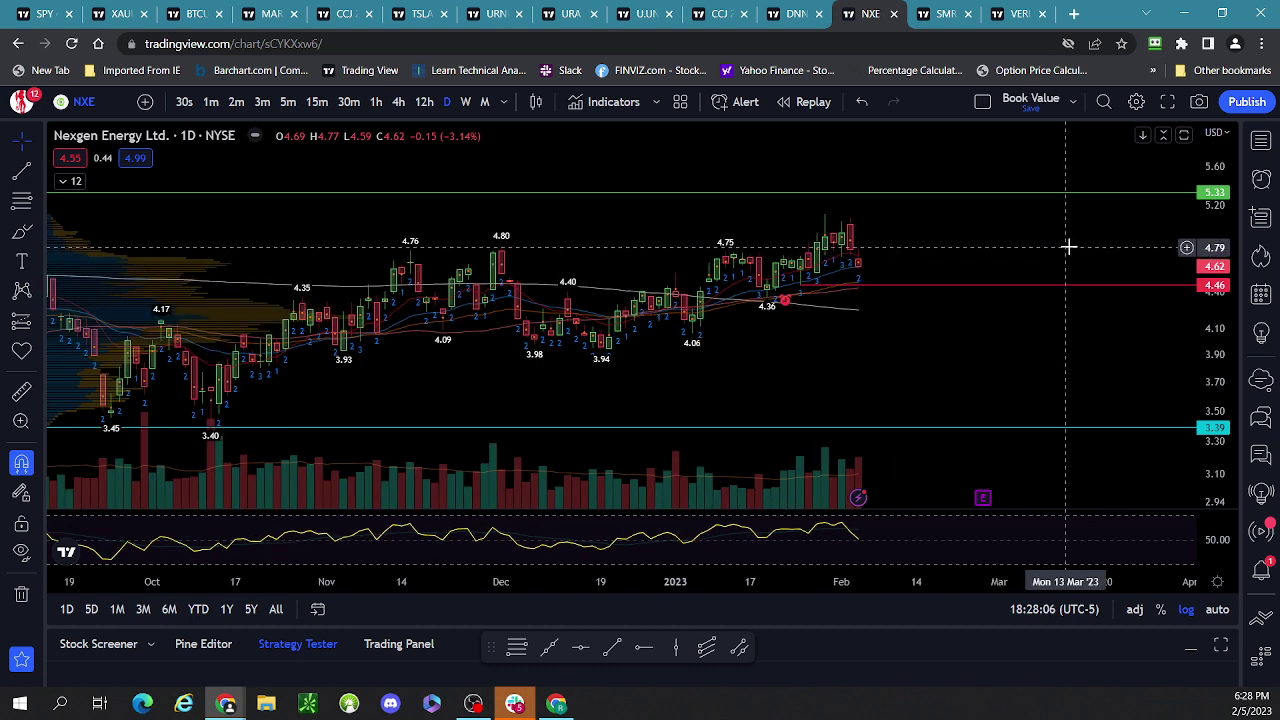